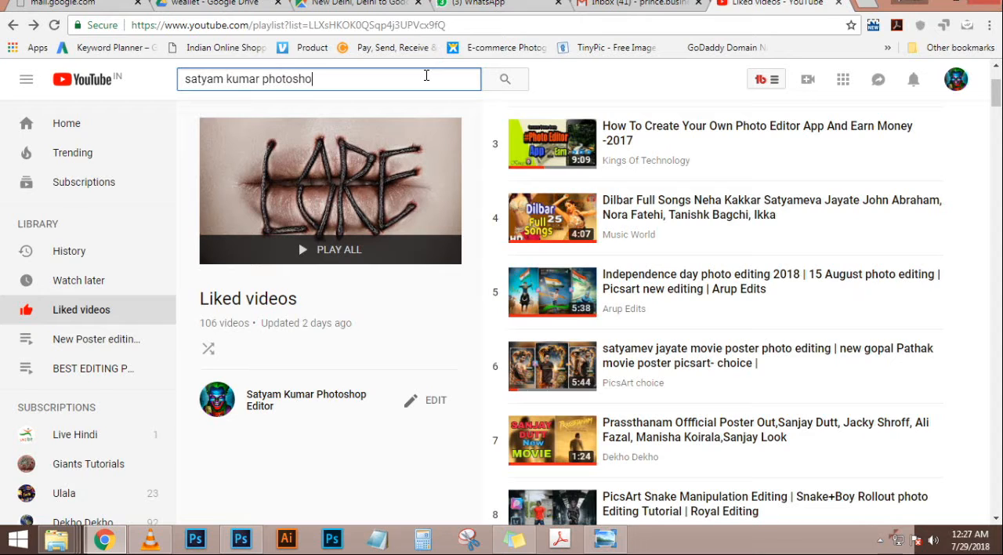
Search YouTube for the Photoshop editor's channel, open its page and look over the uploads
{"action": "type", "text": "satyam kumar photoshop editor\\"}
{"action": "key", "text": "Return"}
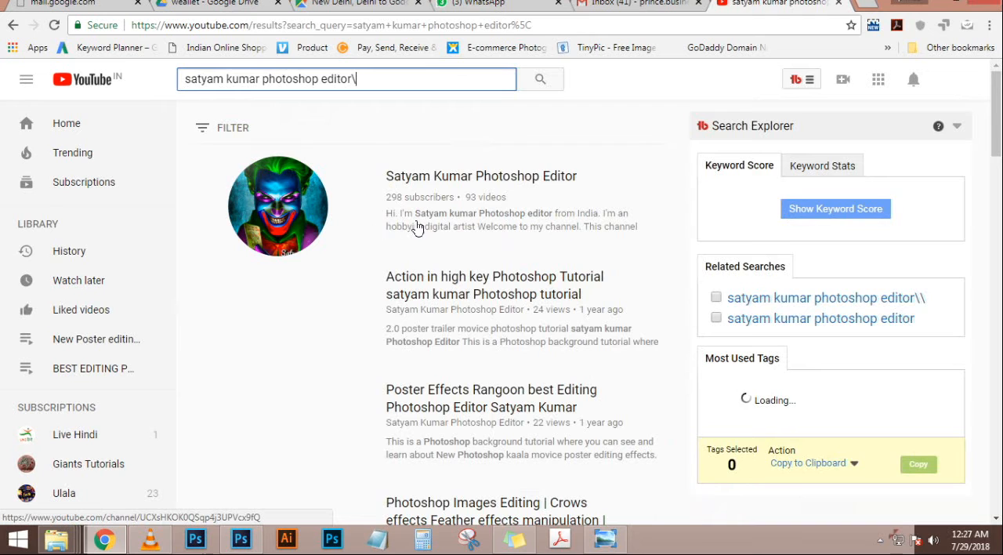
{"action": "left_click", "coordinate": [477, 224]}
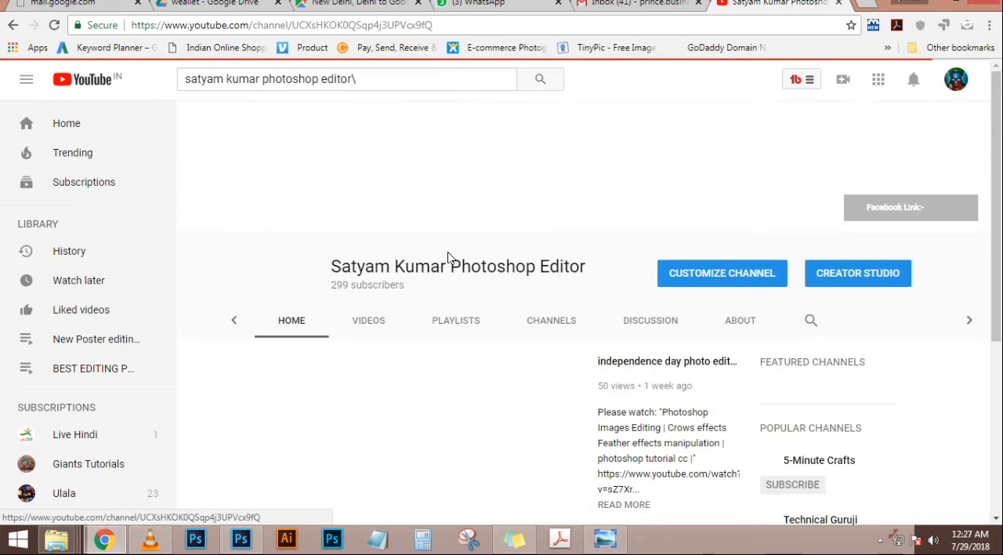
{"action": "scroll", "coordinate": [522, 303], "scroll_direction": "down", "scroll_amount": 5}
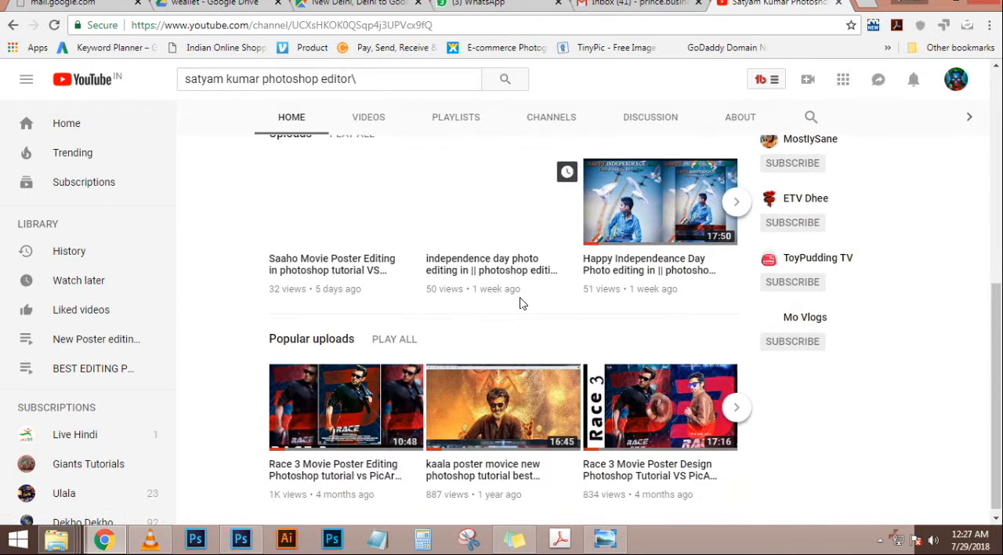
{"action": "scroll", "coordinate": [588, 300], "scroll_direction": "up", "scroll_amount": 1}
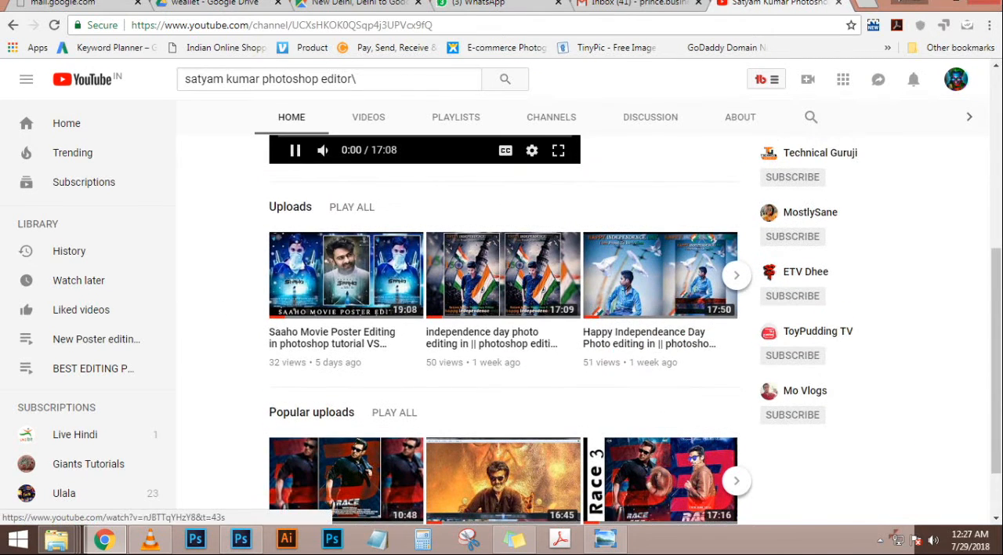
Search YouTube for "photoshop free course"
{"action": "left_click_drag", "start_coordinate": [382, 75], "coordinate": [4, 63]}
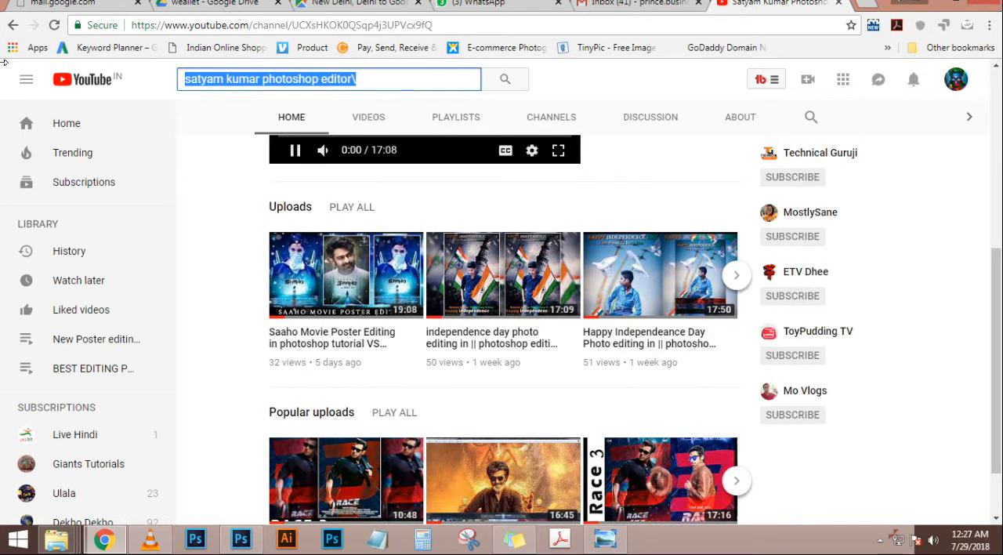
{"action": "type", "text": "photoshop free course"}
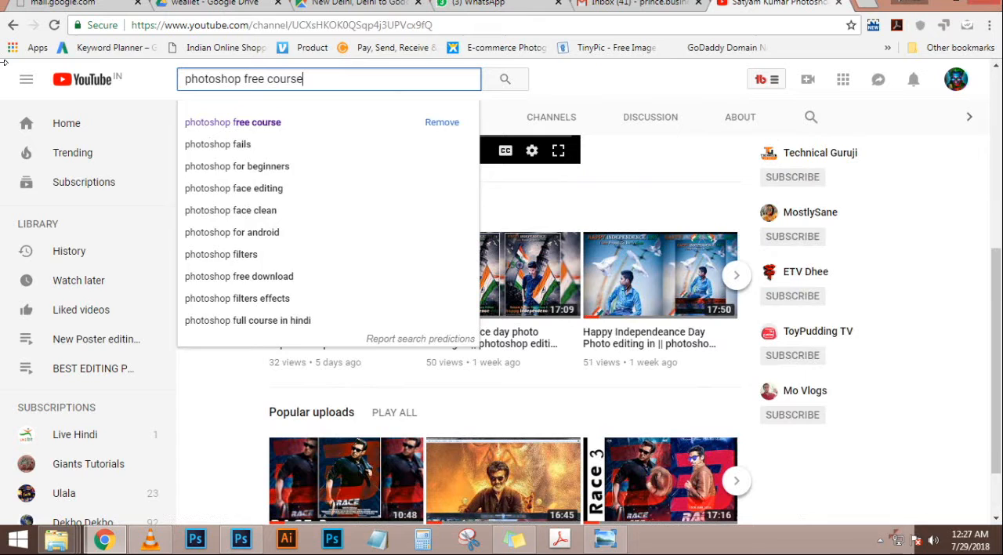
{"action": "key", "text": "Return"}
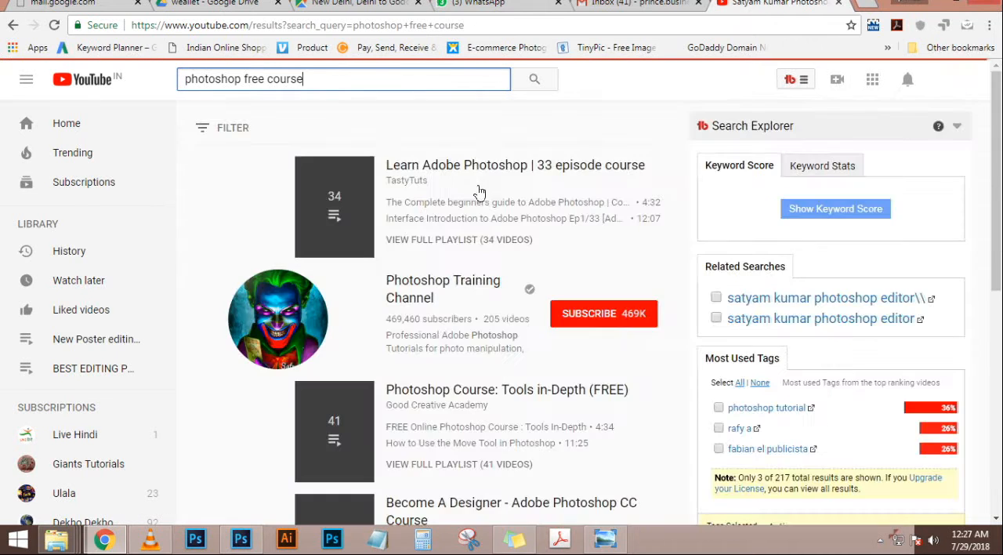
Examine the courses, playlists and tutorials in the "photoshop free course" search results
{"action": "scroll", "coordinate": [488, 193], "scroll_direction": "down", "scroll_amount": 5}
{"action": "scroll", "coordinate": [501, 204], "scroll_direction": "up", "scroll_amount": 3}
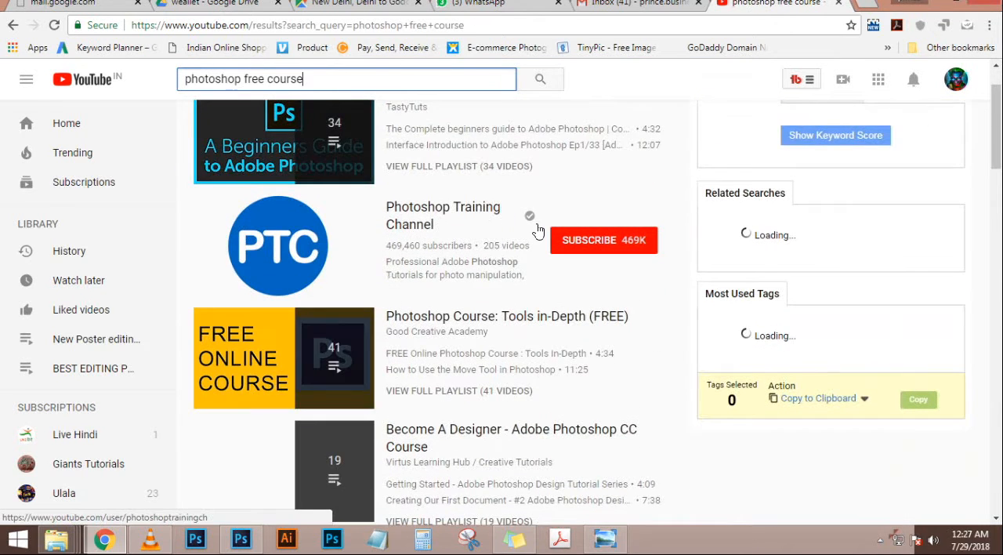
{"action": "scroll", "coordinate": [541, 228], "scroll_direction": "down", "scroll_amount": 4}
{"action": "scroll", "coordinate": [540, 229], "scroll_direction": "down", "scroll_amount": 10}
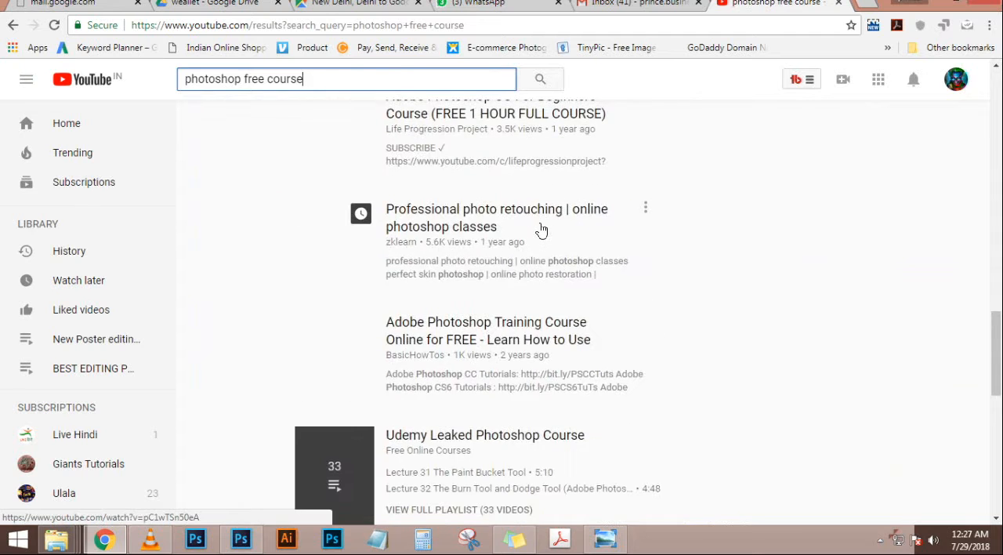
{"action": "scroll", "coordinate": [540, 229], "scroll_direction": "down", "scroll_amount": 4}
{"action": "scroll", "coordinate": [541, 229], "scroll_direction": "down", "scroll_amount": 4}
{"action": "scroll", "coordinate": [541, 229], "scroll_direction": "up", "scroll_amount": 4}
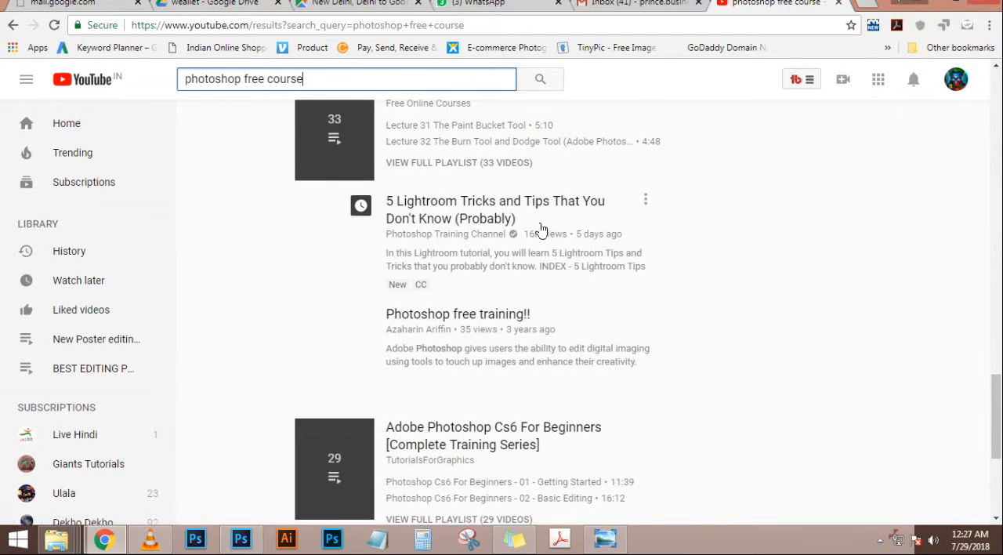
{"action": "scroll", "coordinate": [540, 229], "scroll_direction": "down", "scroll_amount": 1}
{"action": "scroll", "coordinate": [541, 228], "scroll_direction": "down", "scroll_amount": 12}
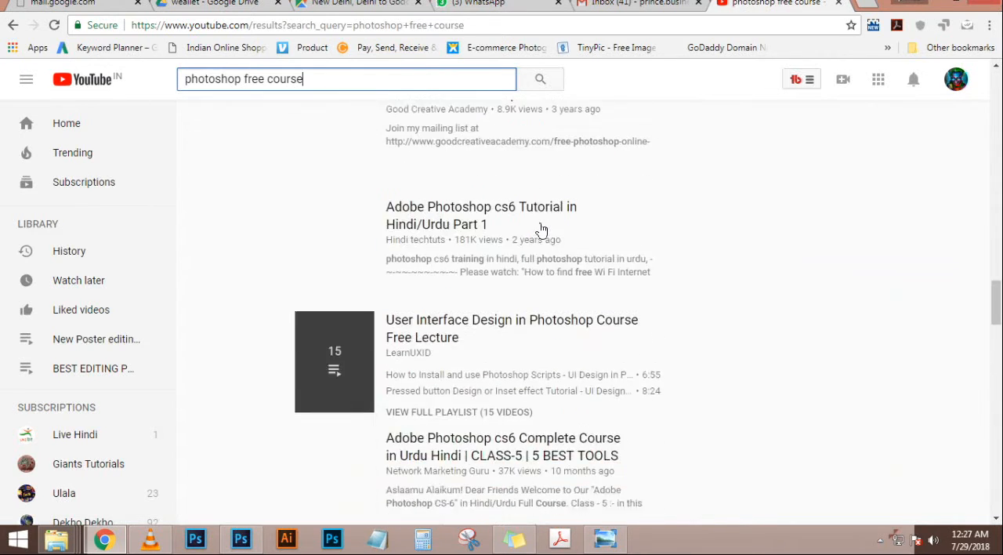
{"action": "scroll", "coordinate": [540, 228], "scroll_direction": "down", "scroll_amount": 11}
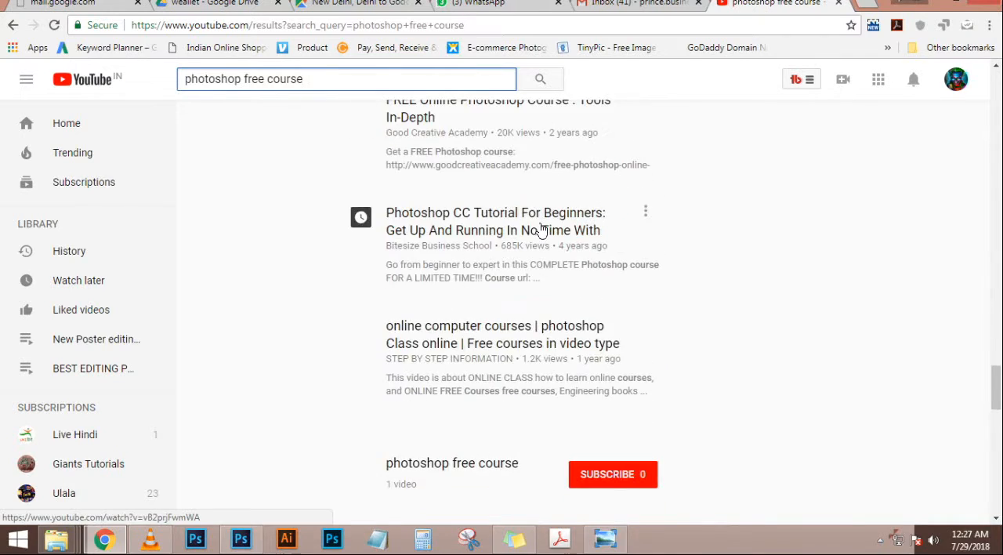
{"action": "scroll", "coordinate": [414, 267], "scroll_direction": "down", "scroll_amount": 5}
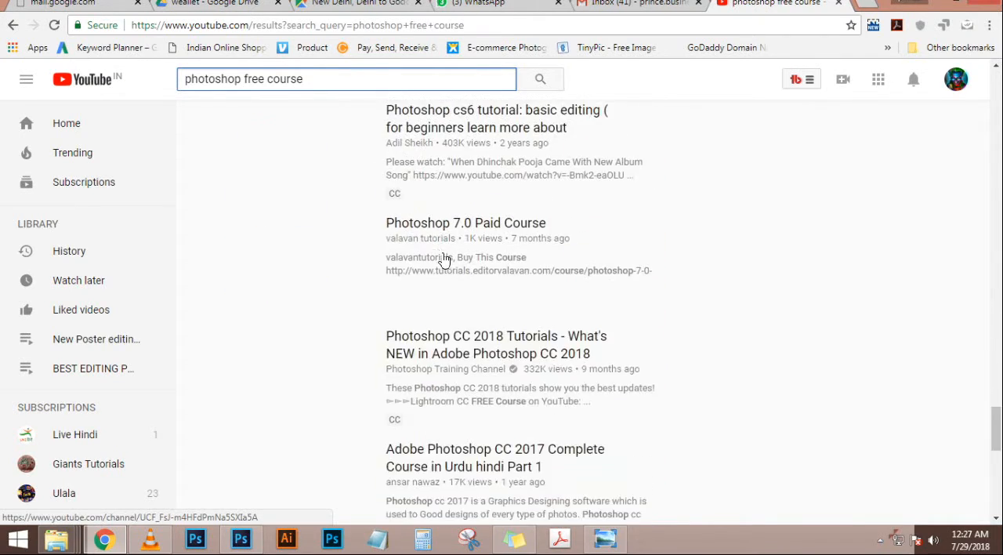
{"action": "scroll", "coordinate": [458, 245], "scroll_direction": "up", "scroll_amount": 5}
{"action": "scroll", "coordinate": [458, 245], "scroll_direction": "down", "scroll_amount": 9}
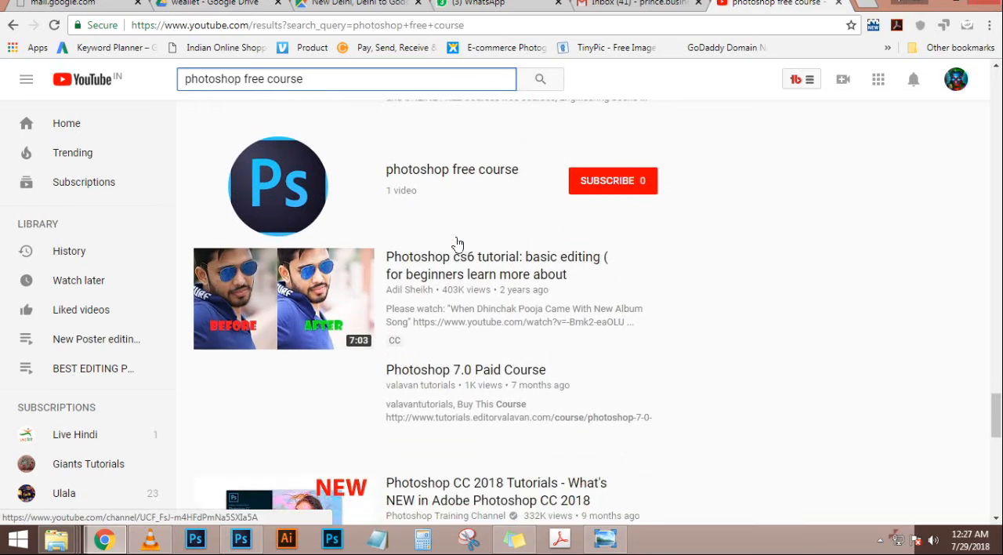
{"action": "scroll", "coordinate": [459, 245], "scroll_direction": "down", "scroll_amount": 3}
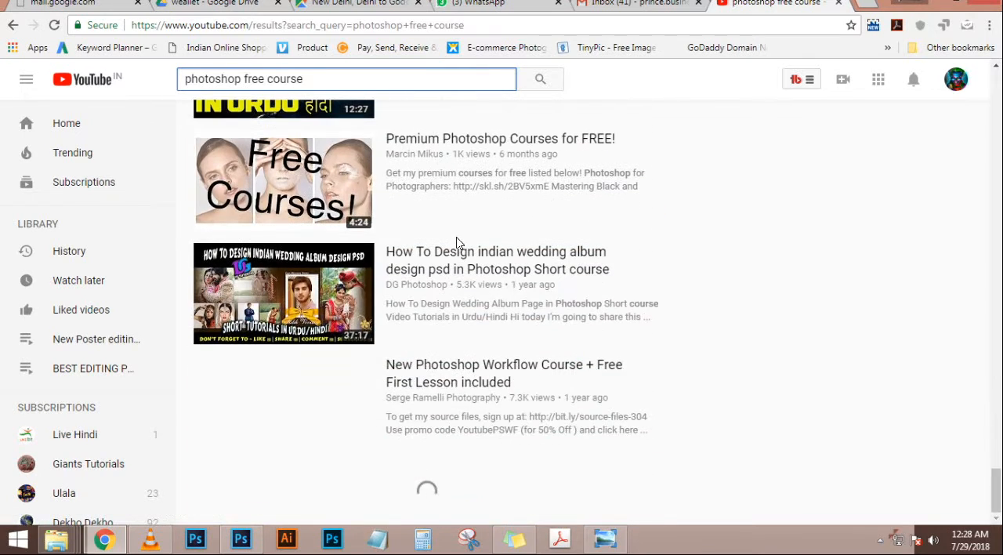
{"action": "scroll", "coordinate": [459, 245], "scroll_direction": "down", "scroll_amount": 12}
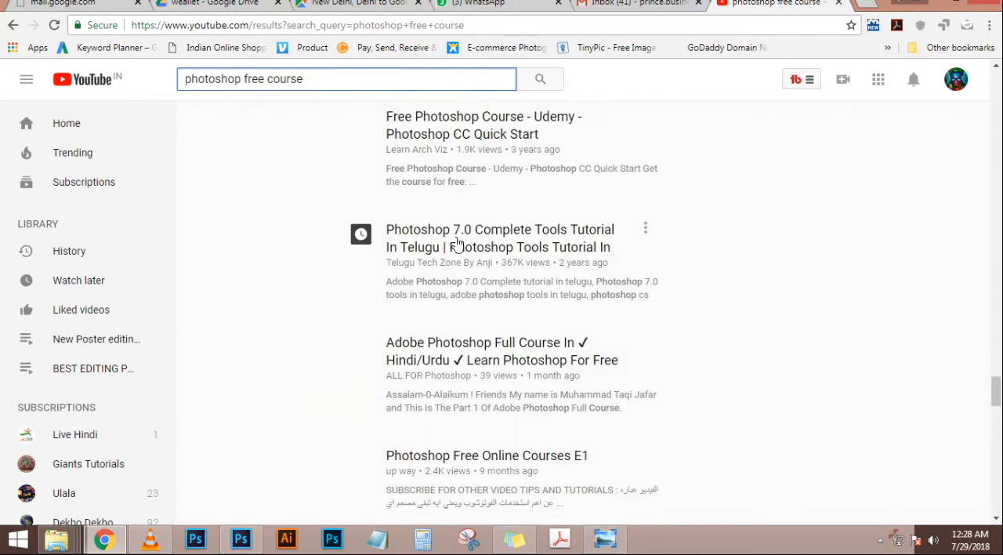
{"action": "scroll", "coordinate": [458, 246], "scroll_direction": "down", "scroll_amount": 10}
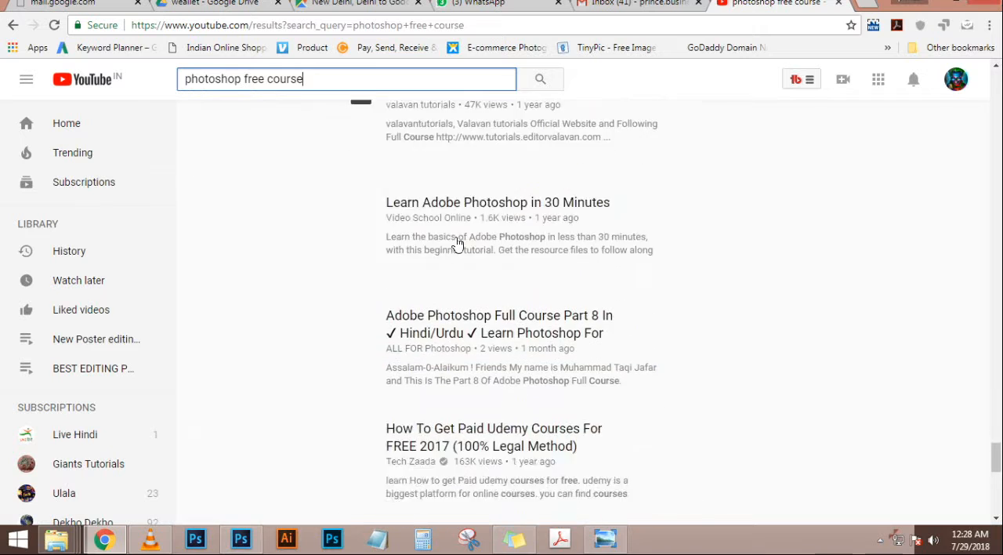
{"action": "scroll", "coordinate": [459, 246], "scroll_direction": "down", "scroll_amount": 5}
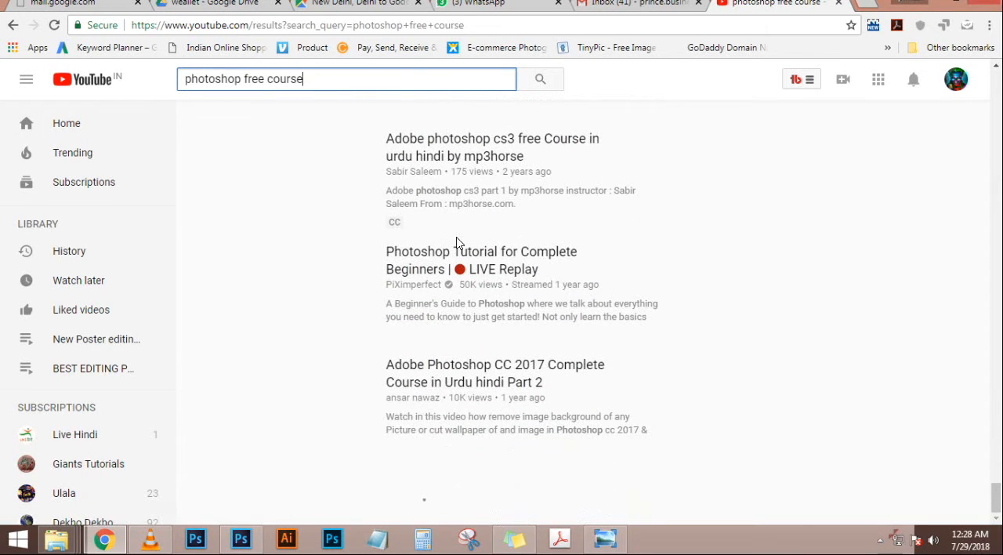
Switch to Photoshop and open the background image IMG_20180705_105223-01 from the "happy indpendes day" folder
{"action": "left_click", "coordinate": [937, 6]}
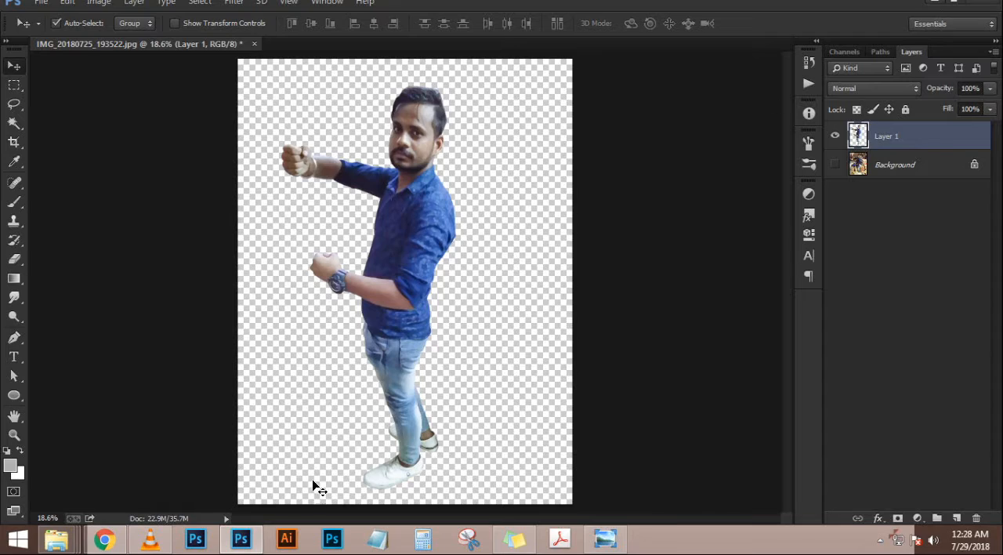
{"action": "left_click", "coordinate": [66, 542]}
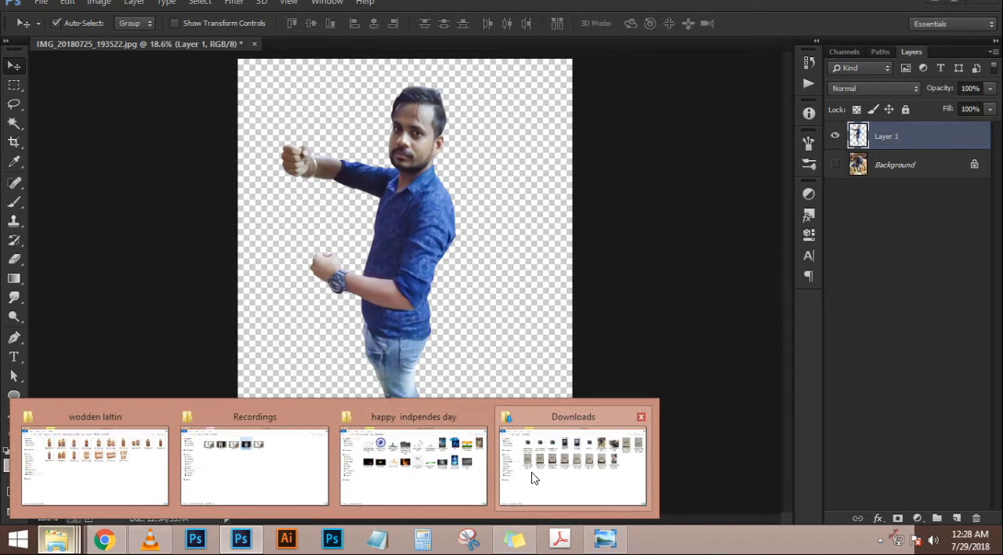
{"action": "left_click", "coordinate": [413, 466]}
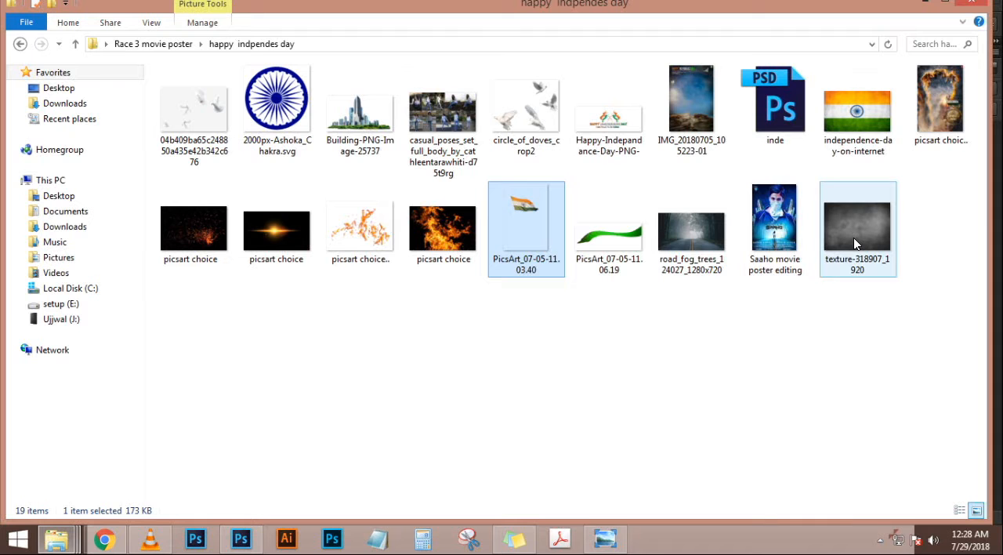
{"action": "left_click_drag", "start_coordinate": [682, 118], "coordinate": [555, 36]}
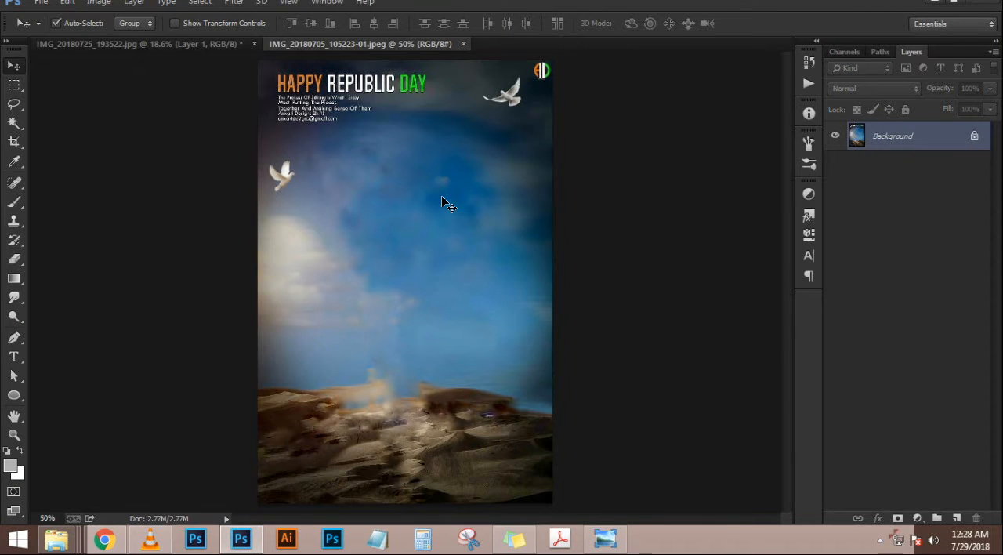
Copy the cut-out man from IMG_20180725_193522.jpg into the IMG_20180705_105223-01.jpeg document as a new layer
{"action": "key", "text": "ctrl+0"}
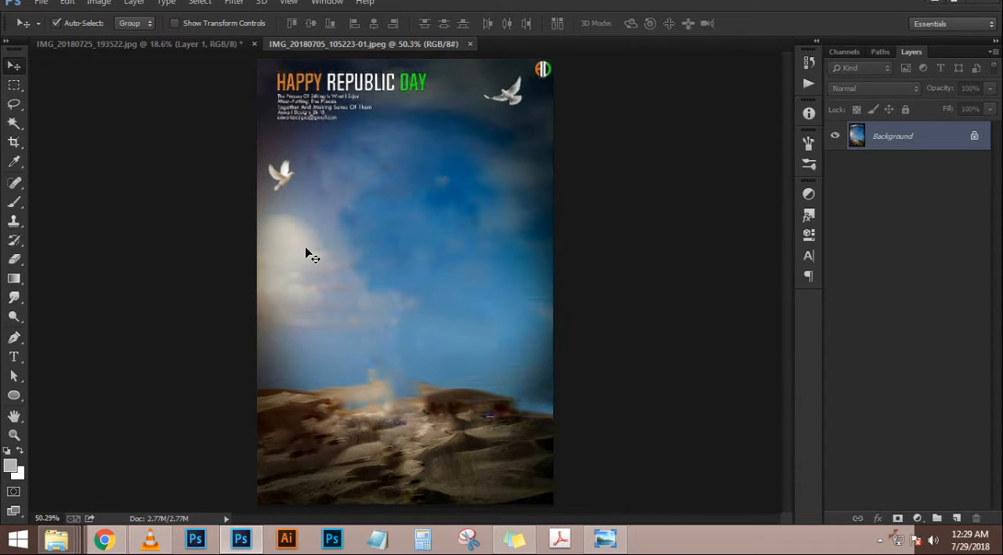
{"action": "scroll", "coordinate": [358, 203], "scroll_direction": "up", "scroll_amount": 7}
{"action": "scroll", "coordinate": [359, 200], "scroll_direction": "down", "scroll_amount": 11}
{"action": "key", "text": "ctrl+0"}
{"action": "left_click", "coordinate": [202, 45]}
{"action": "left_click_drag", "start_coordinate": [413, 221], "coordinate": [401, 285]}
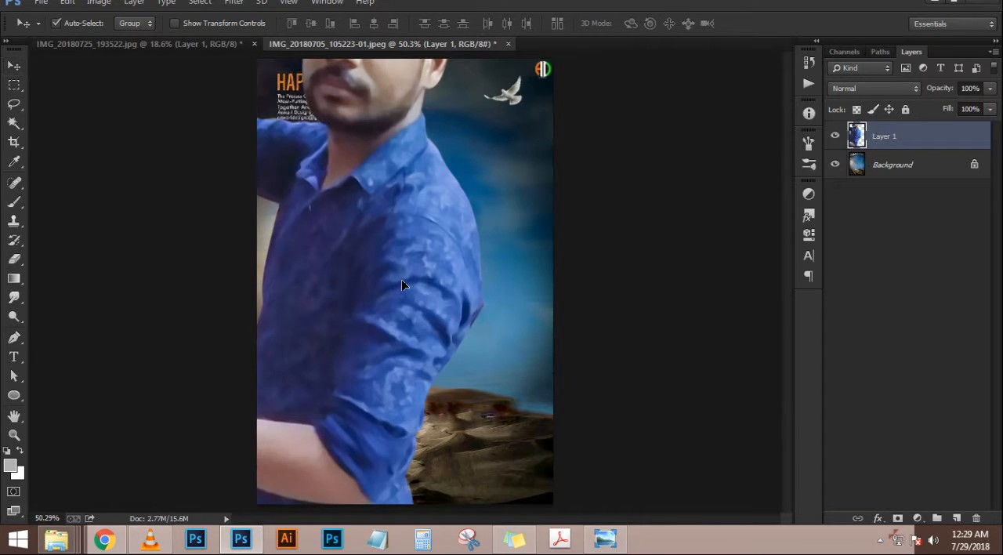
Scale the man's layer down to about 24.6% and place his full figure standing on the rocky ground
{"action": "key", "text": "ctrl+t"}
{"action": "scroll", "coordinate": [401, 287], "scroll_direction": "down", "scroll_amount": 3}
{"action": "left_click_drag", "start_coordinate": [445, 85], "coordinate": [365, 236]}
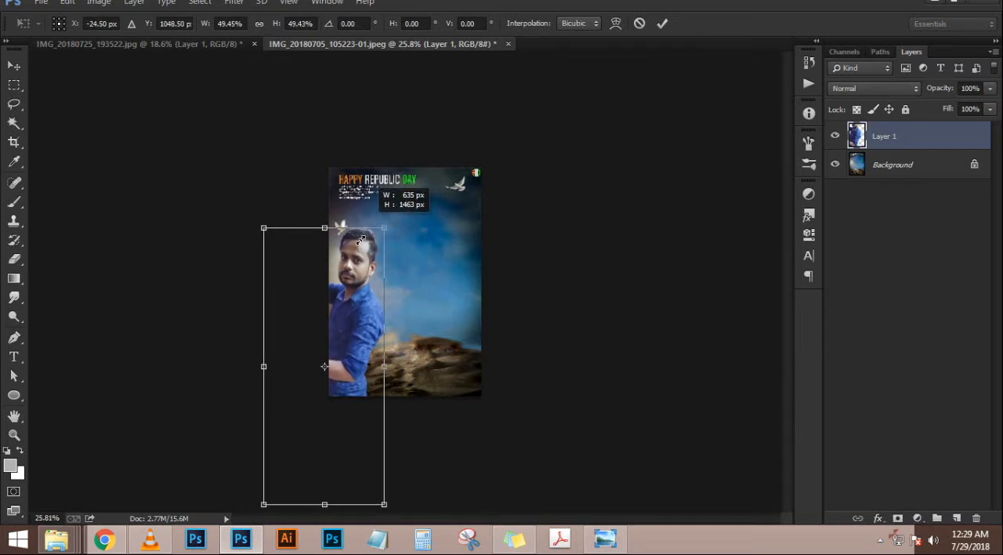
{"action": "left_click_drag", "start_coordinate": [337, 341], "coordinate": [417, 310]}
{"action": "scroll", "coordinate": [416, 310], "scroll_direction": "up", "scroll_amount": 3}
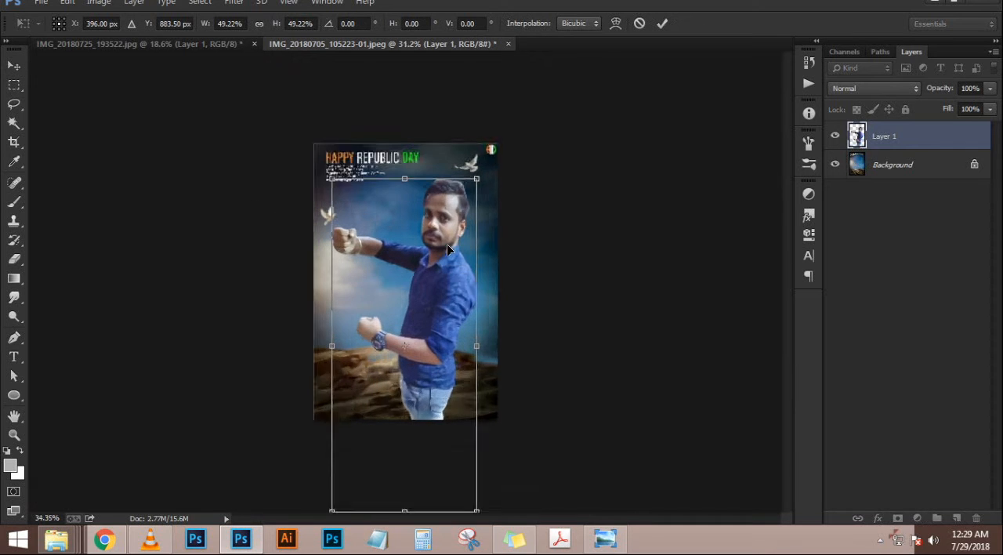
{"action": "left_click_drag", "start_coordinate": [505, 123], "coordinate": [454, 253]}
{"action": "left_click_drag", "start_coordinate": [439, 354], "coordinate": [405, 304]}
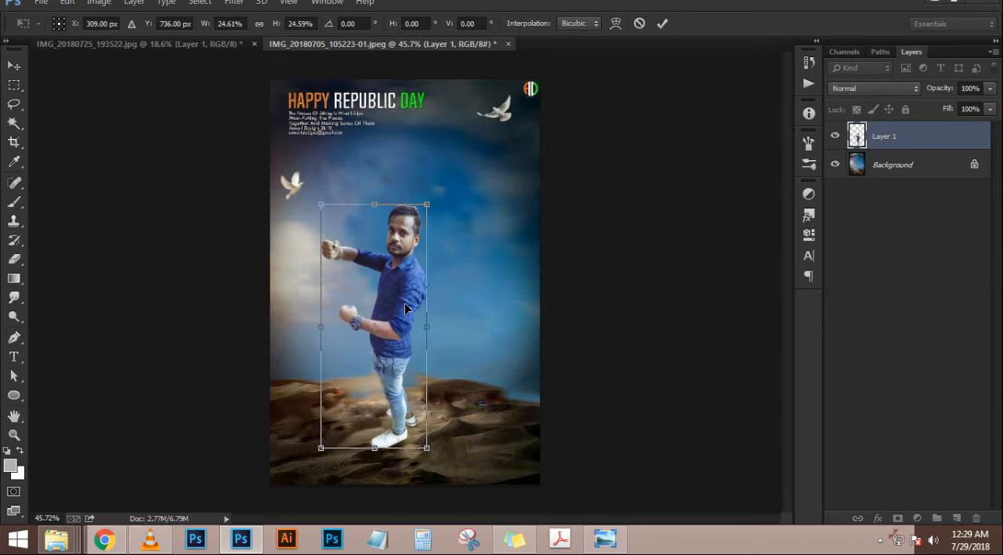
{"action": "key", "text": "Return"}
Distort the man's layer by pulling its lower-right corner outward and its lower-left corner inward and up
{"action": "scroll", "coordinate": [419, 416], "scroll_direction": "up", "scroll_amount": 1}
{"action": "key", "text": "ctrl+t"}
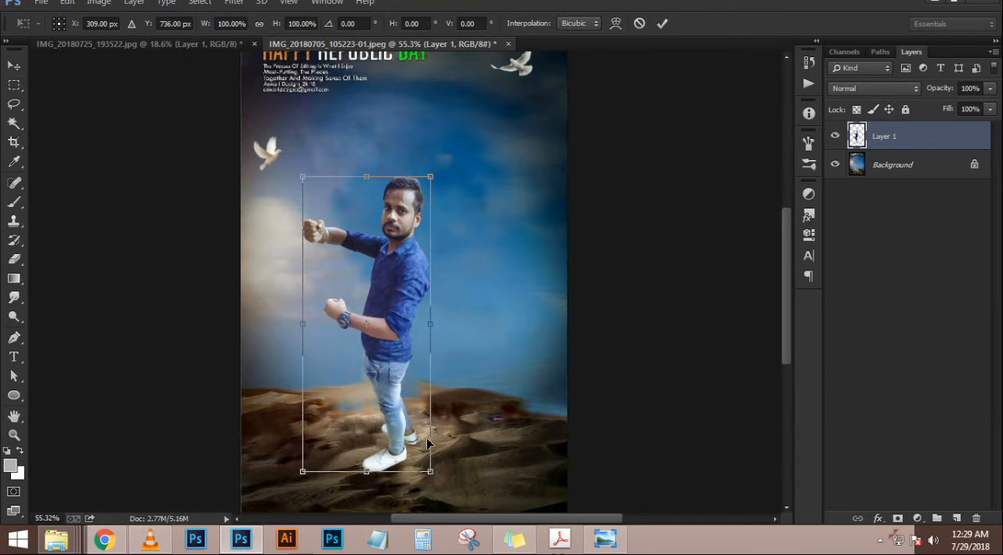
{"action": "left_click_drag", "start_coordinate": [432, 474], "coordinate": [453, 473]}
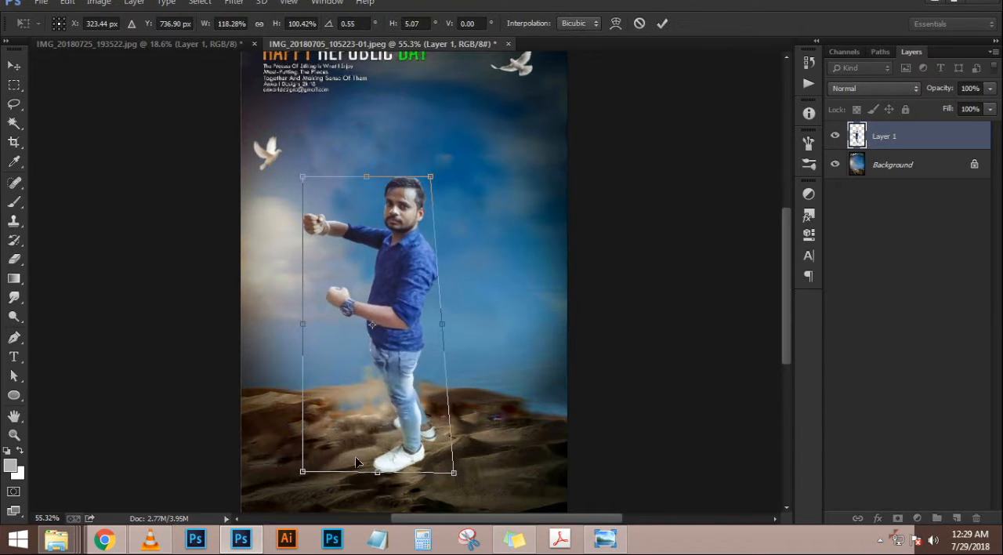
{"action": "left_click_drag", "start_coordinate": [301, 477], "coordinate": [319, 462]}
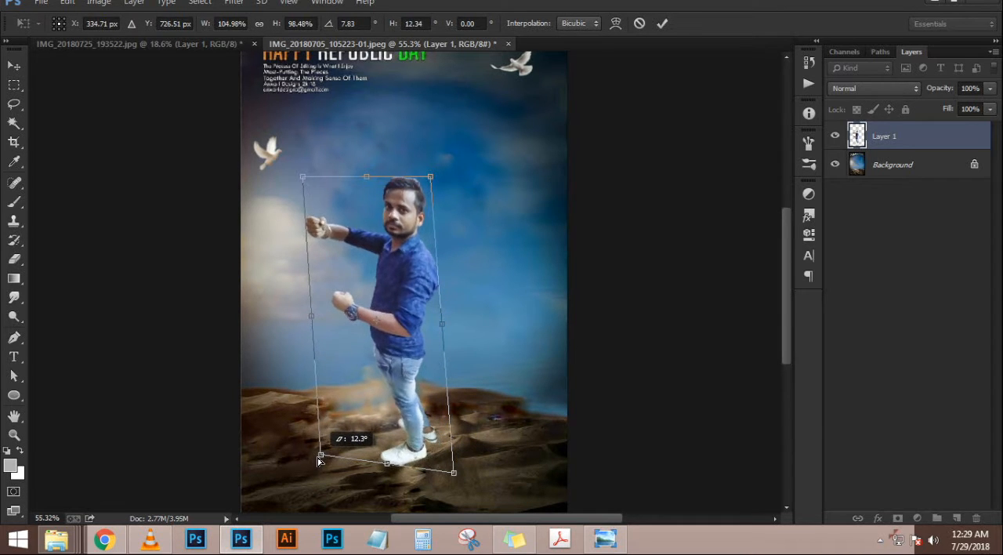
{"action": "key", "text": "Return"}
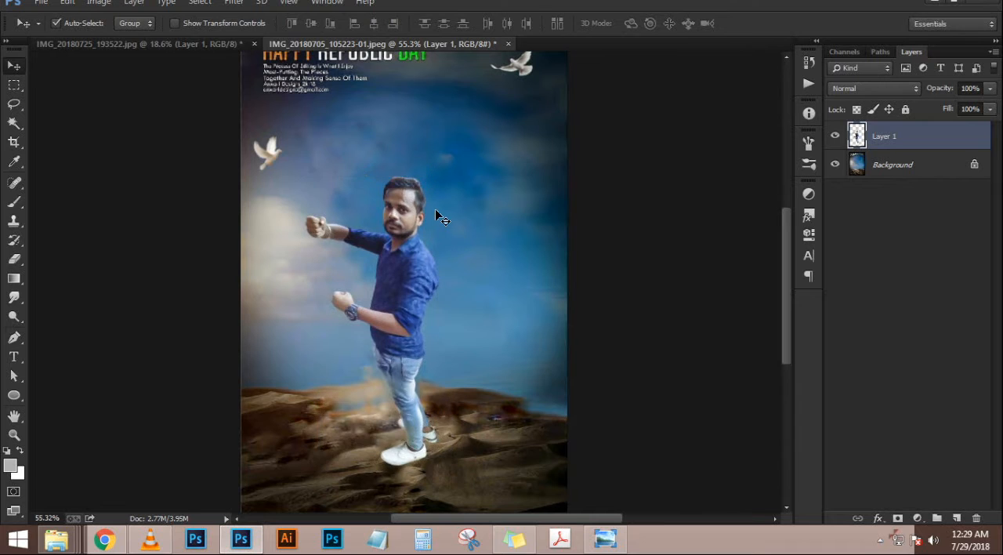
Scale the man's layer up to about 167.6% and position it so his lower legs extend past the image's bottom edge
{"action": "scroll", "coordinate": [436, 203], "scroll_direction": "up", "scroll_amount": 3}
{"action": "scroll", "coordinate": [435, 196], "scroll_direction": "down", "scroll_amount": 5}
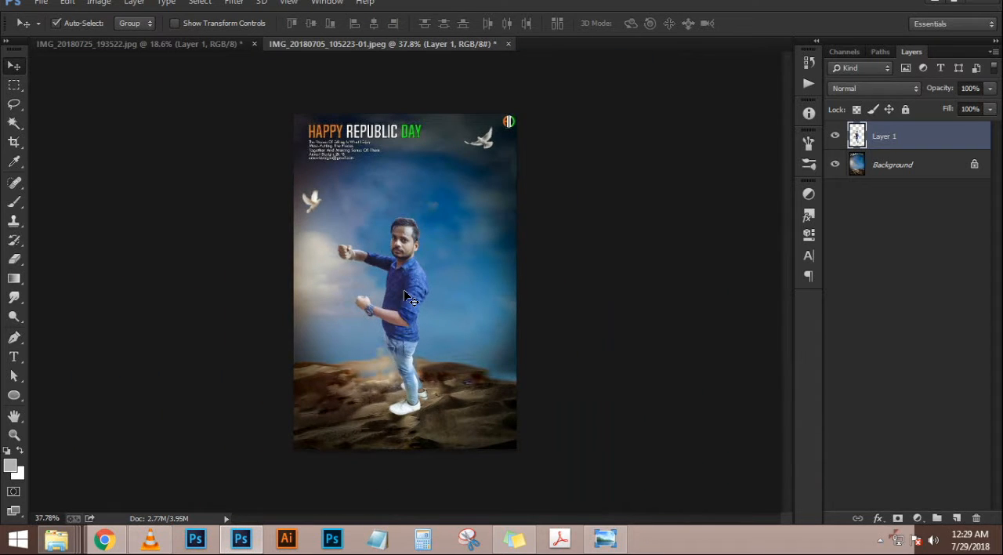
{"action": "left_click_drag", "start_coordinate": [405, 292], "coordinate": [408, 292]}
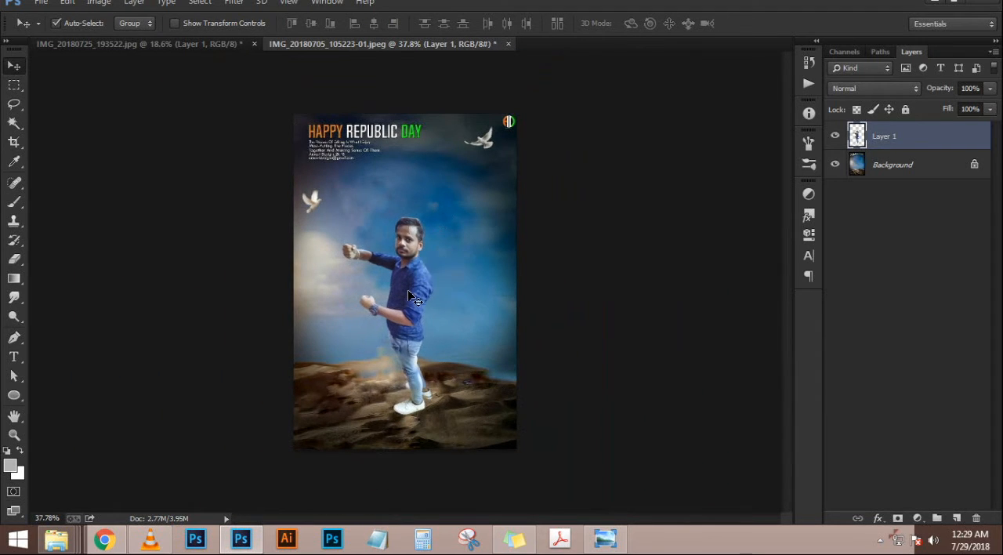
{"action": "key", "text": "ctrl+t"}
{"action": "left_click_drag", "start_coordinate": [434, 415], "coordinate": [508, 466]}
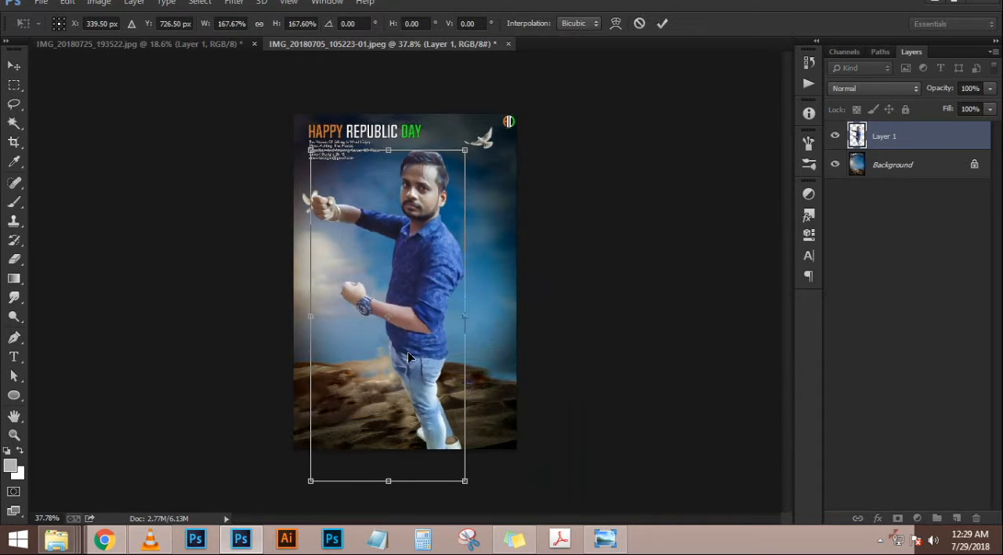
{"action": "left_click_drag", "start_coordinate": [407, 350], "coordinate": [433, 386]}
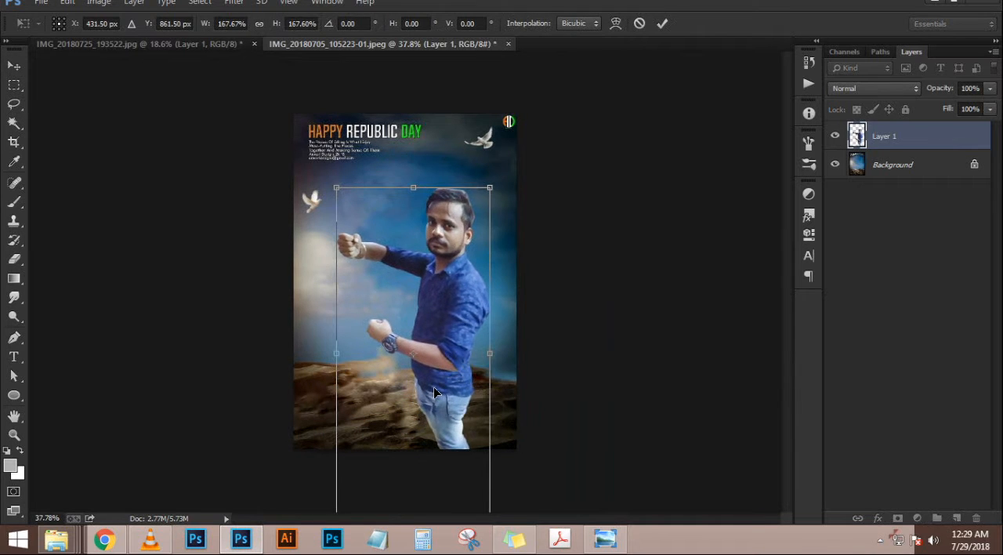
{"action": "key", "text": "Return"}
Move the man's layer toward the image's right side and fine-tune its transform so his whole upper body fits inside the frame
{"action": "scroll", "coordinate": [477, 195], "scroll_direction": "up", "scroll_amount": 7}
{"action": "scroll", "coordinate": [481, 199], "scroll_direction": "up", "scroll_amount": 3}
{"action": "scroll", "coordinate": [483, 197], "scroll_direction": "down", "scroll_amount": 7}
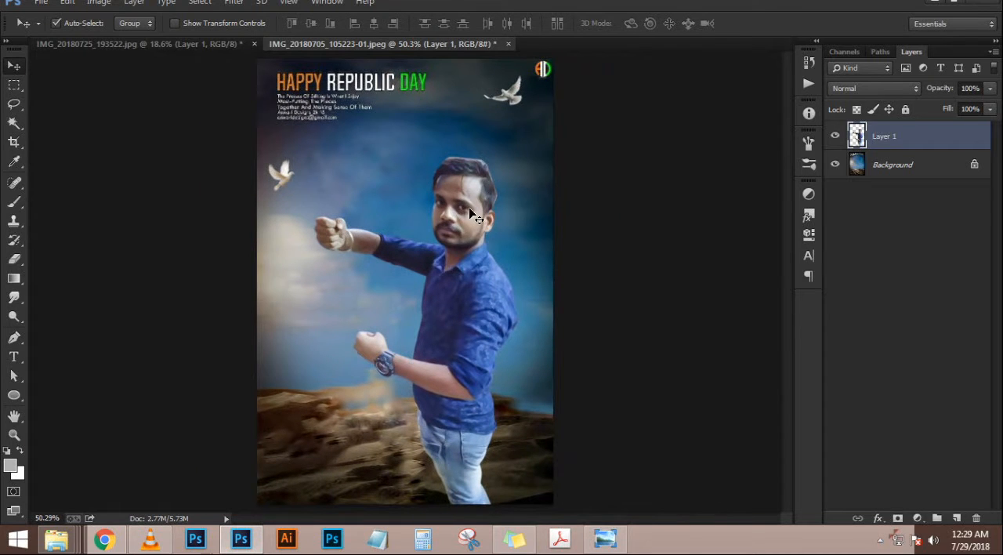
{"action": "left_click_drag", "start_coordinate": [479, 207], "coordinate": [521, 220]}
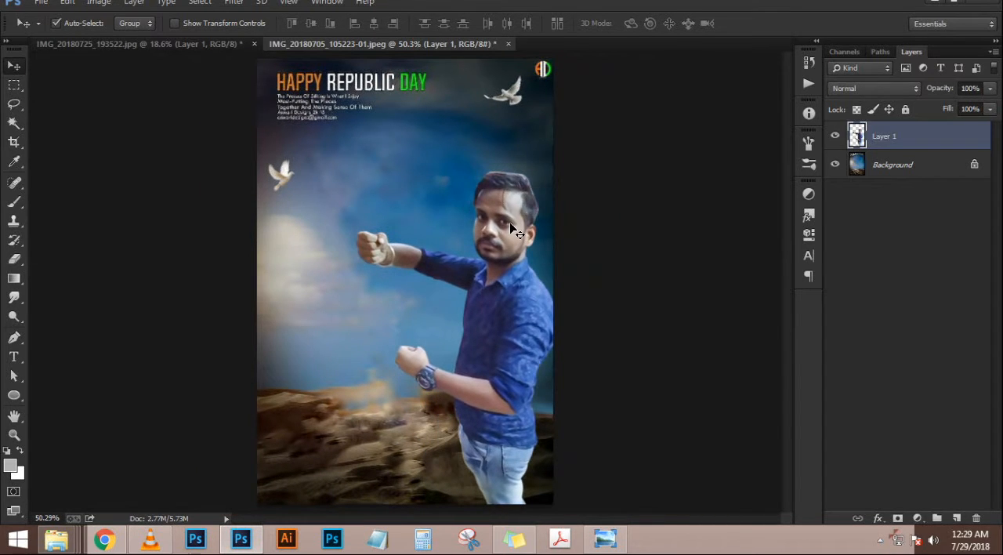
{"action": "scroll", "coordinate": [517, 226], "scroll_direction": "up", "scroll_amount": 2}
{"action": "key", "text": "ctrl+t"}
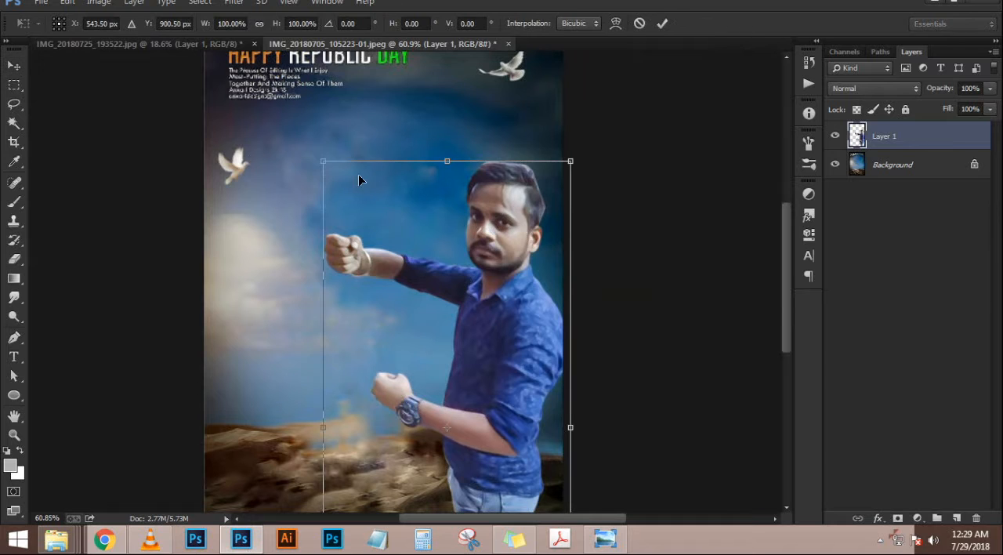
{"action": "left_click_drag", "start_coordinate": [318, 159], "coordinate": [315, 156]}
{"action": "mouse_move", "coordinate": [470, 273]}
{"action": "left_mouse_down"}
{"action": "mouse_move", "coordinate": [431, 236]}
{"action": "mouse_move", "coordinate": [468, 261]}
{"action": "left_mouse_up"}
{"action": "key", "text": "Return"}
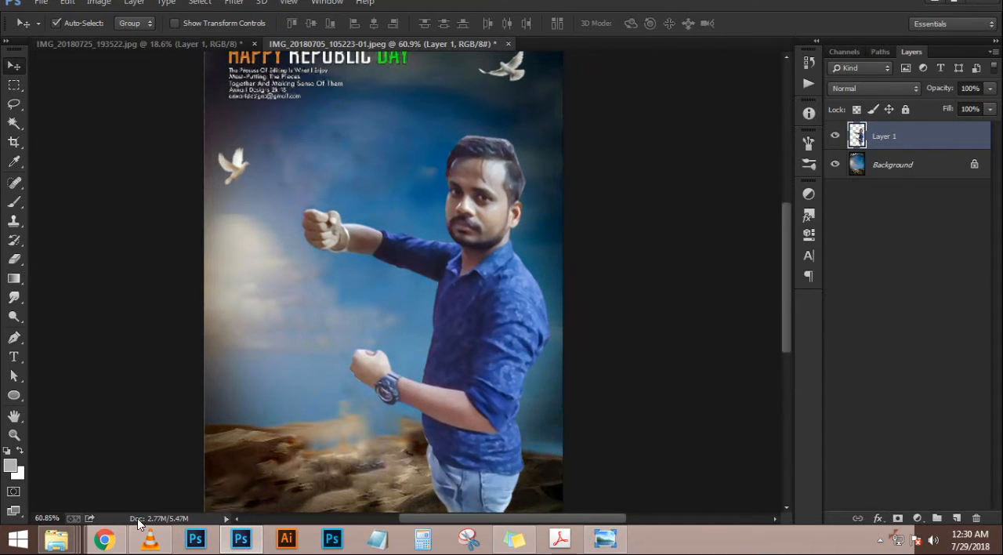
Place the green ribbon PicsArt_07-05-11.06.19 from the "happy indpendes day" folder, scale it to about 114%, and position it across the man's lower forearm
{"action": "mouse_move", "coordinate": [56, 538]}
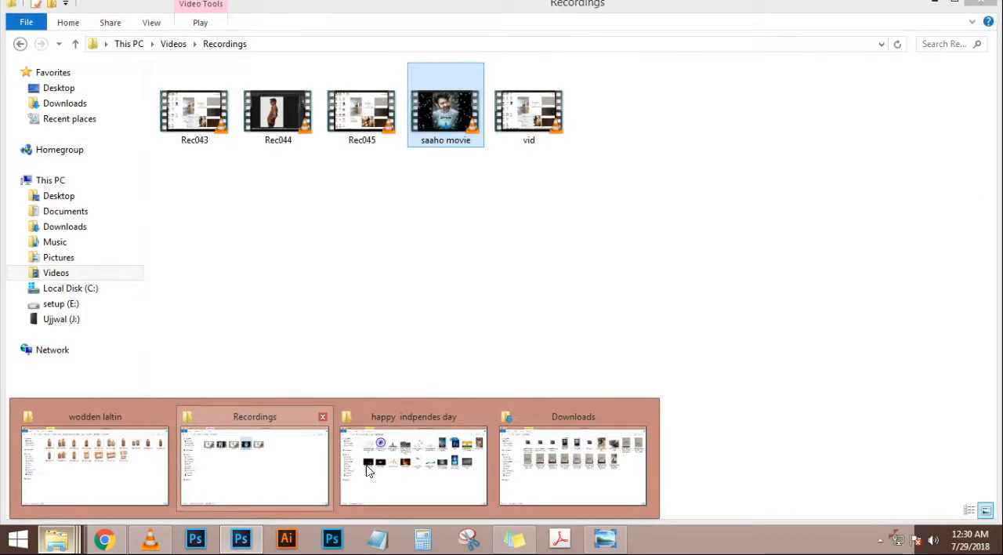
{"action": "left_click", "coordinate": [450, 476]}
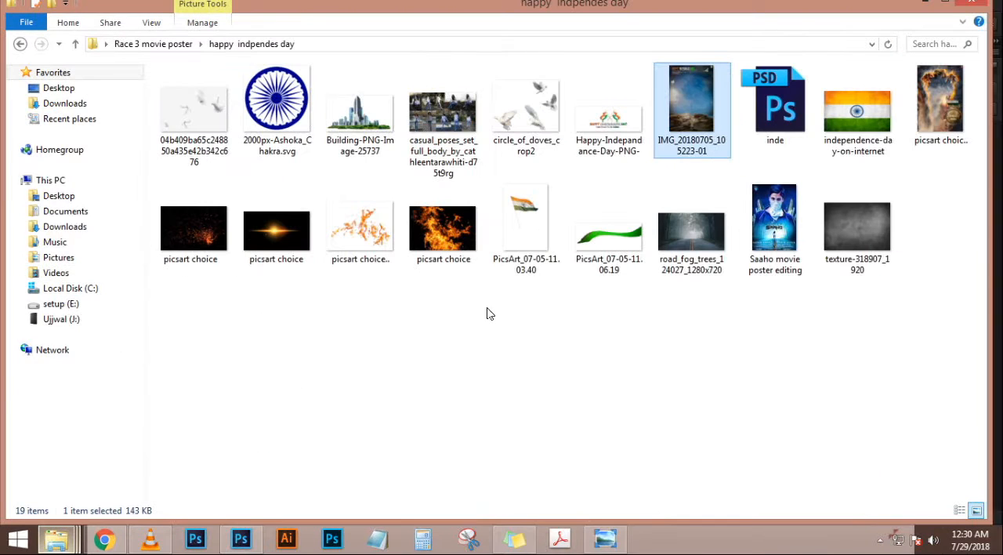
{"action": "left_click_drag", "start_coordinate": [608, 180], "coordinate": [445, 387]}
{"action": "left_click_drag", "start_coordinate": [583, 355], "coordinate": [609, 367]}
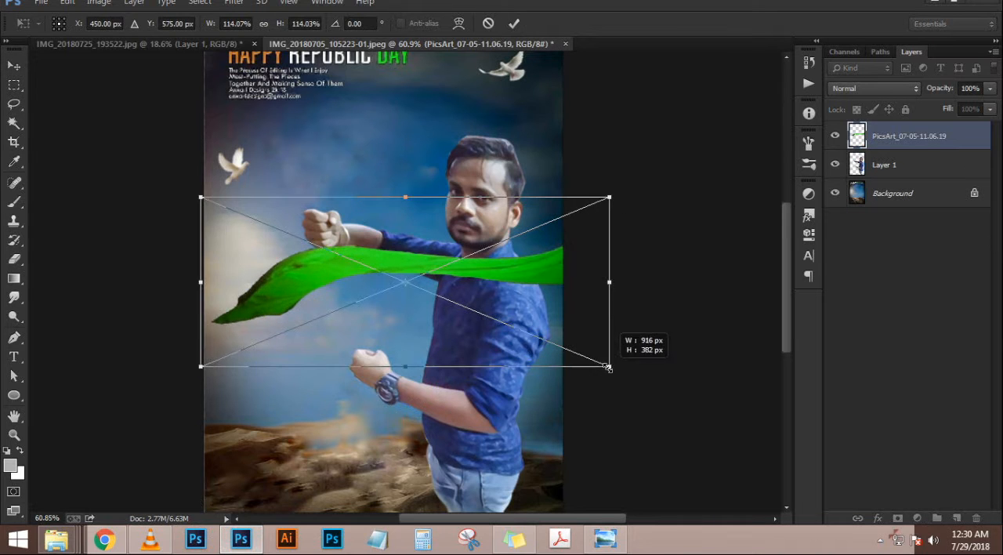
{"action": "left_click_drag", "start_coordinate": [519, 321], "coordinate": [504, 410]}
{"action": "key", "text": "Return"}
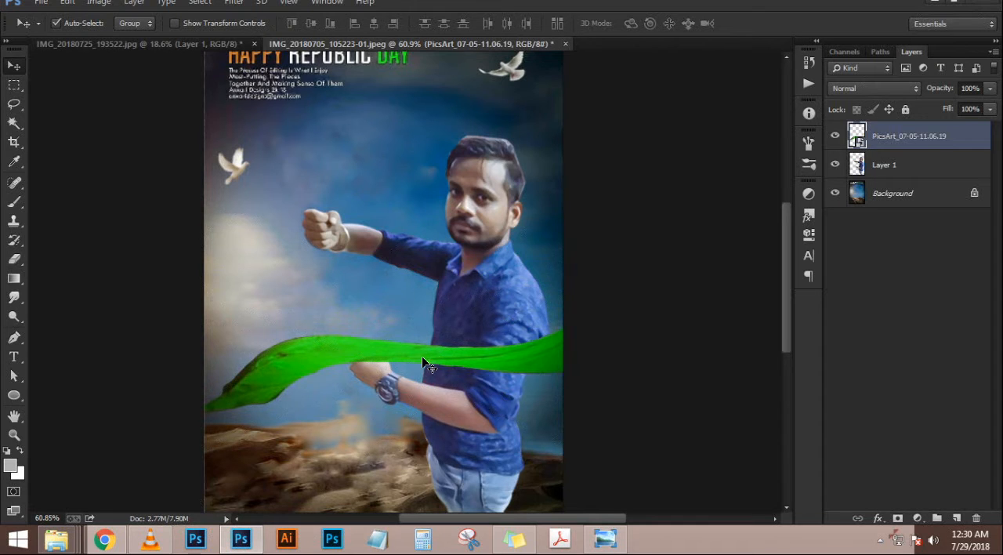
{"action": "scroll", "coordinate": [421, 357], "scroll_direction": "up", "scroll_amount": 3}
{"action": "scroll", "coordinate": [435, 350], "scroll_direction": "down", "scroll_amount": 7}
{"action": "left_click_drag", "start_coordinate": [447, 321], "coordinate": [429, 342]}
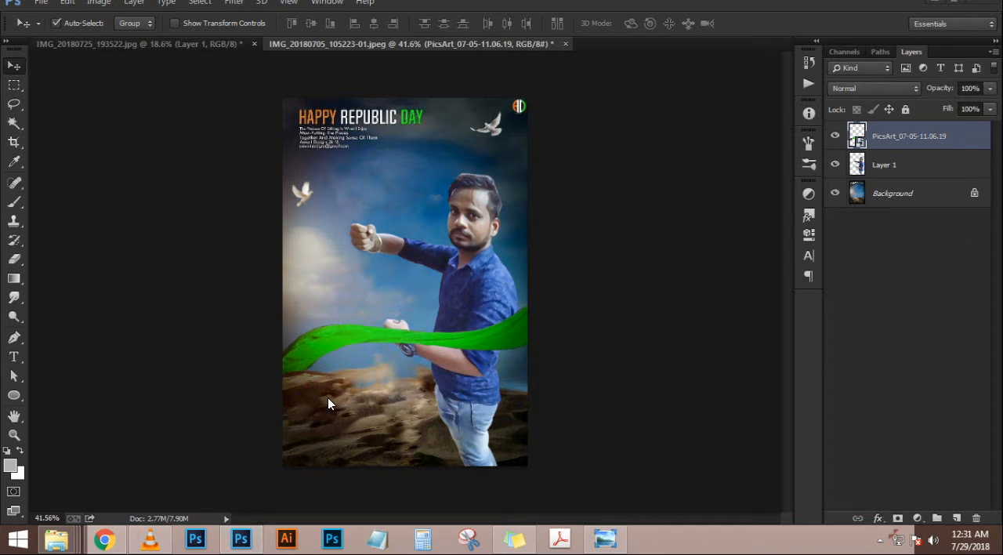
Place PicsArt_07-05-11.06.19 a second time and space the two green ribbons across the man's chest and waist
{"action": "mouse_move", "coordinate": [56, 539]}
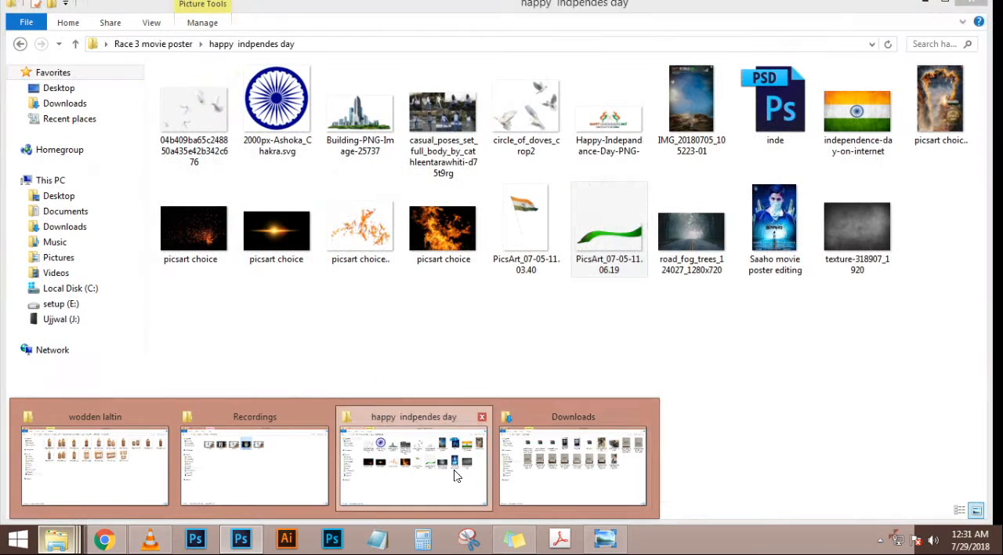
{"action": "left_click", "coordinate": [457, 476]}
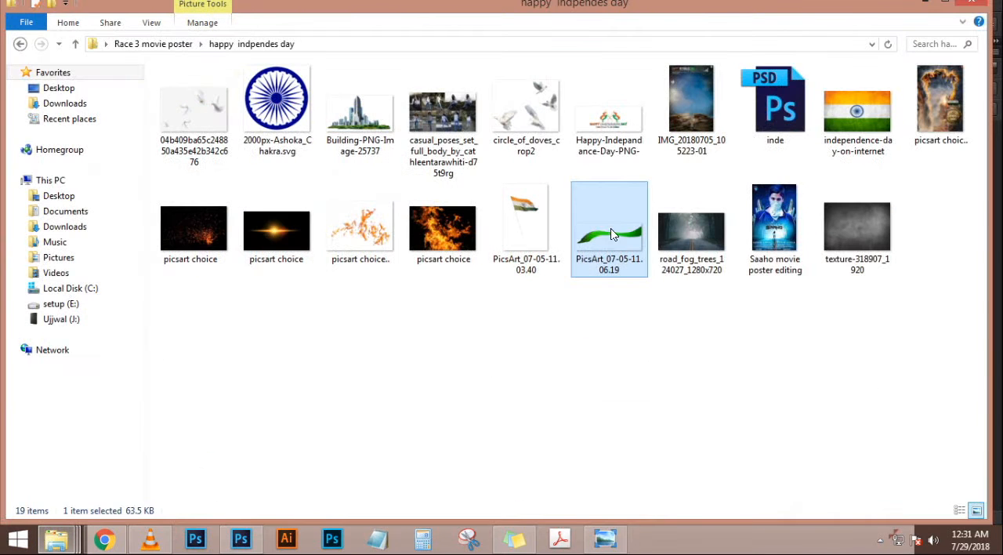
{"action": "left_click_drag", "start_coordinate": [613, 233], "coordinate": [367, 380]}
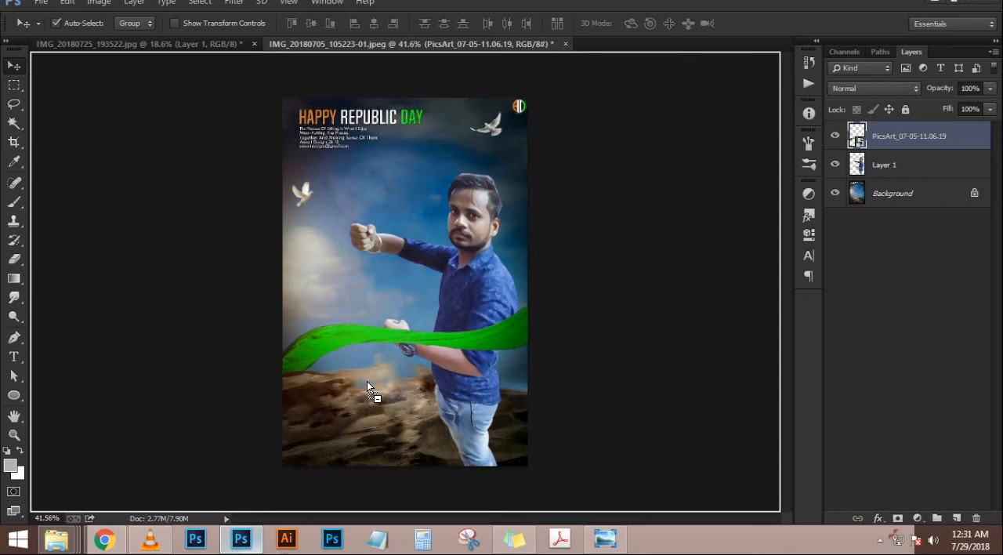
{"action": "left_click_drag", "start_coordinate": [319, 248], "coordinate": [325, 264]}
{"action": "left_click_drag", "start_coordinate": [403, 274], "coordinate": [389, 273]}
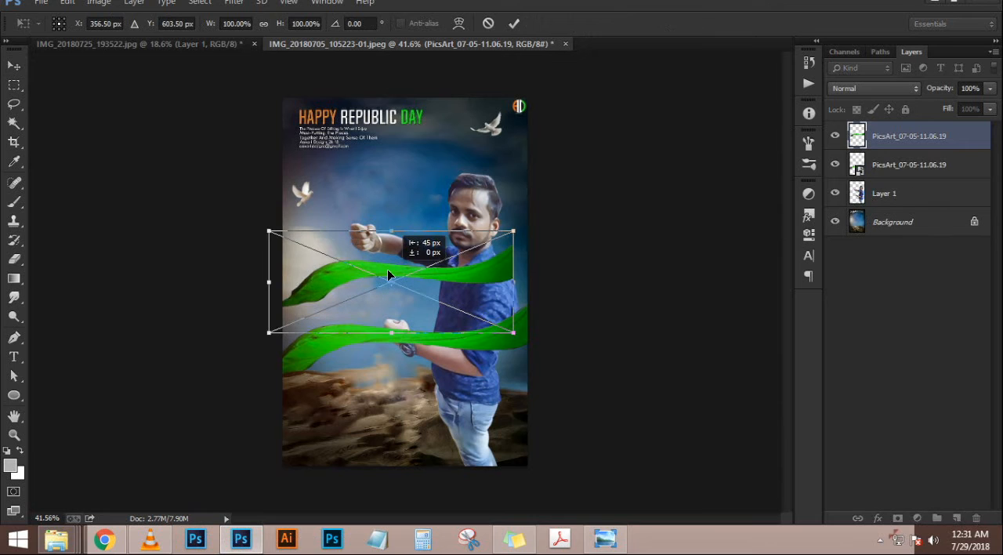
{"action": "key", "text": "Return"}
{"action": "left_click_drag", "start_coordinate": [407, 335], "coordinate": [423, 390]}
{"action": "left_click_drag", "start_coordinate": [416, 276], "coordinate": [428, 317]}
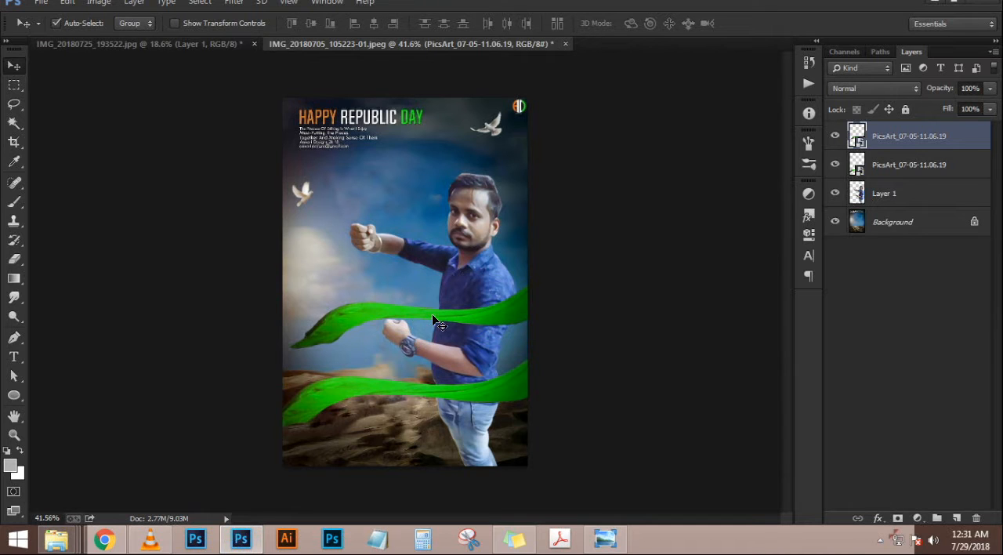
Rotate both ribbon layers together by about -10.6° and scale them to about 118%
{"action": "left_click", "coordinate": [898, 161], "text": "ctrl"}
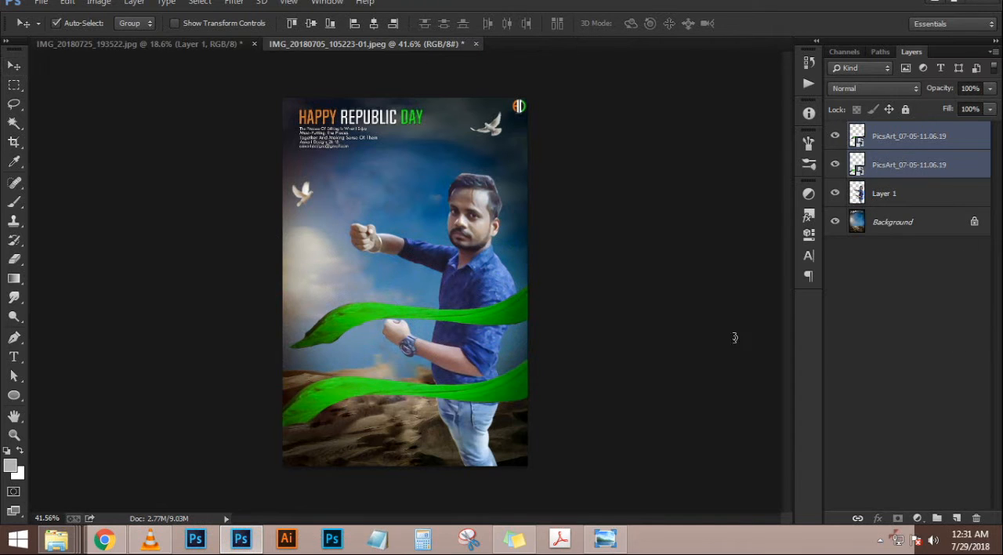
{"action": "key", "text": "ctrl+t"}
{"action": "left_click_drag", "start_coordinate": [675, 301], "coordinate": [659, 249]}
{"action": "left_click_drag", "start_coordinate": [543, 402], "coordinate": [569, 412]}
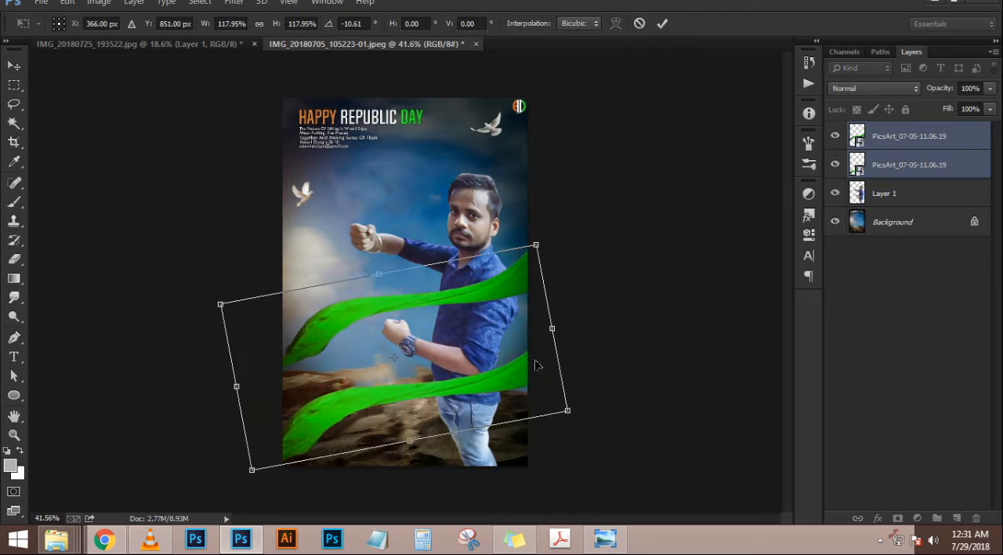
{"action": "key", "text": "Return"}
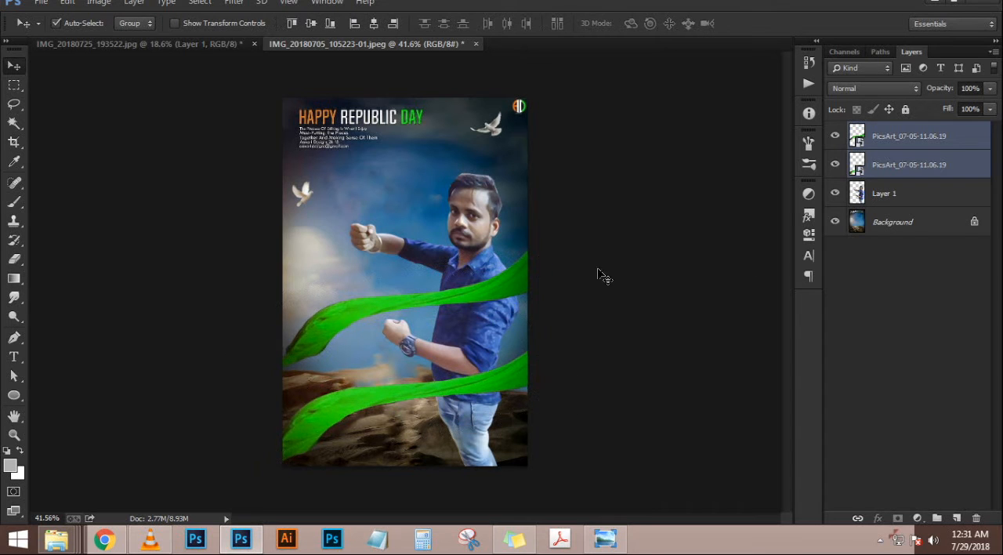
Recolor the upper ribbon orange with a clipped Hue/Saturation adjustment layer, setting Hue to -82
{"action": "left_click", "coordinate": [946, 143]}
{"action": "right_click", "coordinate": [946, 142]}
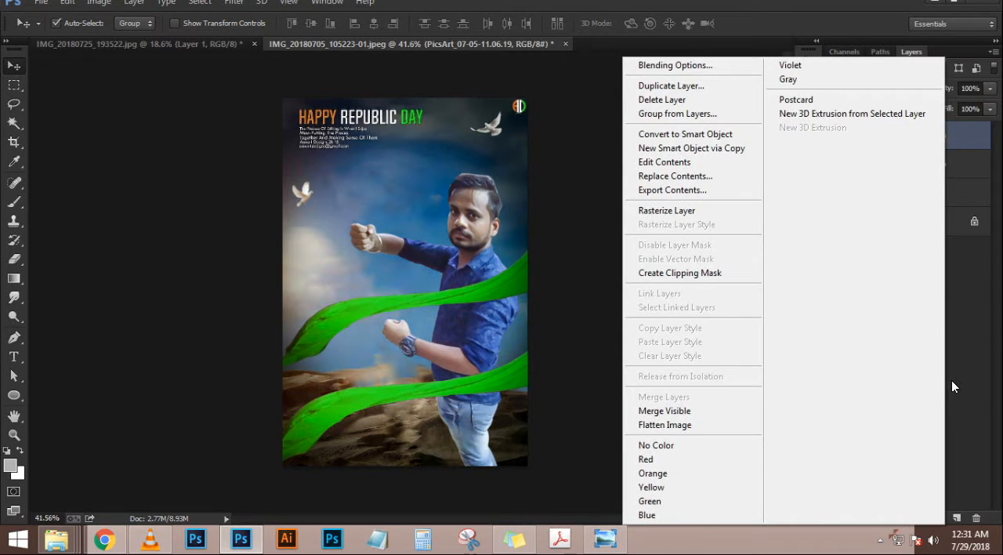
{"action": "left_click", "coordinate": [952, 382]}
{"action": "left_click", "coordinate": [913, 514]}
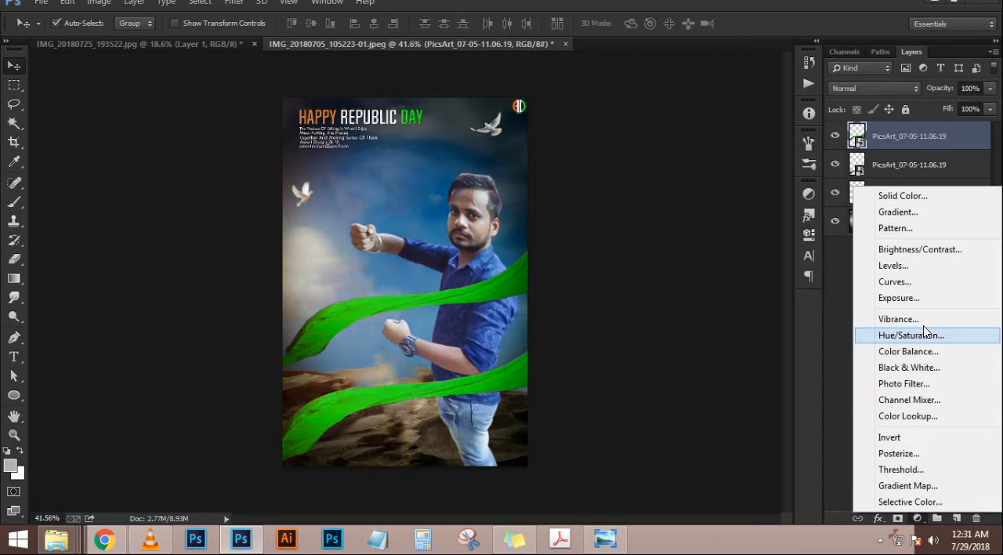
{"action": "left_click", "coordinate": [923, 326]}
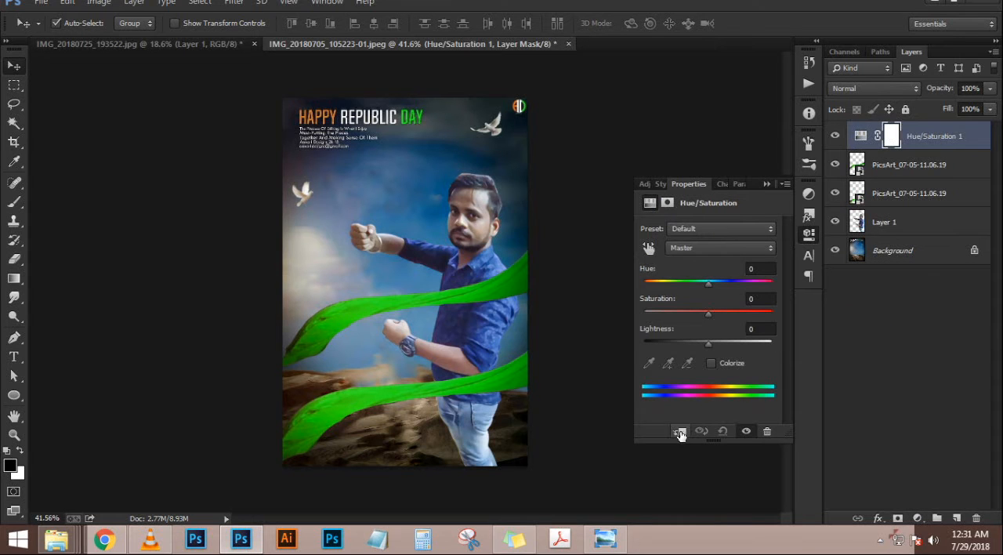
{"action": "left_click", "coordinate": [680, 432]}
{"action": "left_click_drag", "start_coordinate": [708, 283], "coordinate": [669, 278]}
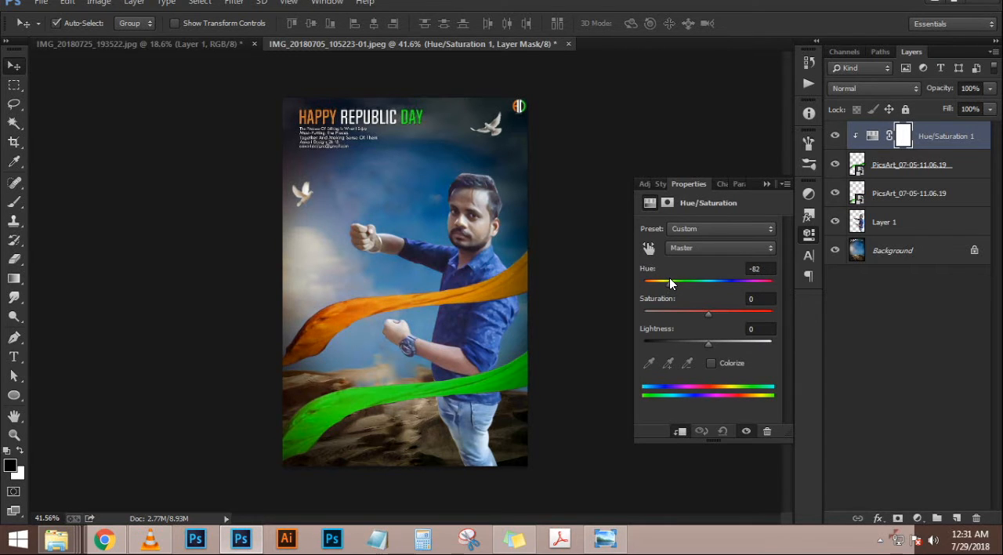
{"action": "left_click", "coordinate": [763, 183]}
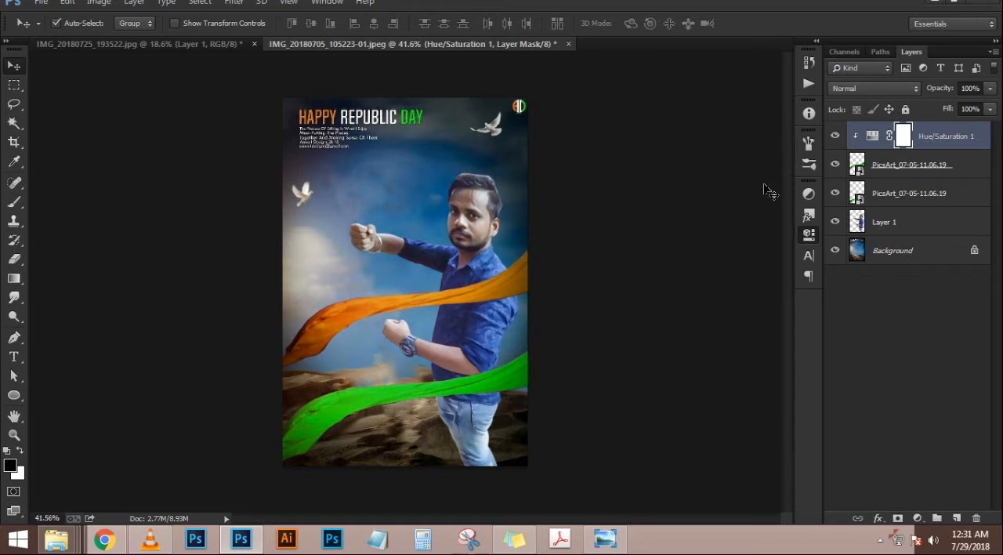
Move the lower green ribbon up by about 66 px and rotate it slightly counter-clockwise
{"action": "left_click_drag", "start_coordinate": [507, 368], "coordinate": [498, 360]}
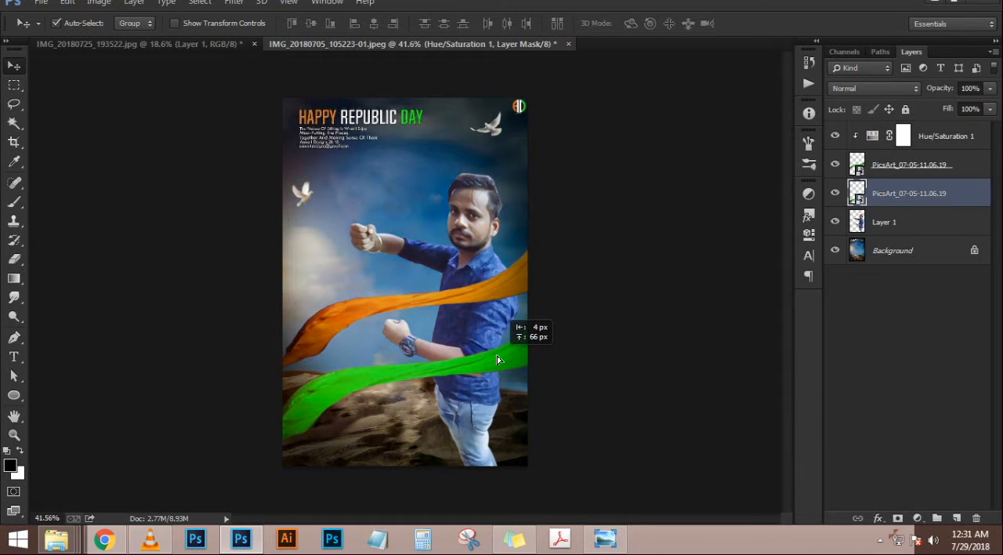
{"action": "key", "text": "ctrl+t"}
{"action": "left_click_drag", "start_coordinate": [627, 357], "coordinate": [627, 321]}
{"action": "key", "text": "Return"}
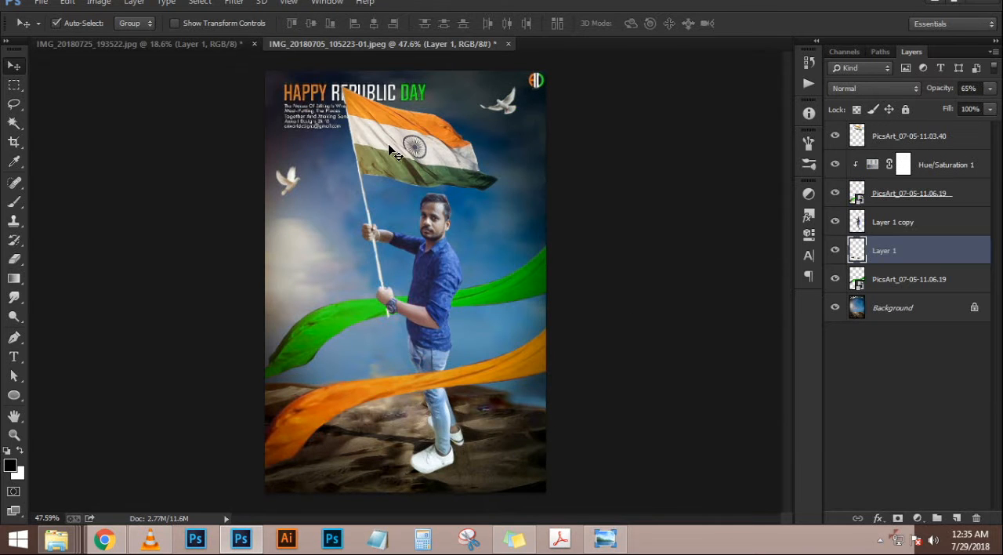
{"action": "scroll", "coordinate": [390, 147], "scroll_direction": "up", "scroll_amount": 6}
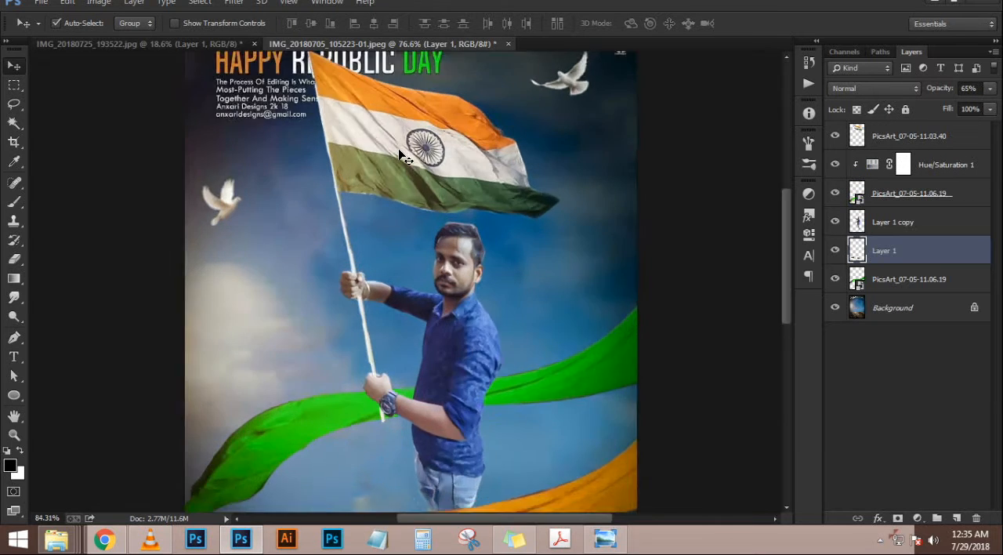
{"action": "scroll", "coordinate": [473, 274], "scroll_direction": "down", "scroll_amount": 7}
{"action": "scroll", "coordinate": [472, 273], "scroll_direction": "up", "scroll_amount": 2}
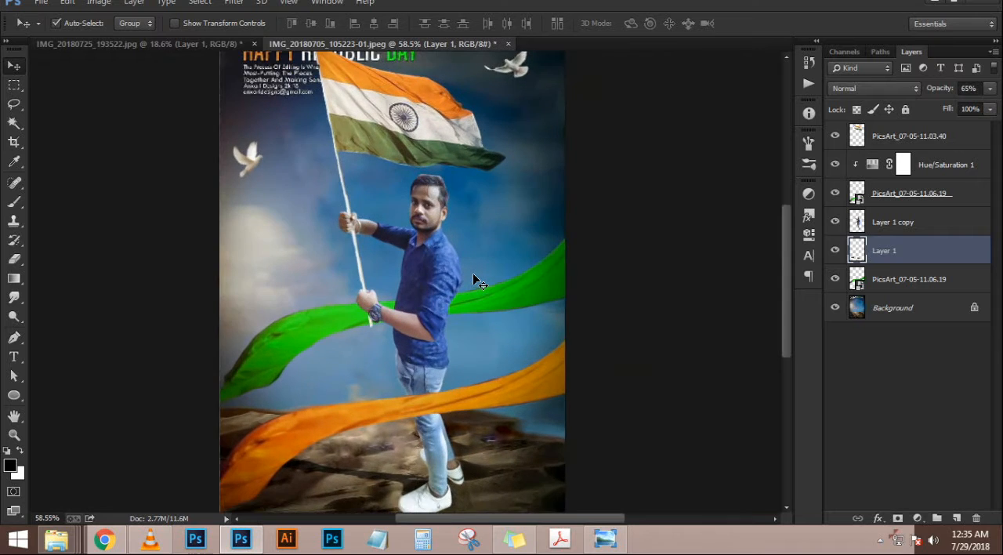
{"action": "scroll", "coordinate": [472, 272], "scroll_direction": "down", "scroll_amount": 1}
{"action": "scroll", "coordinate": [470, 273], "scroll_direction": "up", "scroll_amount": 1}
{"action": "scroll", "coordinate": [469, 272], "scroll_direction": "down", "scroll_amount": 1}
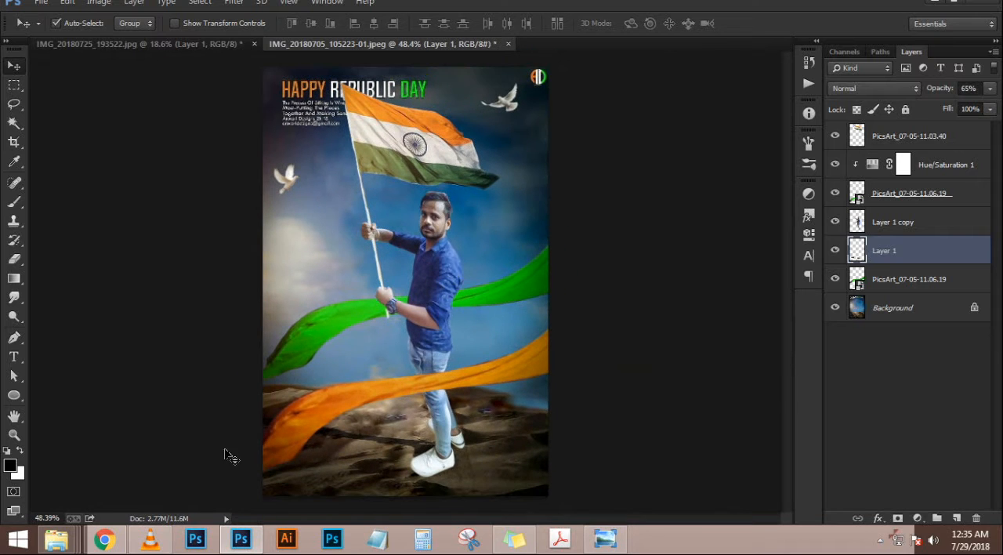
Place 2000px-Ashoka_Chakra.svg from the "happy indpendes day" folder as a layer behind the man
{"action": "left_click", "coordinate": [75, 540]}
{"action": "left_click", "coordinate": [432, 481]}
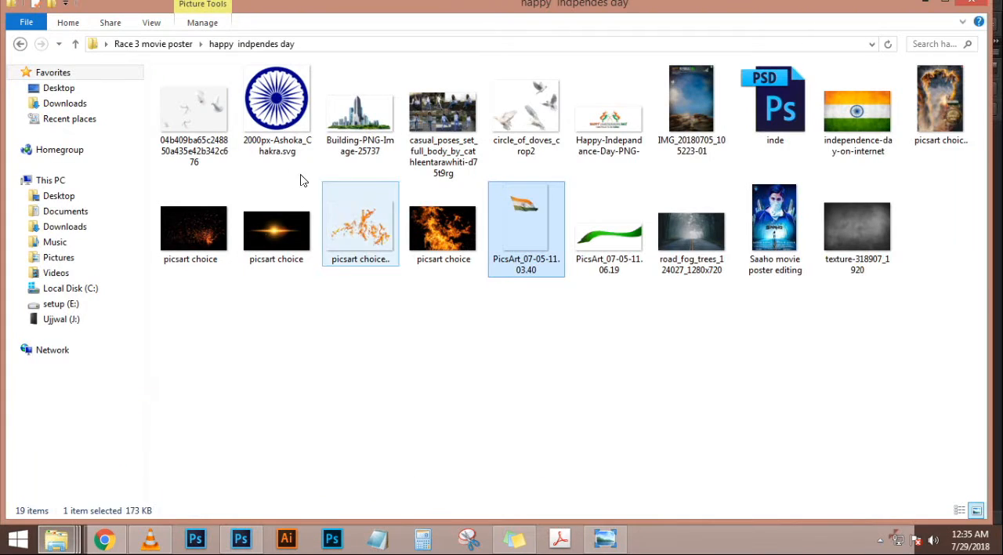
{"action": "left_click", "coordinate": [285, 118]}
{"action": "left_click_drag", "start_coordinate": [275, 549], "coordinate": [416, 368]}
{"action": "scroll", "coordinate": [430, 325], "scroll_direction": "up", "scroll_amount": 4}
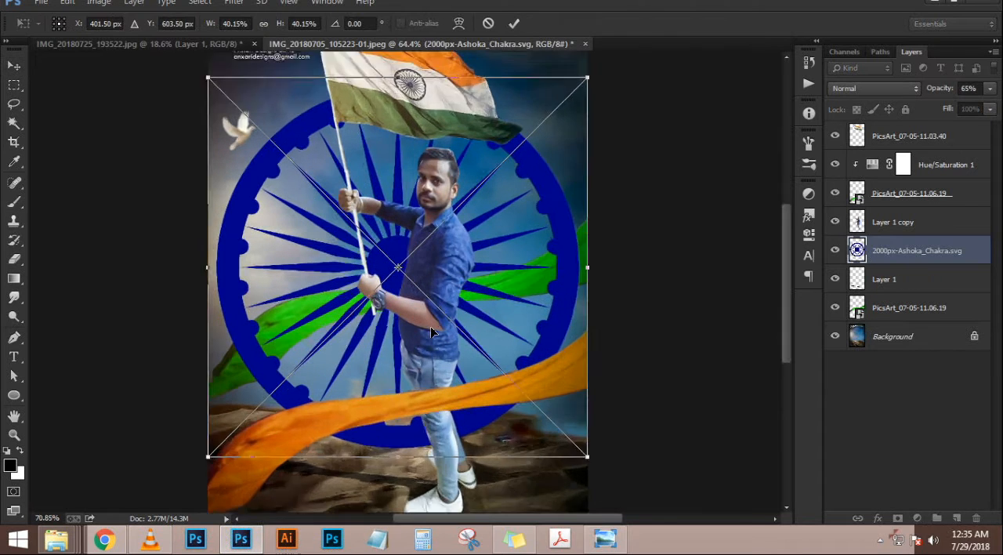
{"action": "key", "text": "Return"}
{"action": "key", "text": "ctrl+0"}
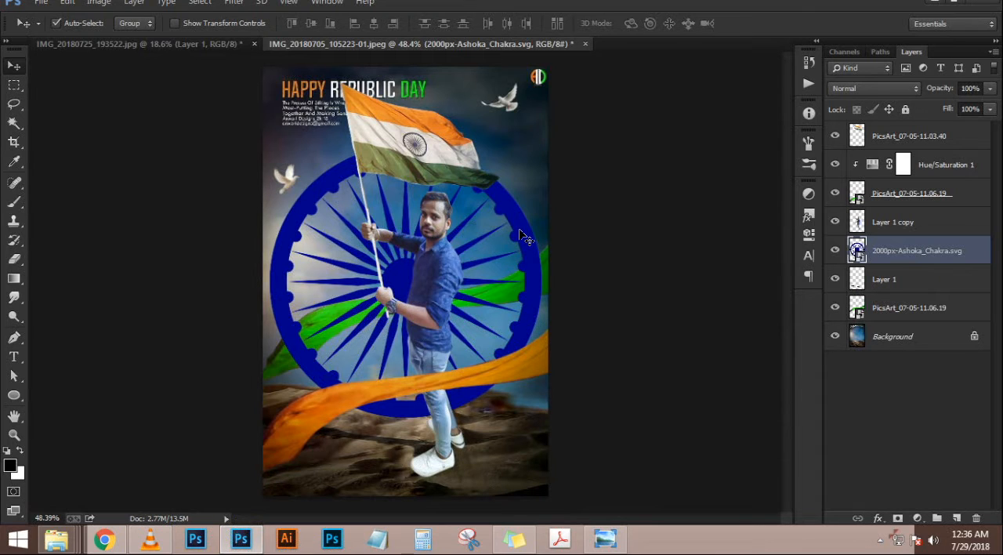
Shrink the Ashoka Chakra layer and position it behind the man's torso and thighs, just below his head
{"action": "key", "text": "ctrl+t"}
{"action": "left_click_drag", "start_coordinate": [547, 143], "coordinate": [509, 177]}
{"action": "left_click_drag", "start_coordinate": [480, 253], "coordinate": [494, 284]}
{"action": "key", "text": "Return"}
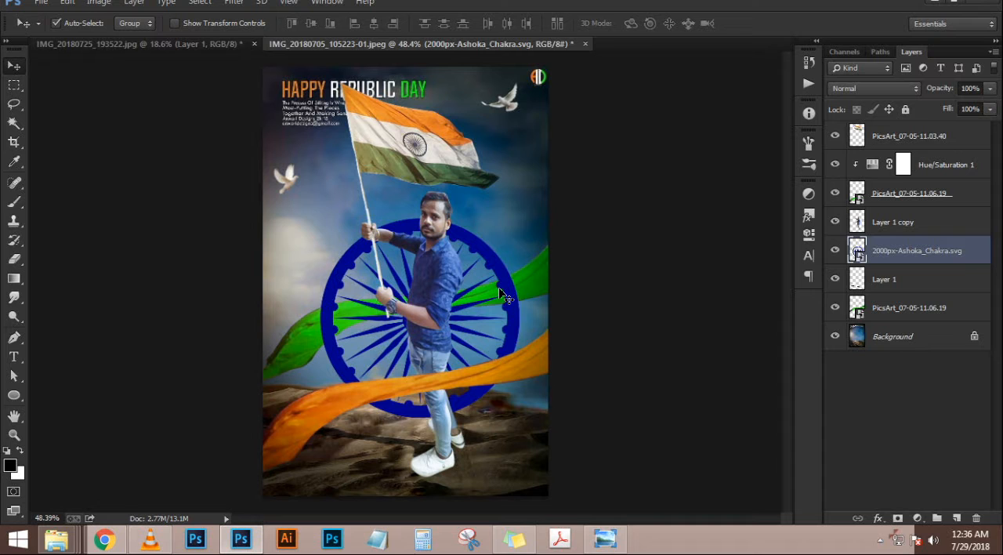
Duplicate the Ashoka Chakra layer, scale the copy down to 7.50%, and move it above the Layer 1 copy layer
{"action": "key", "text": "ctrl+j"}
{"action": "key", "text": "ctrl+t"}
{"action": "left_click_drag", "start_coordinate": [527, 213], "coordinate": [448, 291]}
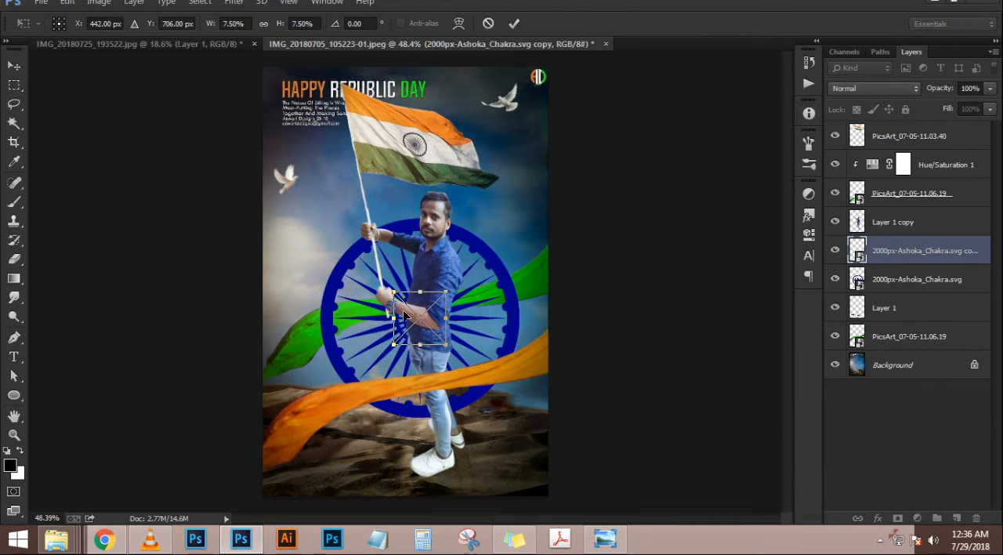
{"action": "key", "text": "Return"}
{"action": "left_click_drag", "start_coordinate": [897, 258], "coordinate": [898, 214]}
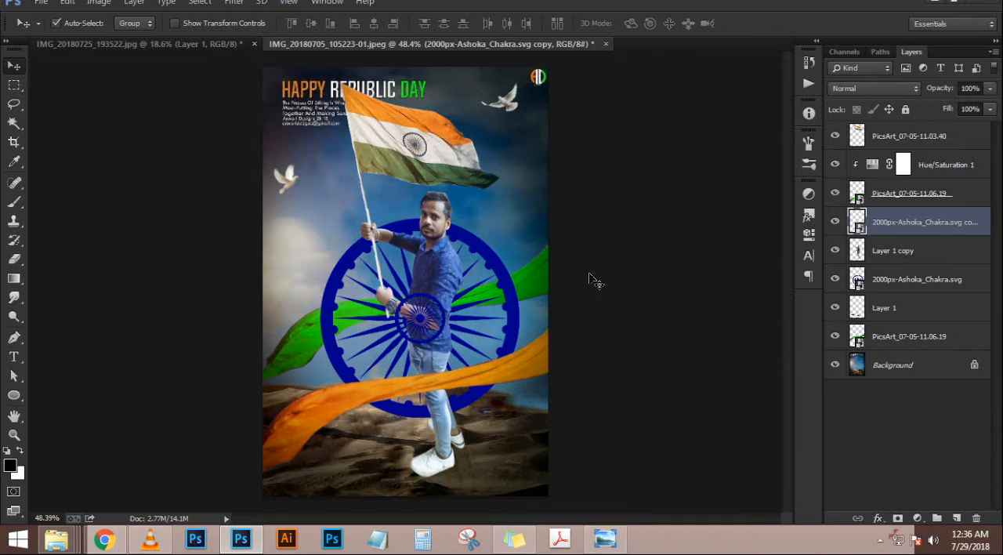
Shrink the Ashoka Chakra copy to 2.90% and place it on the man's forearm behind the watch as a tattoo
{"action": "scroll", "coordinate": [466, 327], "scroll_direction": "up", "scroll_amount": 6}
{"action": "key", "text": "ctrl+t"}
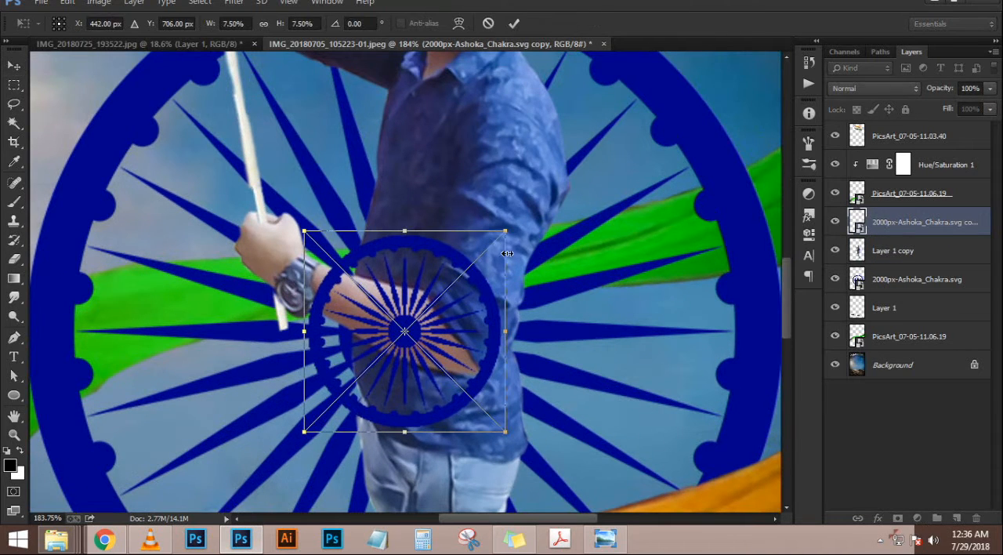
{"action": "left_click_drag", "start_coordinate": [503, 228], "coordinate": [444, 293]}
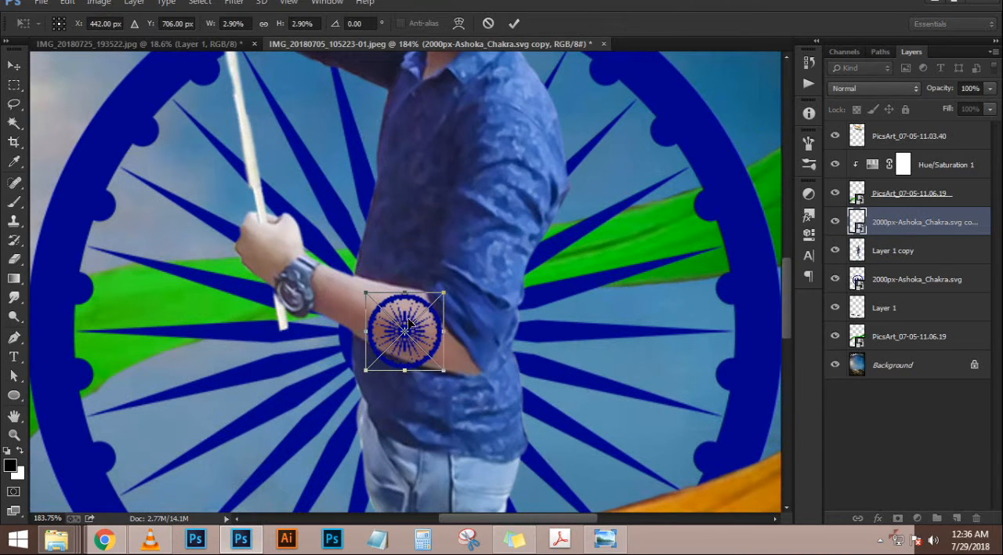
{"action": "left_click_drag", "start_coordinate": [409, 323], "coordinate": [381, 312]}
{"action": "key", "text": "Return"}
{"action": "key", "text": "ctrl+0"}
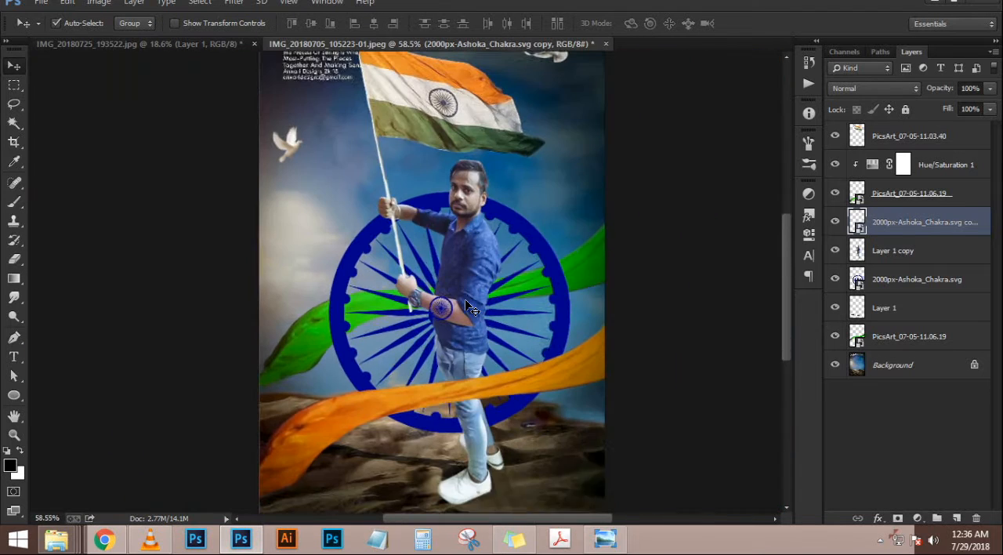
{"action": "scroll", "coordinate": [466, 300], "scroll_direction": "down", "scroll_amount": 1}
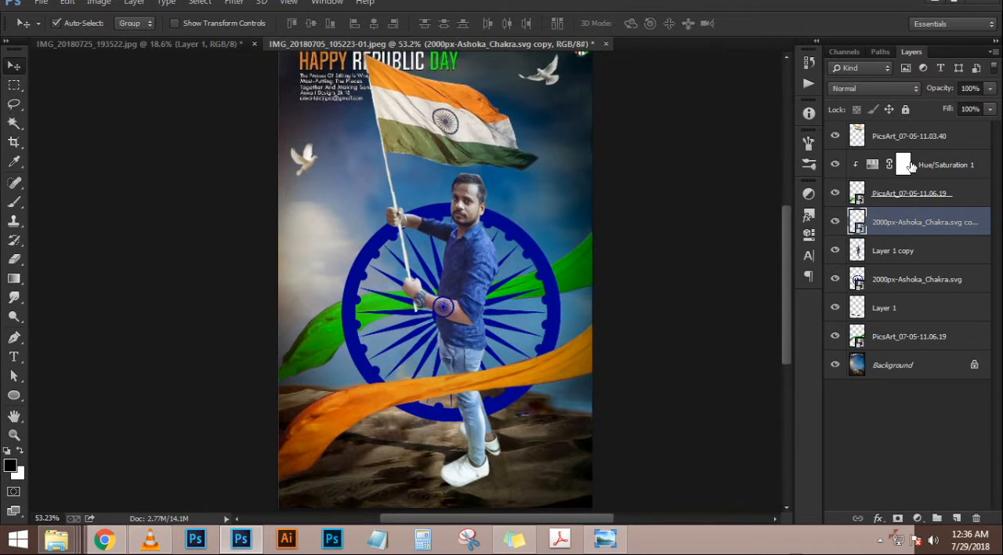
Try the Color Burn and Color Dodge blend modes on the small Ashoka Chakra copy
{"action": "left_click", "coordinate": [878, 87]}
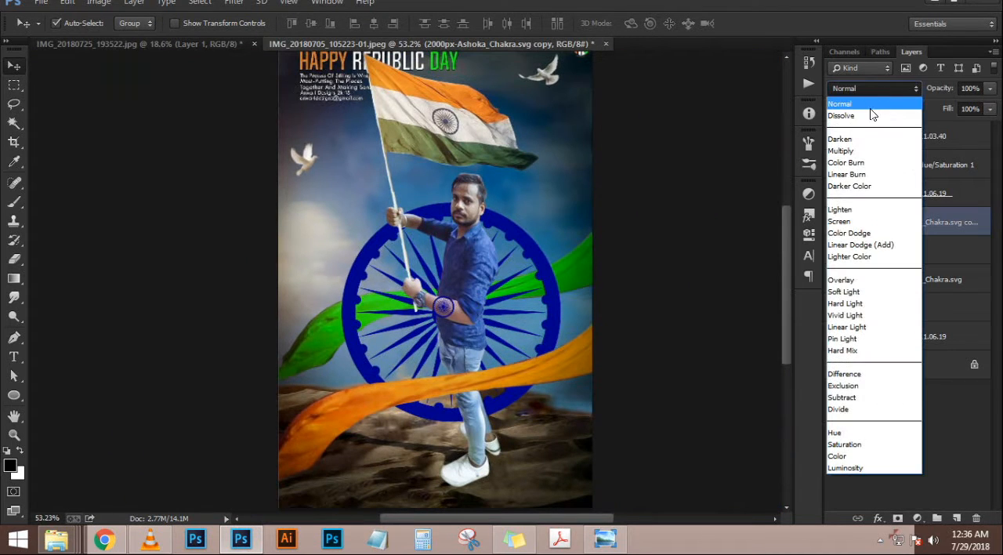
{"action": "left_click", "coordinate": [850, 163]}
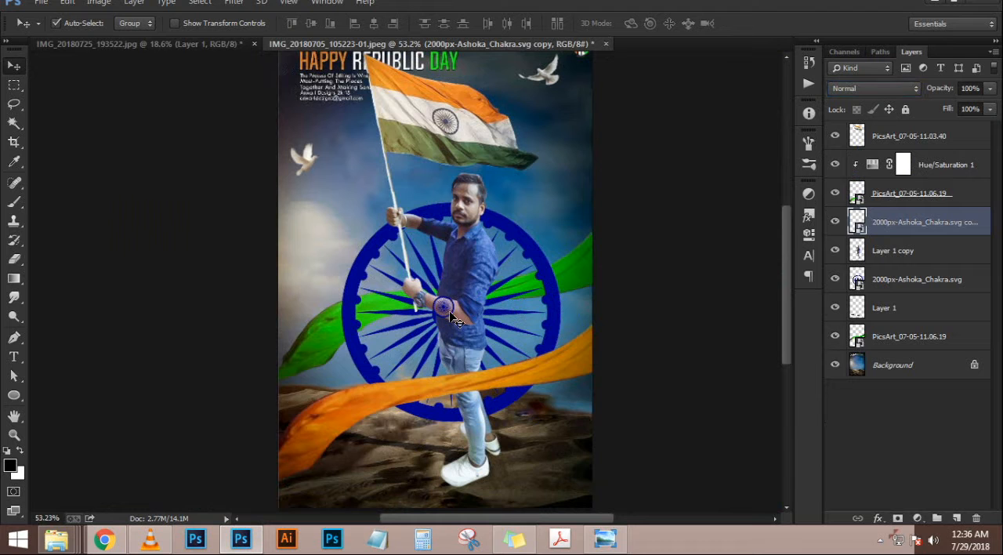
{"action": "scroll", "coordinate": [449, 310], "scroll_direction": "up", "scroll_amount": 10}
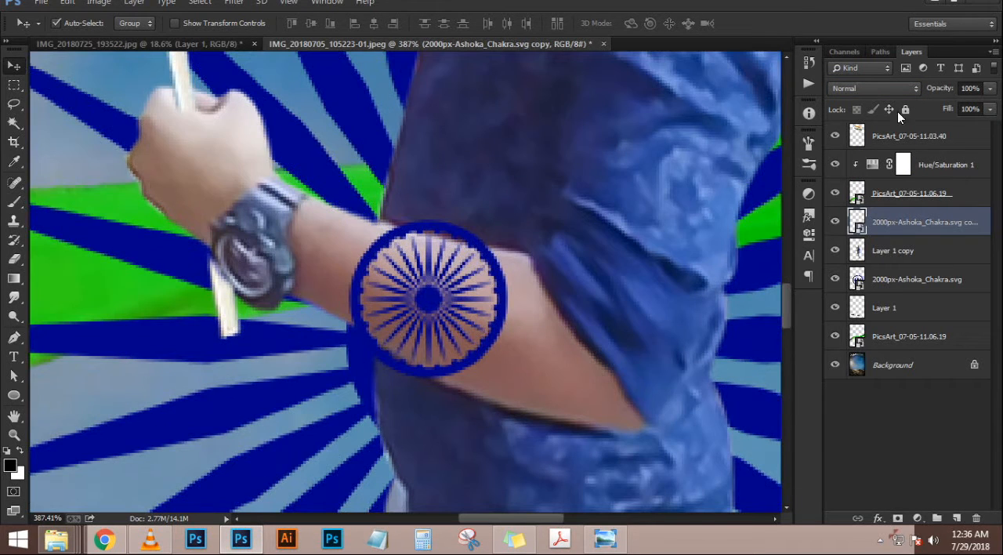
{"action": "left_click", "coordinate": [887, 84]}
{"action": "left_click", "coordinate": [887, 84]}
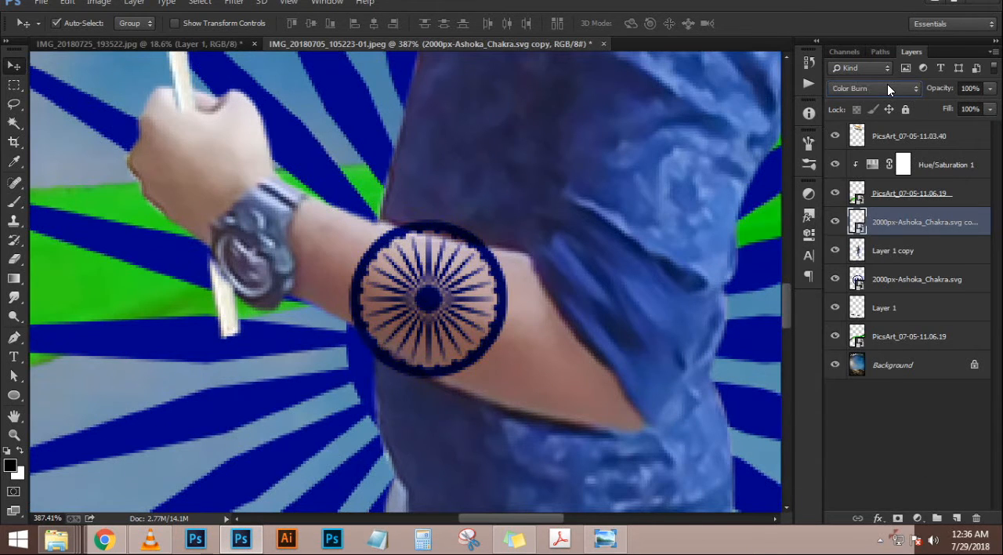
{"action": "scroll", "coordinate": [887, 84], "scroll_direction": "up", "scroll_amount": 1}
{"action": "scroll", "coordinate": [593, 302], "scroll_direction": "down", "scroll_amount": 6}
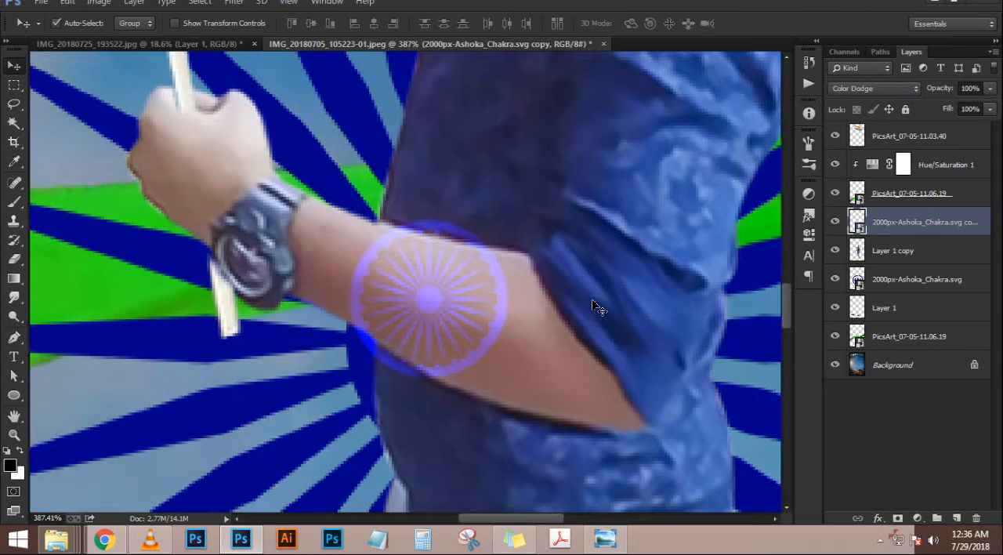
Compare further blend modes on the forearm chakra, such as Lighten and Linear Burn, and set it to Overlay
{"action": "scroll", "coordinate": [593, 305], "scroll_direction": "up", "scroll_amount": 1}
{"action": "left_click", "coordinate": [904, 84]}
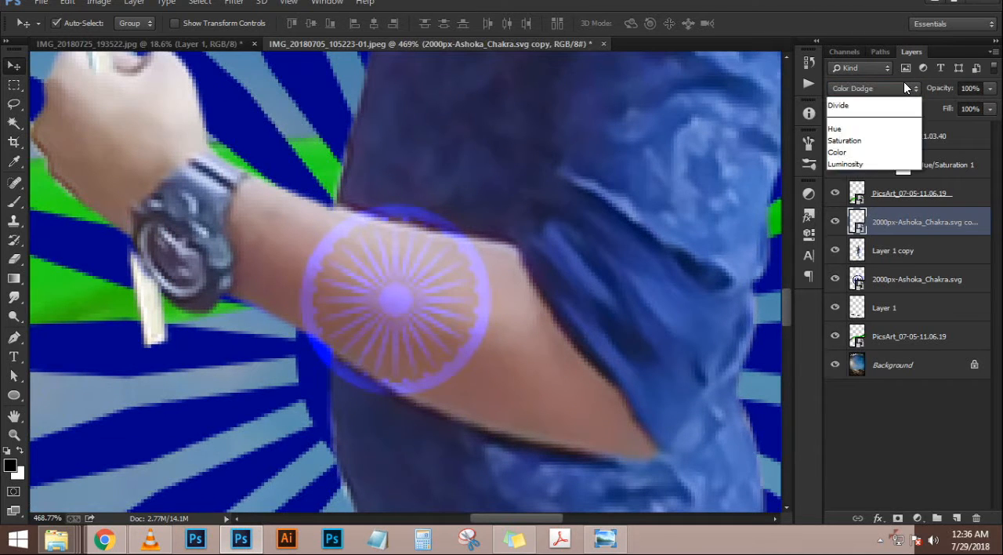
{"action": "left_click", "coordinate": [904, 84]}
{"action": "scroll", "coordinate": [904, 83], "scroll_direction": "up", "scroll_amount": 1}
{"action": "scroll", "coordinate": [904, 82], "scroll_direction": "up", "scroll_amount": 4}
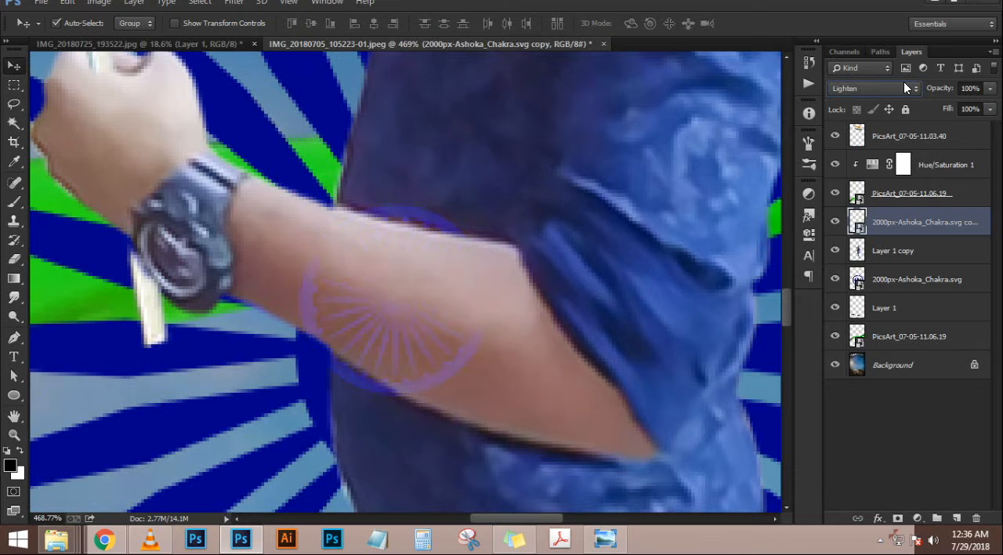
{"action": "scroll", "coordinate": [903, 82], "scroll_direction": "down", "scroll_amount": 6}
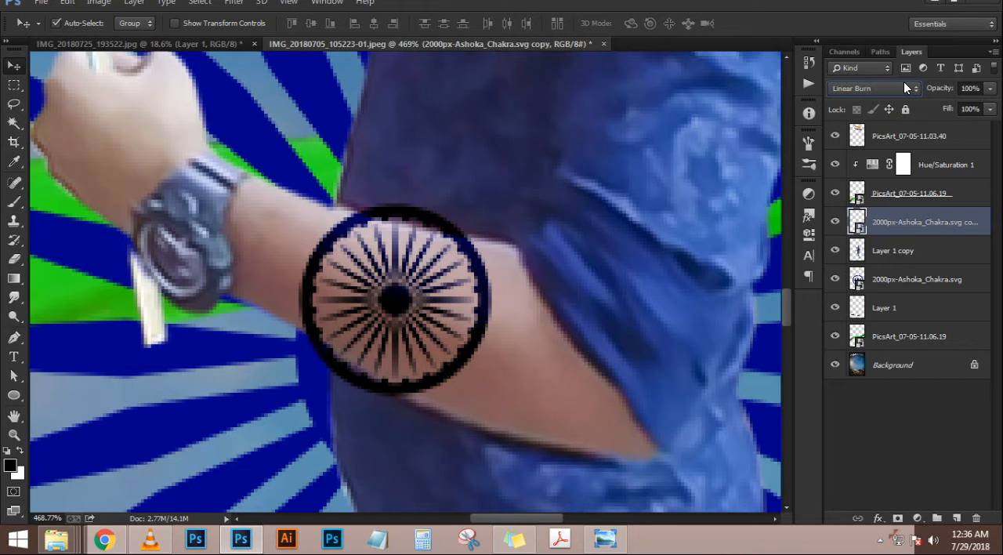
{"action": "scroll", "coordinate": [903, 81], "scroll_direction": "down", "scroll_amount": 2}
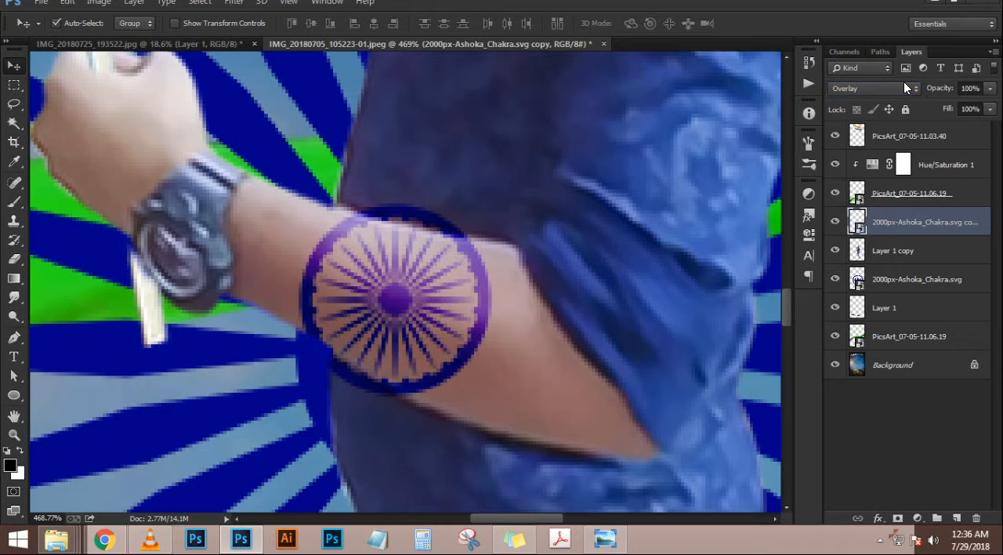
{"action": "scroll", "coordinate": [420, 289], "scroll_direction": "down", "scroll_amount": 8}
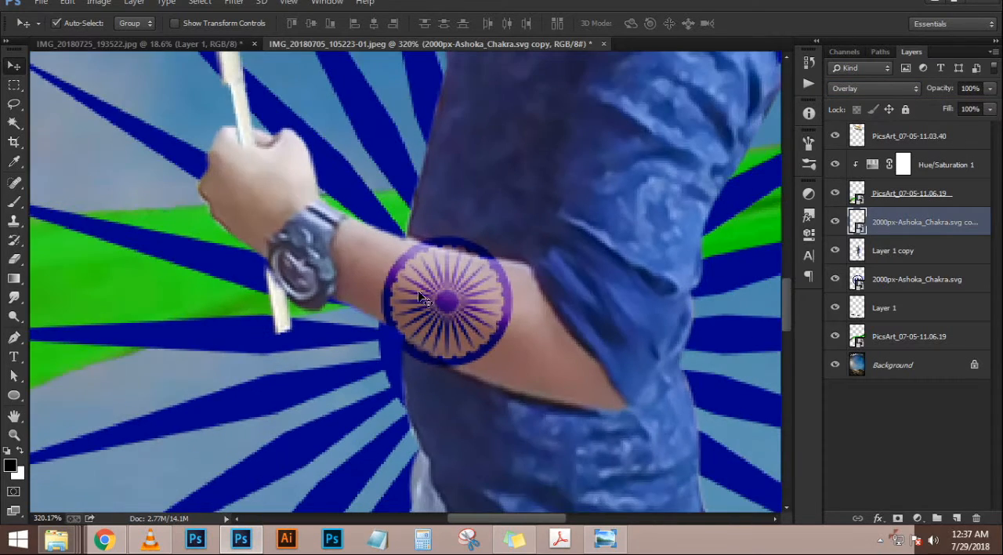
{"action": "scroll", "coordinate": [419, 289], "scroll_direction": "down", "scroll_amount": 2}
Rasterize the forearm chakra layer and erase the parts of its rim that extend beyond the arm
{"action": "scroll", "coordinate": [486, 314], "scroll_direction": "up", "scroll_amount": 10}
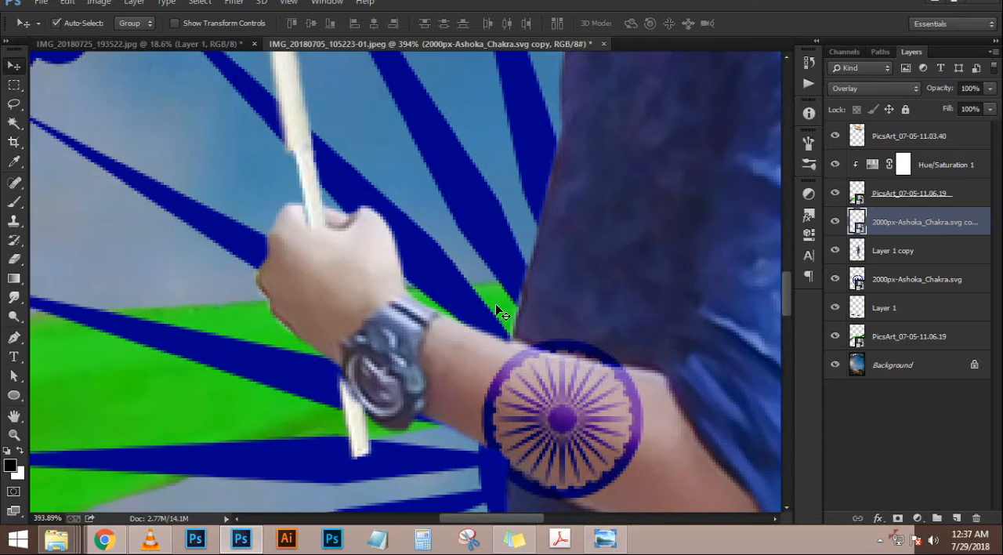
{"action": "key", "text": "e"}
{"action": "left_click", "coordinate": [548, 312]}
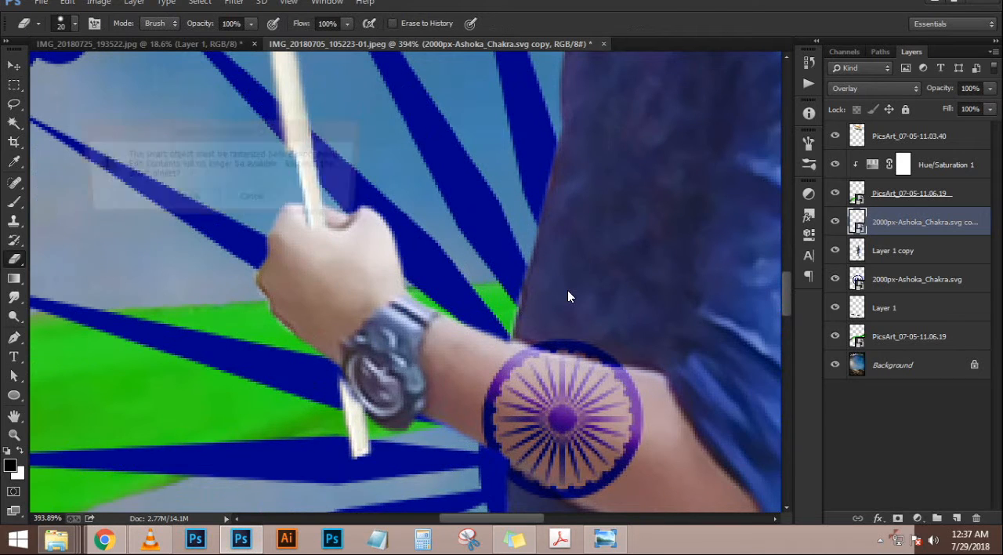
{"action": "key", "text": "Return"}
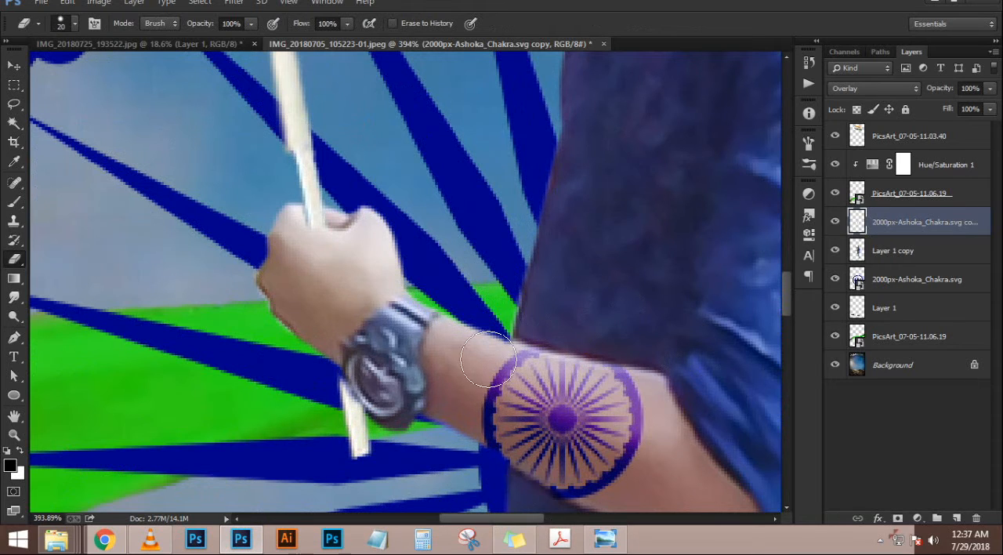
{"action": "scroll", "coordinate": [494, 470], "scroll_direction": "down", "scroll_amount": 5}
{"action": "scroll", "coordinate": [588, 329], "scroll_direction": "down", "scroll_amount": 1}
{"action": "scroll", "coordinate": [442, 277], "scroll_direction": "up", "scroll_amount": 5}
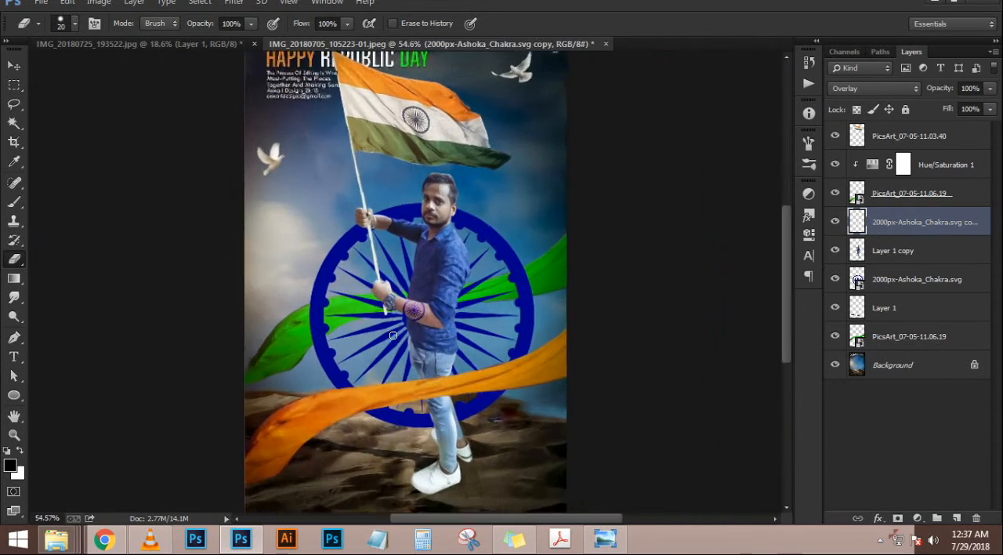
{"action": "scroll", "coordinate": [442, 278], "scroll_direction": "down", "scroll_amount": 4}
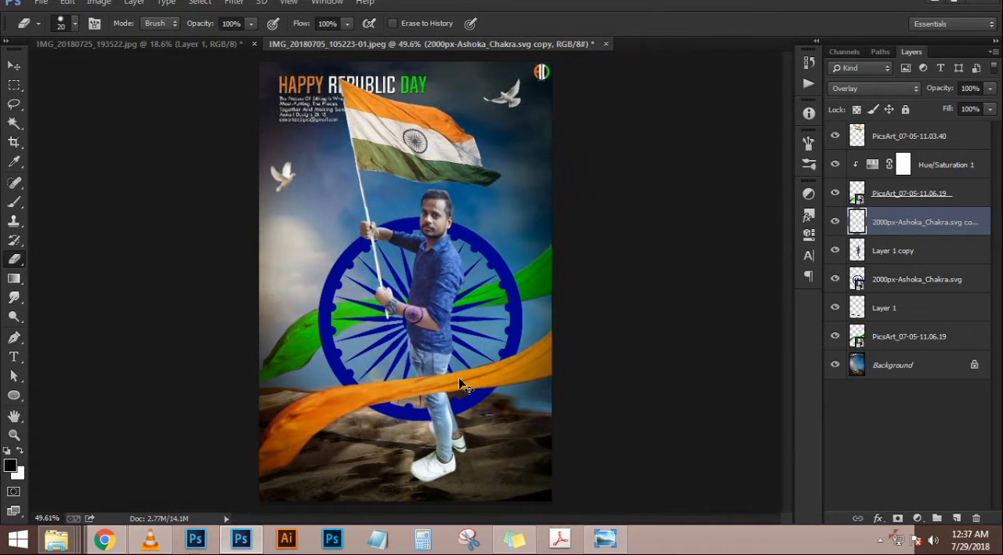
Duplicate the orange ribbon, scale the copy to about 36%, rotate it to about -68.5°, and lay it across the forearm beside the watch
{"action": "left_click", "coordinate": [459, 379], "text": "ctrl"}
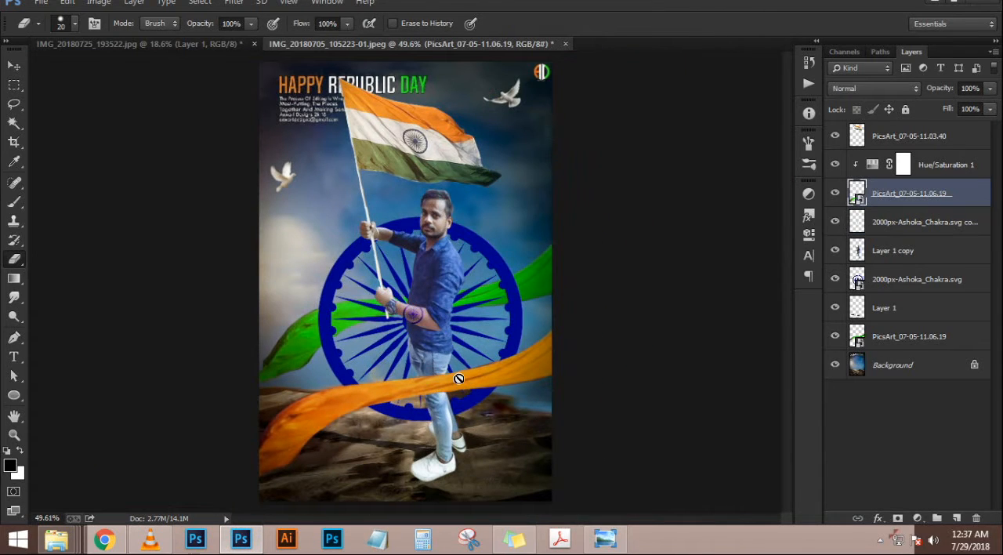
{"action": "key", "text": "ctrl+j"}
{"action": "key", "text": "ctrl+t"}
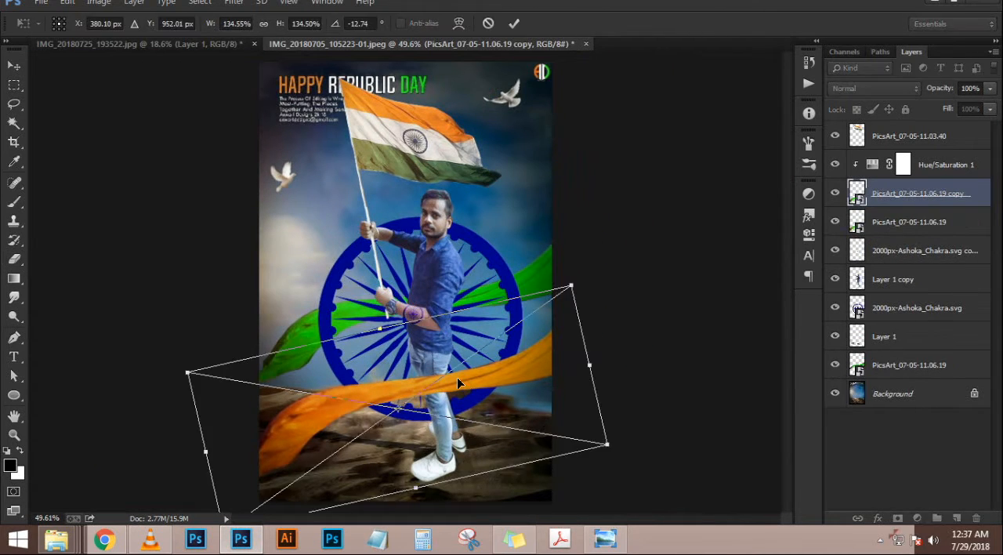
{"action": "left_click_drag", "start_coordinate": [514, 342], "coordinate": [509, 270]}
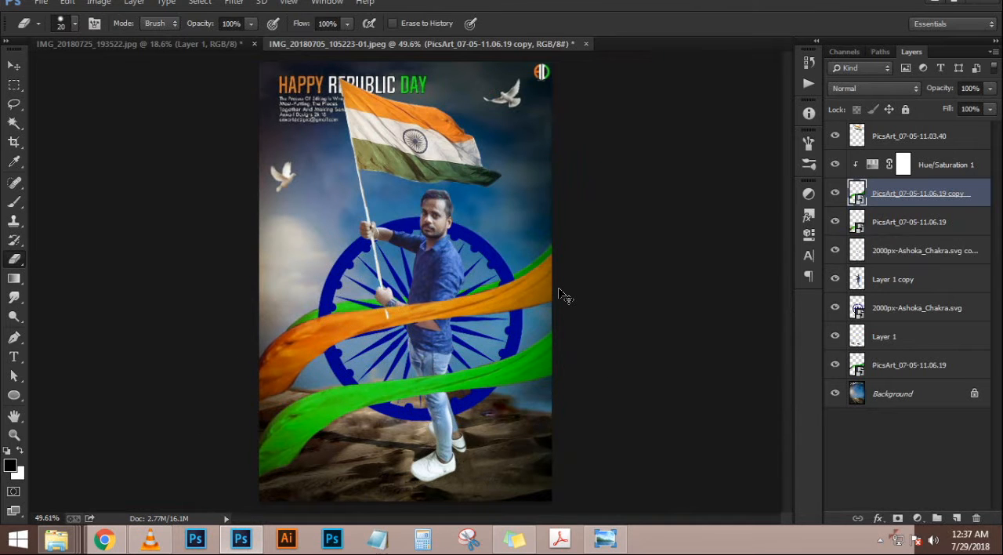
{"action": "left_click_drag", "start_coordinate": [568, 293], "coordinate": [464, 133]}
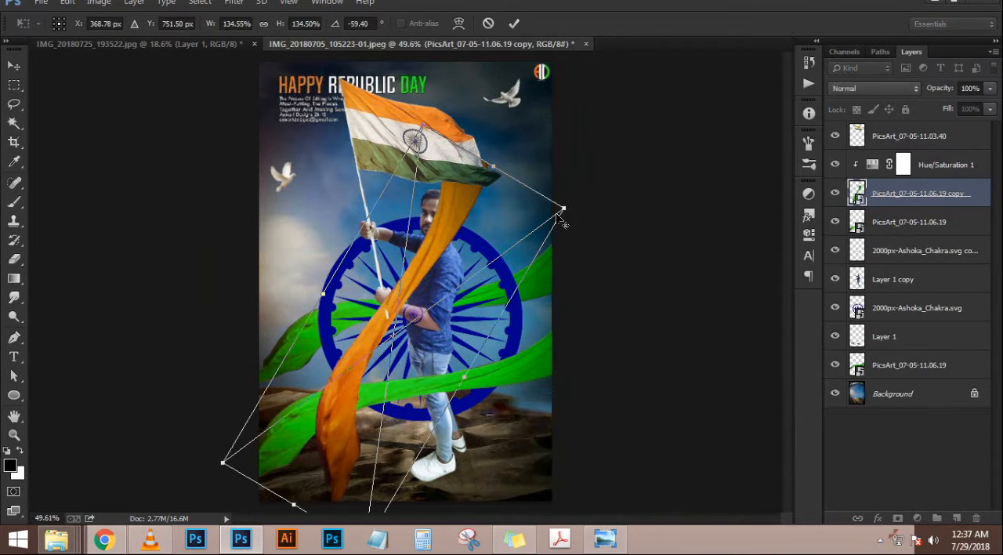
{"action": "left_click_drag", "start_coordinate": [548, 216], "coordinate": [406, 227]}
{"action": "scroll", "coordinate": [421, 319], "scroll_direction": "up", "scroll_amount": 5}
{"action": "left_click_drag", "start_coordinate": [557, 242], "coordinate": [533, 202]}
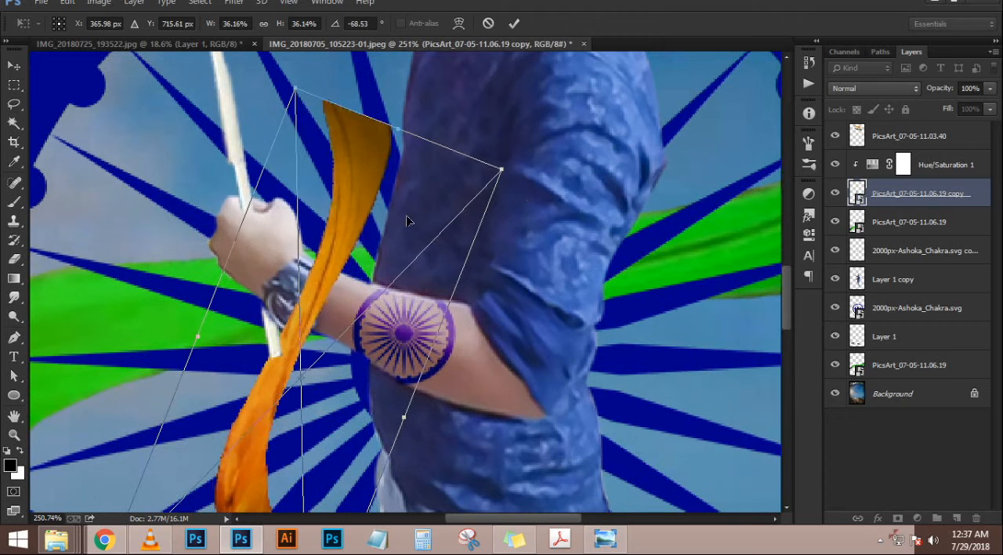
{"action": "mouse_move", "coordinate": [406, 221]}
{"action": "left_mouse_down"}
{"action": "mouse_move", "coordinate": [399, 239]}
{"action": "mouse_move", "coordinate": [430, 239]}
{"action": "left_mouse_up"}
{"action": "key", "text": "Return"}
Rasterize the small ribbon copy and erase it above and below the forearm, leaving an orange band beside the watch
{"action": "key", "text": "e"}
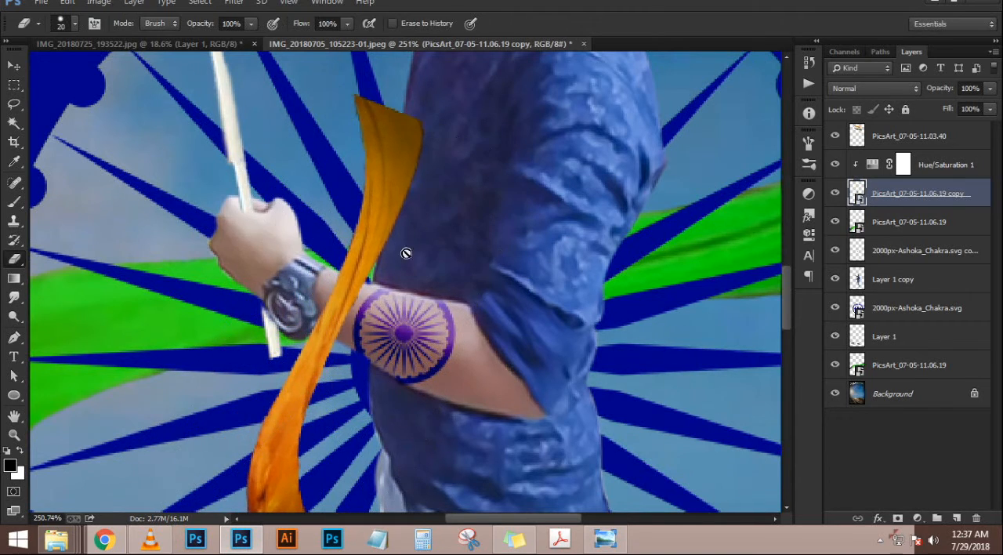
{"action": "scroll", "coordinate": [404, 255], "scroll_direction": "down", "scroll_amount": 4}
{"action": "scroll", "coordinate": [405, 259], "scroll_direction": "up", "scroll_amount": 5}
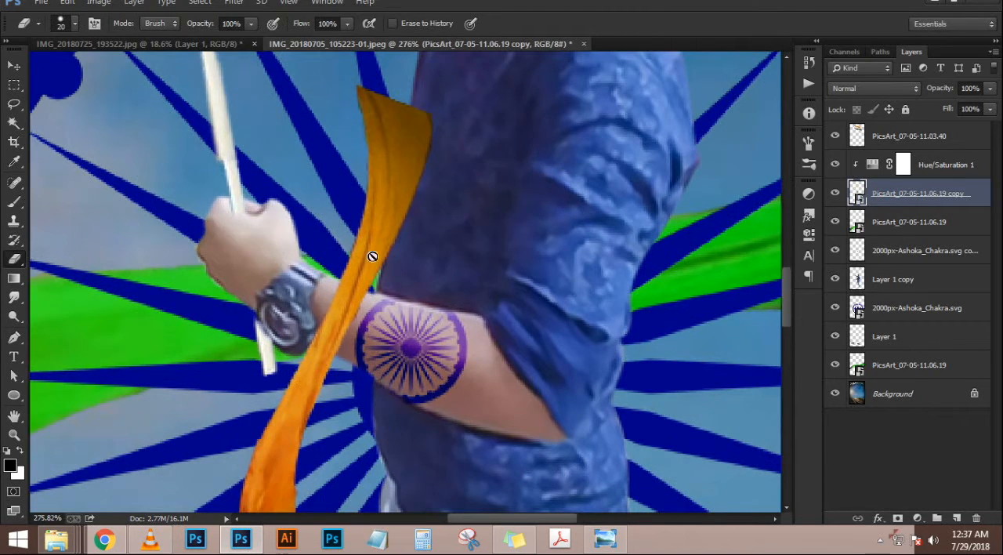
{"action": "left_click", "coordinate": [372, 256]}
{"action": "left_click", "coordinate": [194, 200]}
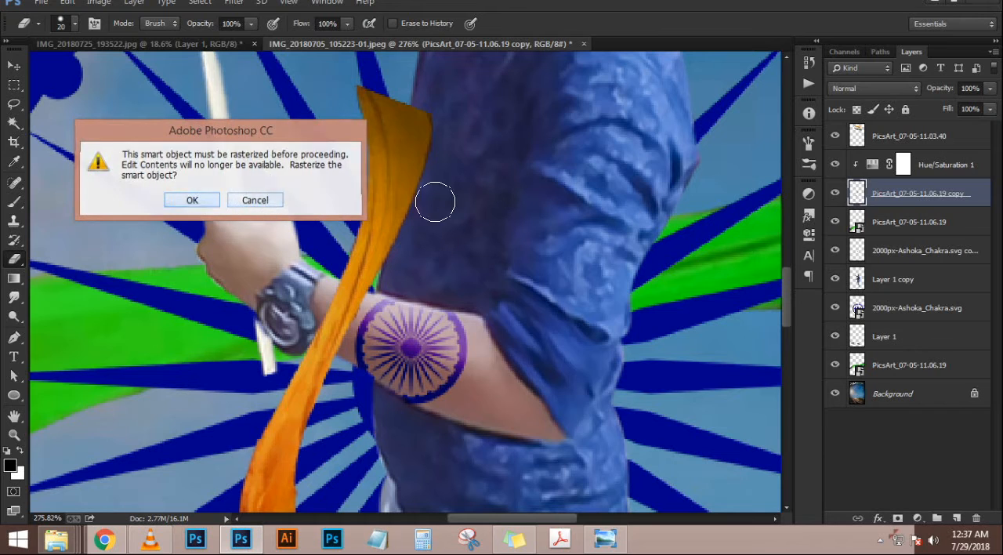
{"action": "mouse_move", "coordinate": [345, 115]}
{"action": "left_mouse_down"}
{"action": "mouse_move", "coordinate": [440, 126]}
{"action": "mouse_move", "coordinate": [272, 72]}
{"action": "mouse_move", "coordinate": [233, 94]}
{"action": "mouse_move", "coordinate": [544, 197]}
{"action": "mouse_move", "coordinate": [472, 154]}
{"action": "mouse_move", "coordinate": [390, 143]}
{"action": "mouse_move", "coordinate": [427, 198]}
{"action": "mouse_move", "coordinate": [493, 240]}
{"action": "mouse_move", "coordinate": [378, 202]}
{"action": "mouse_move", "coordinate": [349, 208]}
{"action": "mouse_move", "coordinate": [445, 277]}
{"action": "mouse_move", "coordinate": [405, 270]}
{"action": "mouse_move", "coordinate": [357, 242]}
{"action": "mouse_move", "coordinate": [341, 249]}
{"action": "mouse_move", "coordinate": [406, 281]}
{"action": "mouse_move", "coordinate": [337, 254]}
{"action": "mouse_move", "coordinate": [433, 299]}
{"action": "mouse_move", "coordinate": [358, 368]}
{"action": "mouse_move", "coordinate": [313, 384]}
{"action": "mouse_move", "coordinate": [358, 405]}
{"action": "mouse_move", "coordinate": [305, 360]}
{"action": "mouse_move", "coordinate": [312, 398]}
{"action": "mouse_move", "coordinate": [361, 453]}
{"action": "mouse_move", "coordinate": [323, 439]}
{"action": "mouse_move", "coordinate": [326, 461]}
{"action": "mouse_move", "coordinate": [200, 448]}
{"action": "left_mouse_up"}
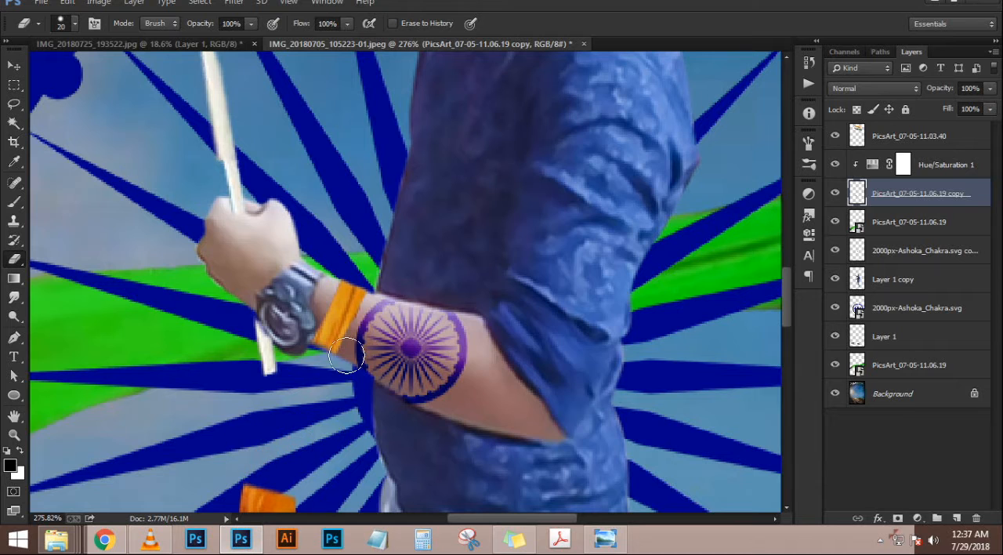
Try to erase the leftover piece of orange ribbon below the forearm
{"action": "scroll", "coordinate": [290, 466], "scroll_direction": "down", "scroll_amount": 4}
{"action": "left_click_drag", "start_coordinate": [391, 476], "coordinate": [348, 481]}
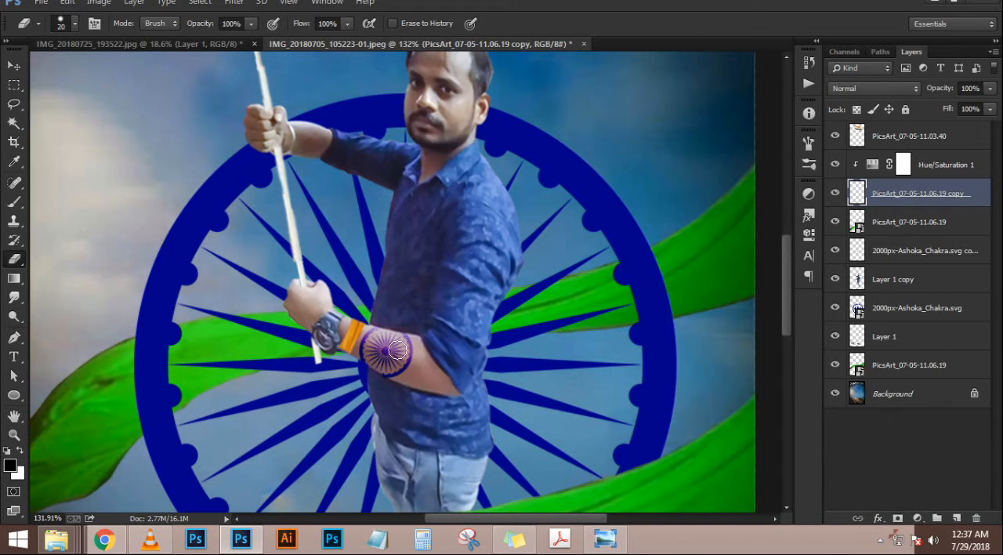
{"action": "scroll", "coordinate": [411, 346], "scroll_direction": "down", "scroll_amount": 5}
{"action": "scroll", "coordinate": [442, 341], "scroll_direction": "up", "scroll_amount": 6}
{"action": "key", "text": "ctrl+z"}
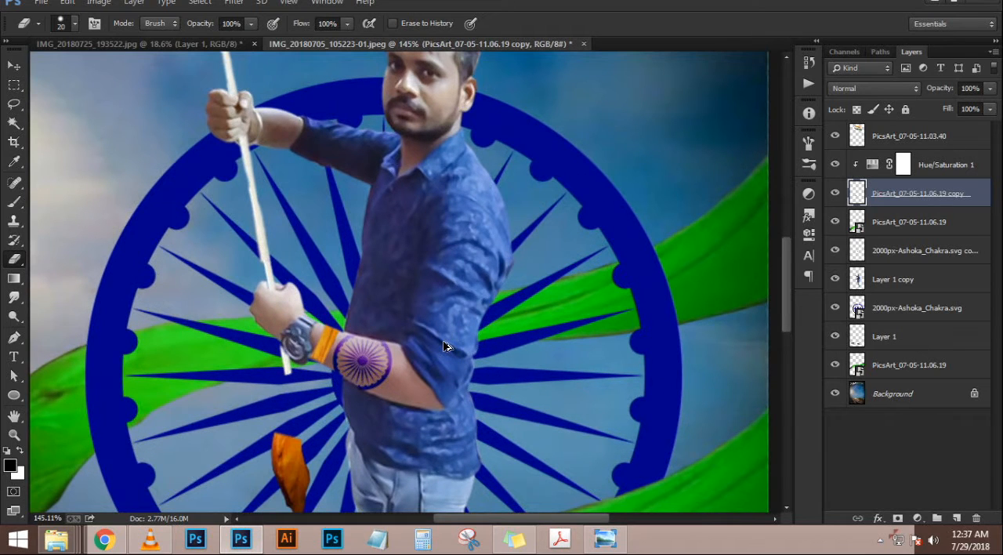
Delete the small ribbon copy layer and undo the deletion
{"action": "key", "text": "Delete"}
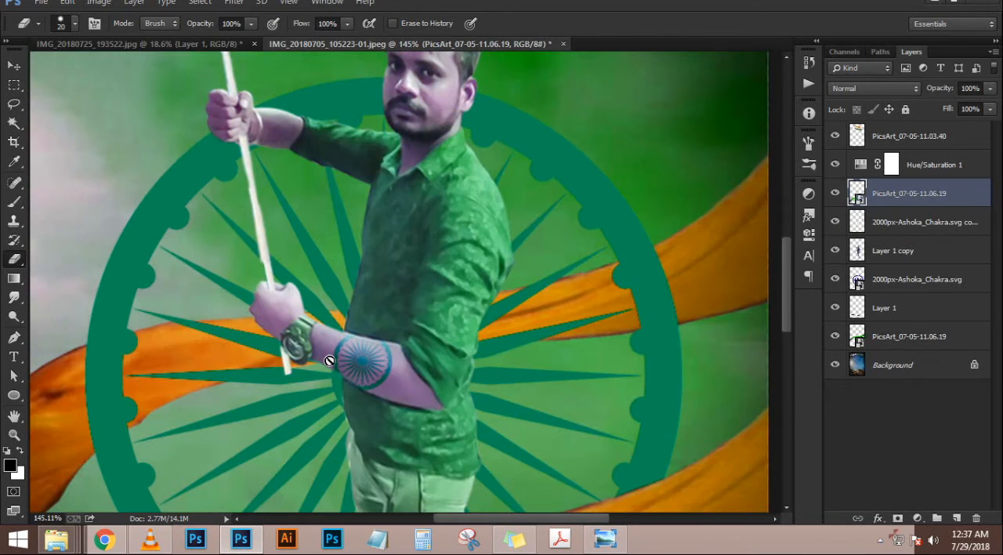
{"action": "key", "text": "ctrl+z"}
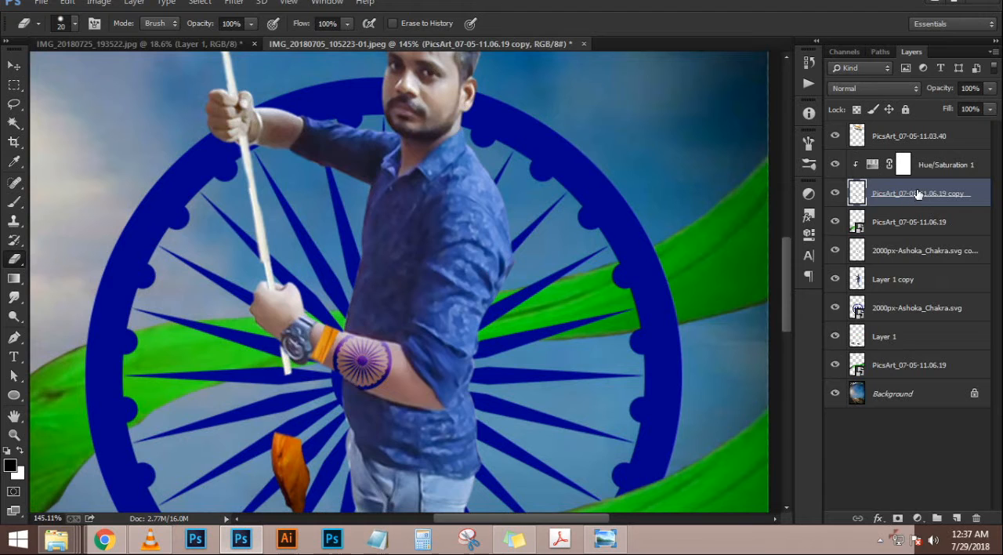
{"action": "scroll", "coordinate": [517, 267], "scroll_direction": "down", "scroll_amount": 5}
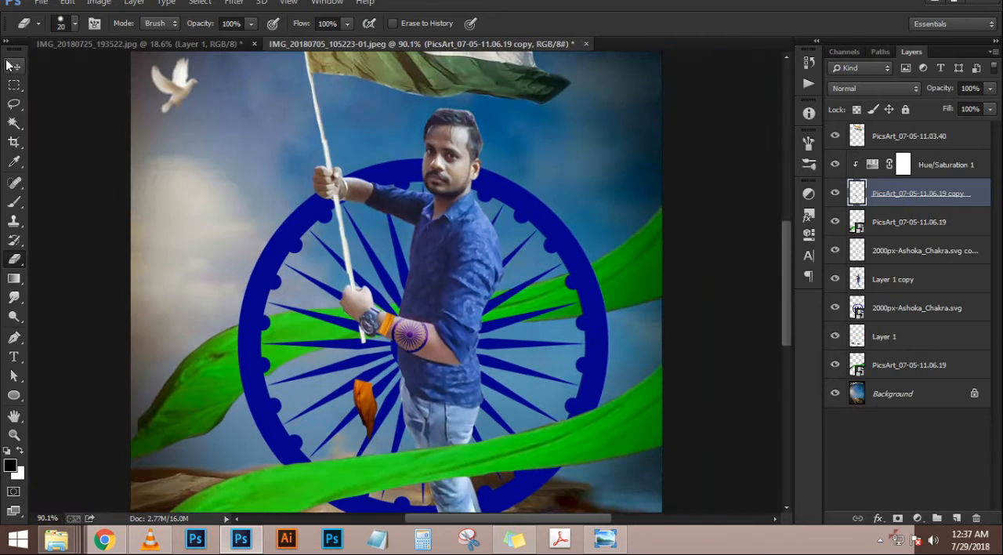
Delete the small ribbon copy layer and clip the Hue/Saturation 1 adjustment to the upper PicsArt_07-05-11.06.19 ribbon layer
{"action": "left_click", "coordinate": [12, 65]}
{"action": "key", "text": "Delete"}
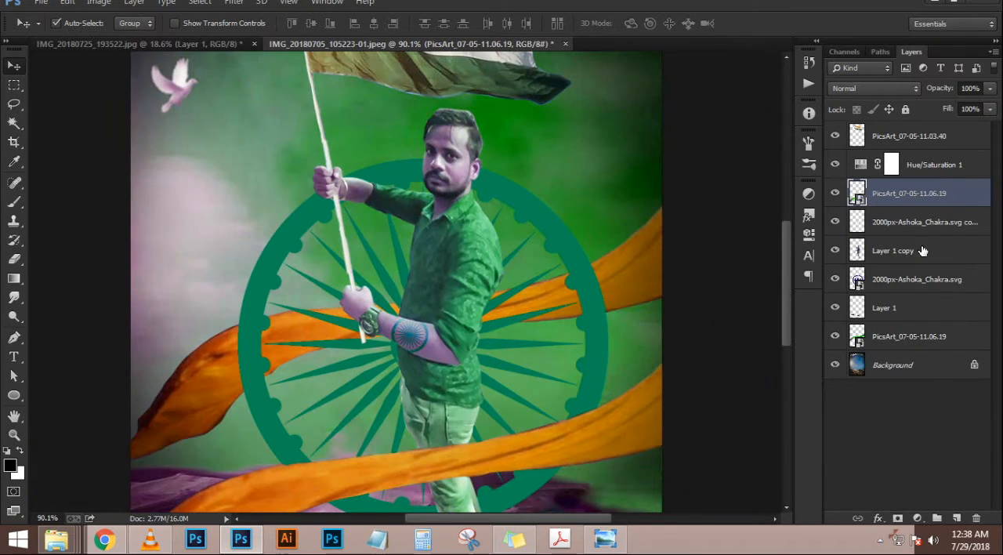
{"action": "left_click", "coordinate": [932, 164]}
{"action": "key", "text": "ctrl+alt+g"}
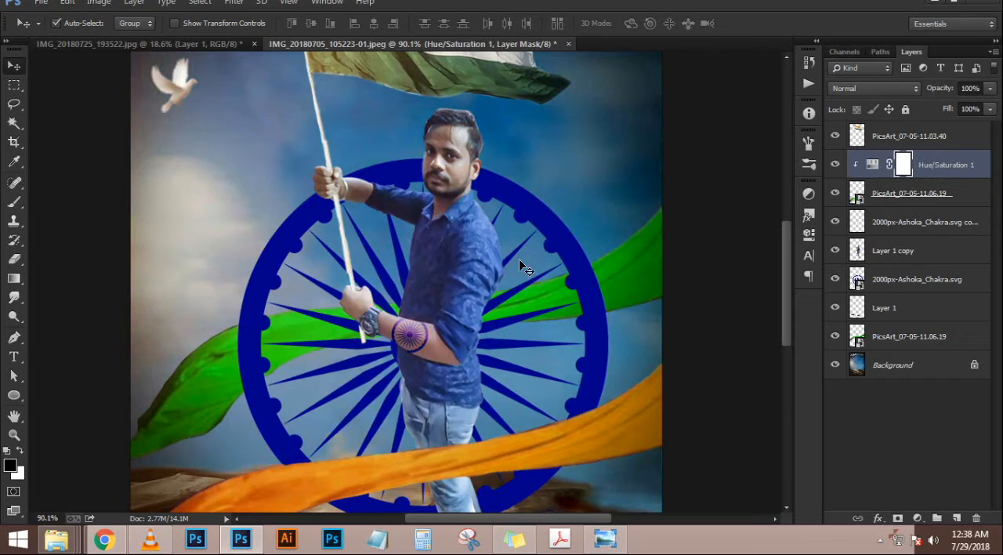
{"action": "scroll", "coordinate": [521, 260], "scroll_direction": "down", "scroll_amount": 5}
{"action": "scroll", "coordinate": [537, 265], "scroll_direction": "up", "scroll_amount": 12}
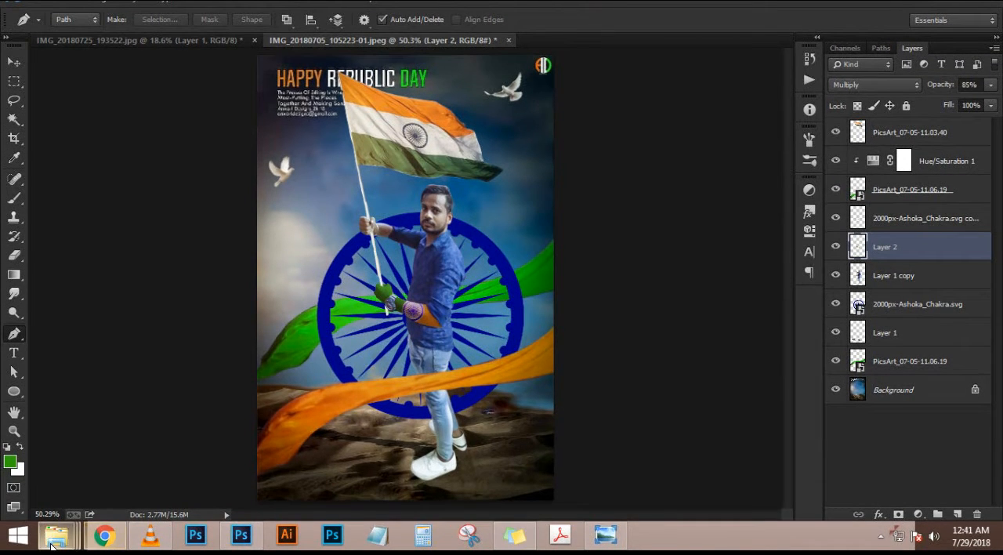
Place the orange light flare image "picsart choice" from the "happy indpendes day" folder into the composite
{"action": "mouse_move", "coordinate": [56, 535]}
{"action": "mouse_move", "coordinate": [452, 442]}
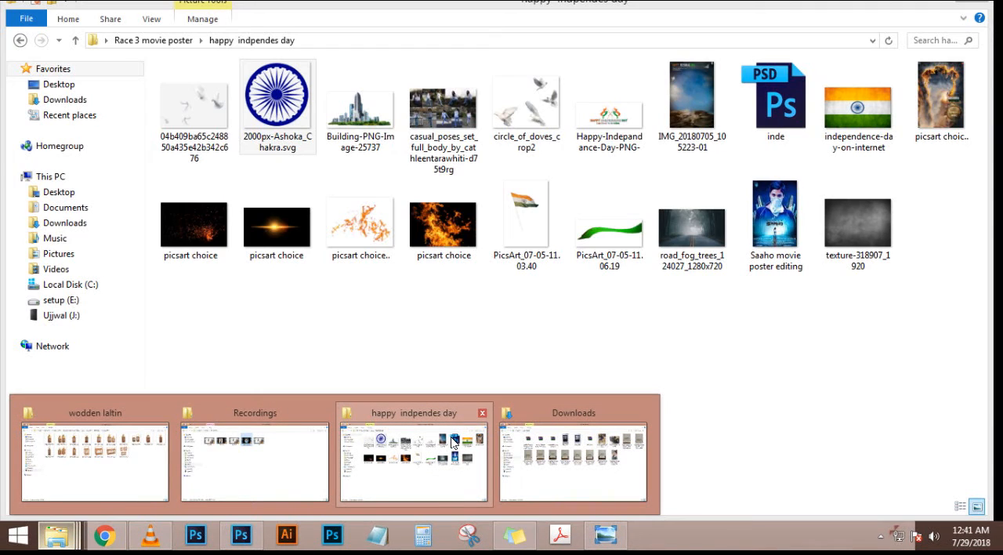
{"action": "left_click", "coordinate": [452, 441]}
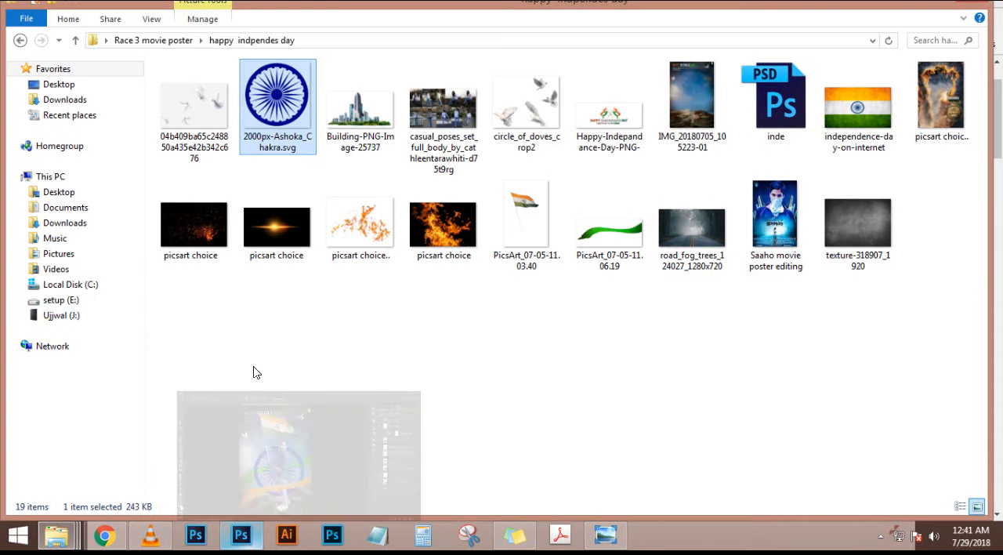
{"action": "mouse_move", "coordinate": [210, 261]}
{"action": "left_mouse_down"}
{"action": "mouse_move", "coordinate": [246, 435]}
{"action": "mouse_move", "coordinate": [211, 243]}
{"action": "left_mouse_up"}
{"action": "left_click_drag", "start_coordinate": [270, 228], "coordinate": [429, 260]}
{"action": "key", "text": "Return"}
{"action": "key", "text": "p"}
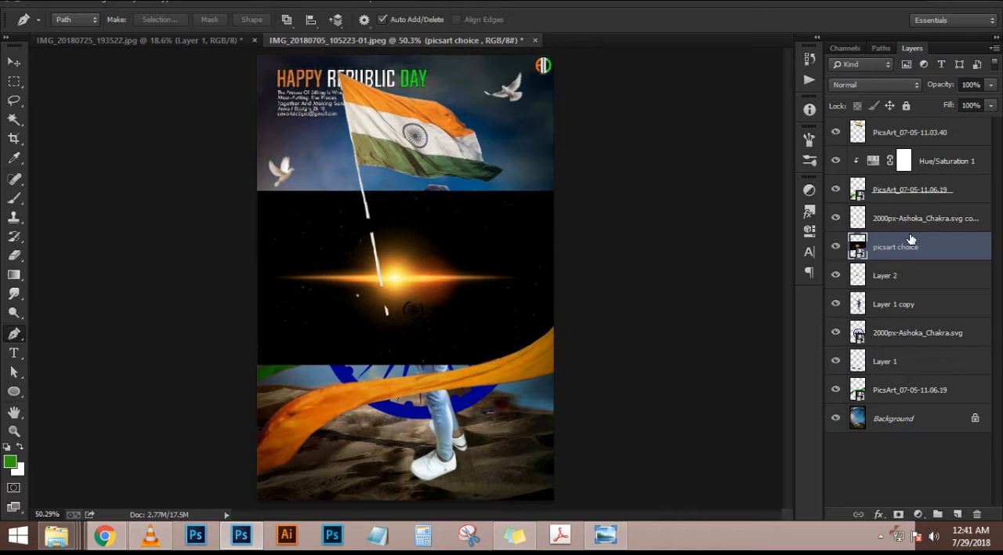
Move the light flare layer to the top of the layer stack and set its blend mode to Screen
{"action": "left_click_drag", "start_coordinate": [910, 239], "coordinate": [907, 125]}
{"action": "left_click", "coordinate": [873, 84]}
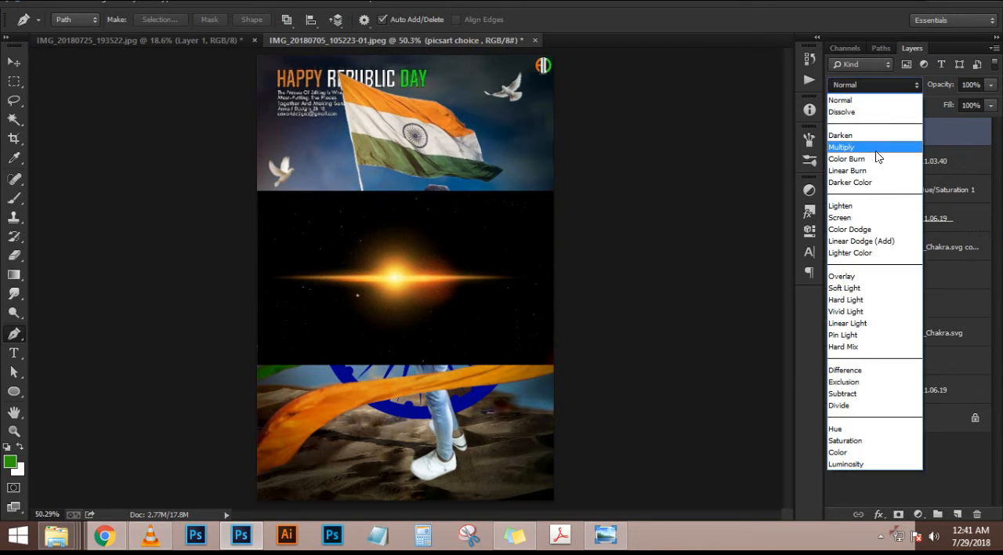
{"action": "left_click", "coordinate": [873, 172]}
{"action": "key", "text": "Down"}
{"action": "key", "text": "Down"}
{"action": "key", "text": "Down"}
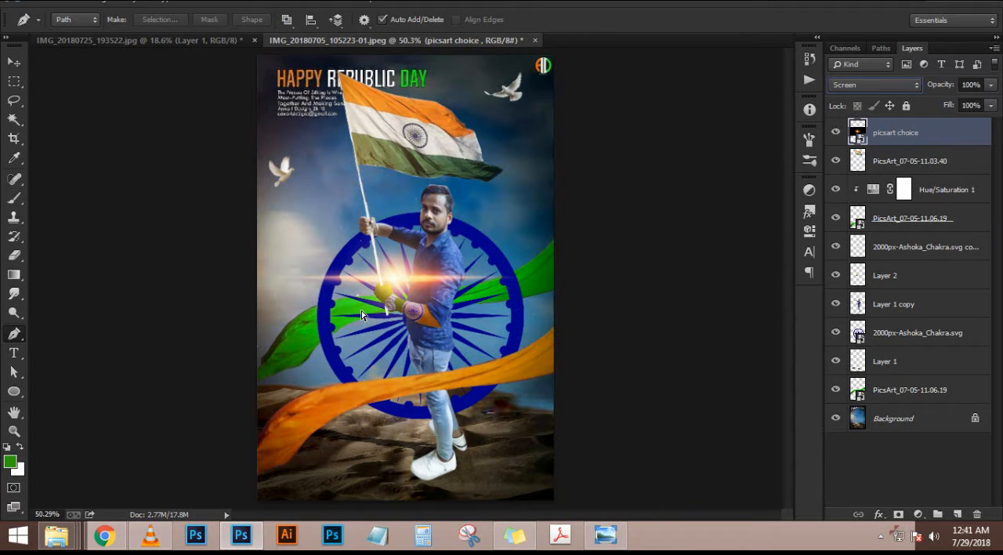
Scale the light flare to about 104%, rotate it to about -24.5°, and position its glow at the poster's upper-left corner
{"action": "key", "text": "ctrl+r"}
{"action": "key", "text": "ctrl+r"}
{"action": "key", "text": "ctrl+t"}
{"action": "left_click_drag", "start_coordinate": [604, 335], "coordinate": [673, 315]}
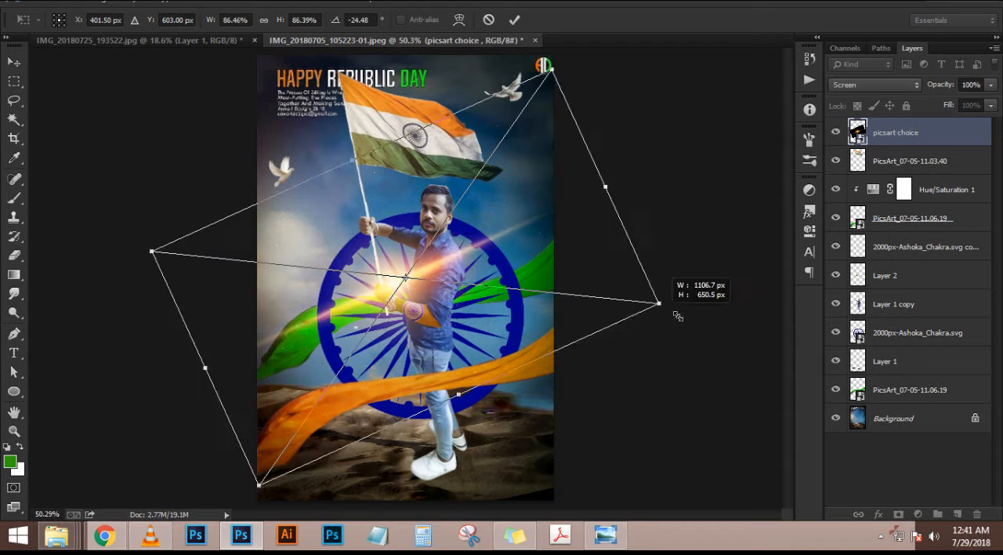
{"action": "left_click_drag", "start_coordinate": [474, 283], "coordinate": [530, 455]}
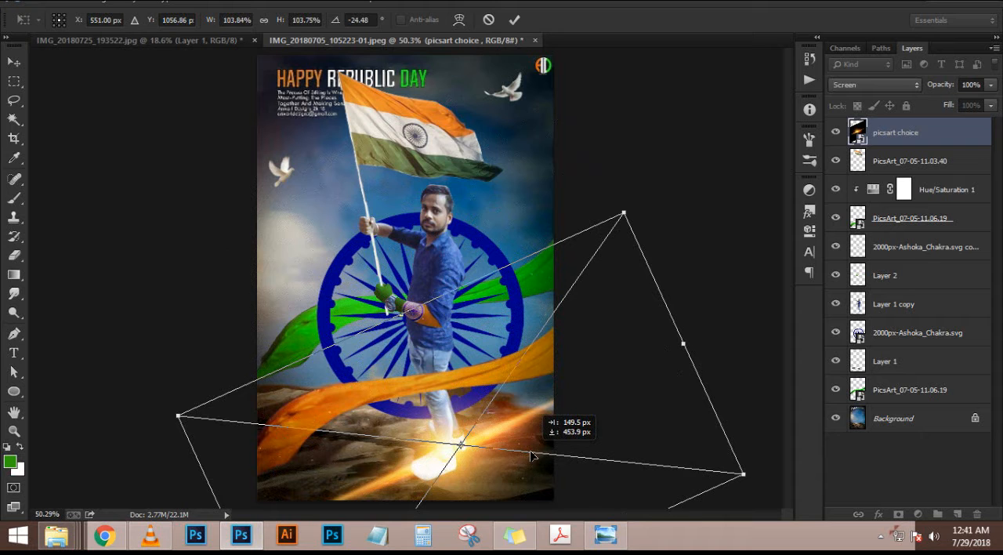
{"action": "left_click_drag", "start_coordinate": [531, 443], "coordinate": [341, 53]}
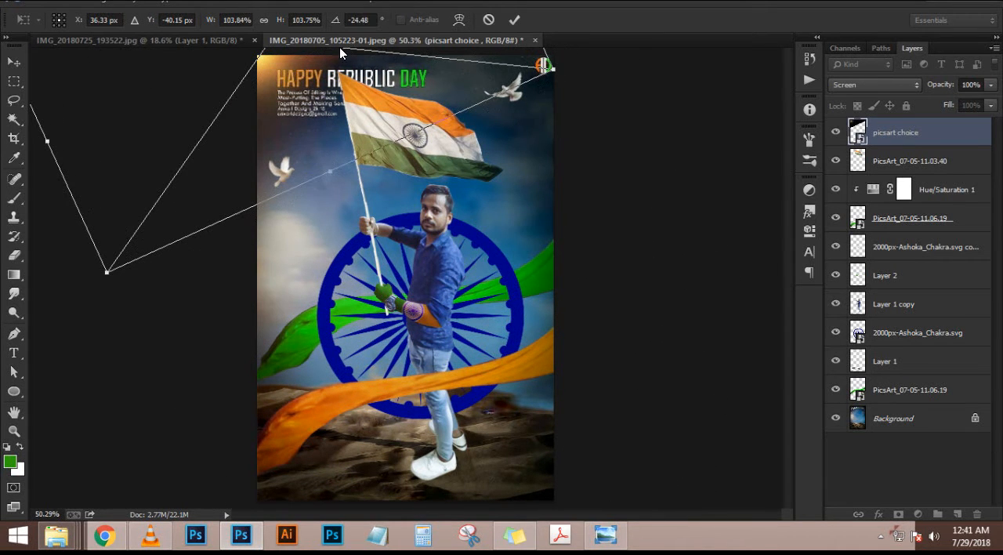
{"action": "left_click_drag", "start_coordinate": [330, 116], "coordinate": [340, 134]}
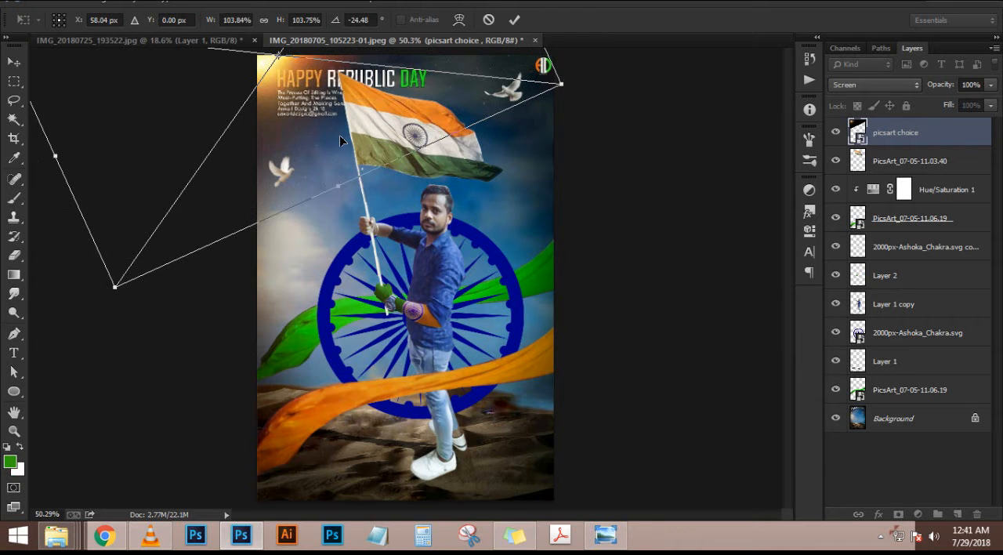
{"action": "key", "text": "Return"}
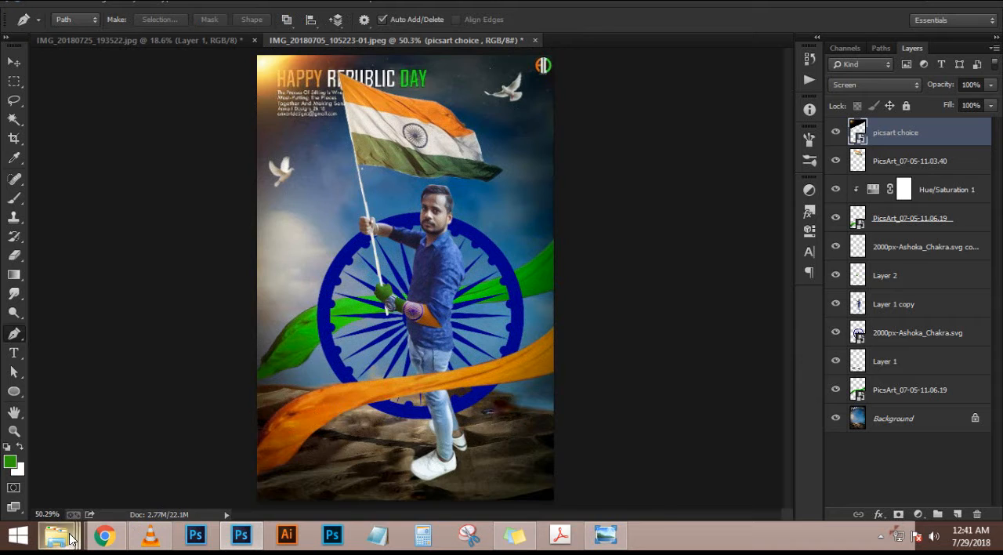
Place the movie credits image "Android Editography Search It On YouTube For More3" from the "Race 3 movie poster" folder into the composite
{"action": "mouse_move", "coordinate": [56, 535]}
{"action": "left_click", "coordinate": [385, 427]}
{"action": "left_click", "coordinate": [21, 40]}
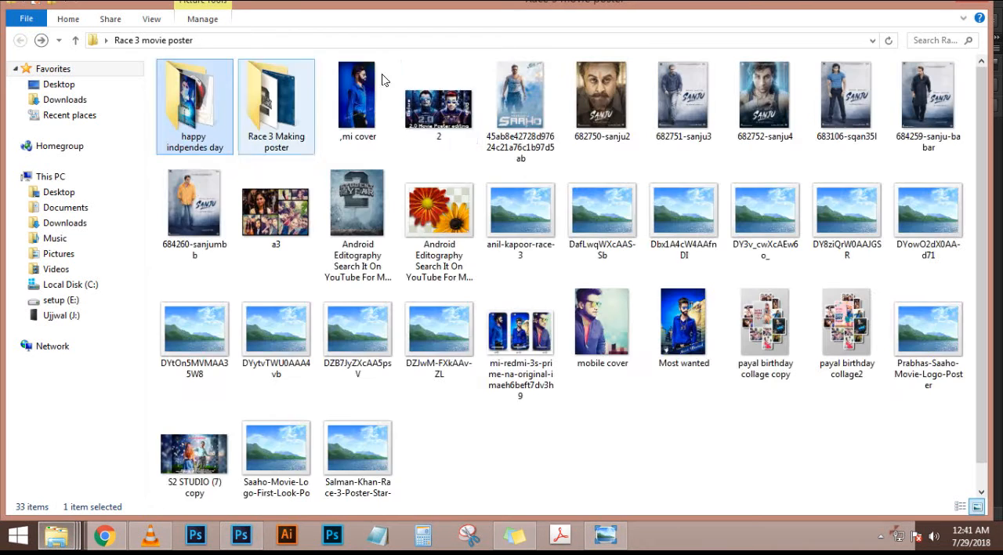
{"action": "left_click_drag", "start_coordinate": [431, 219], "coordinate": [378, 324]}
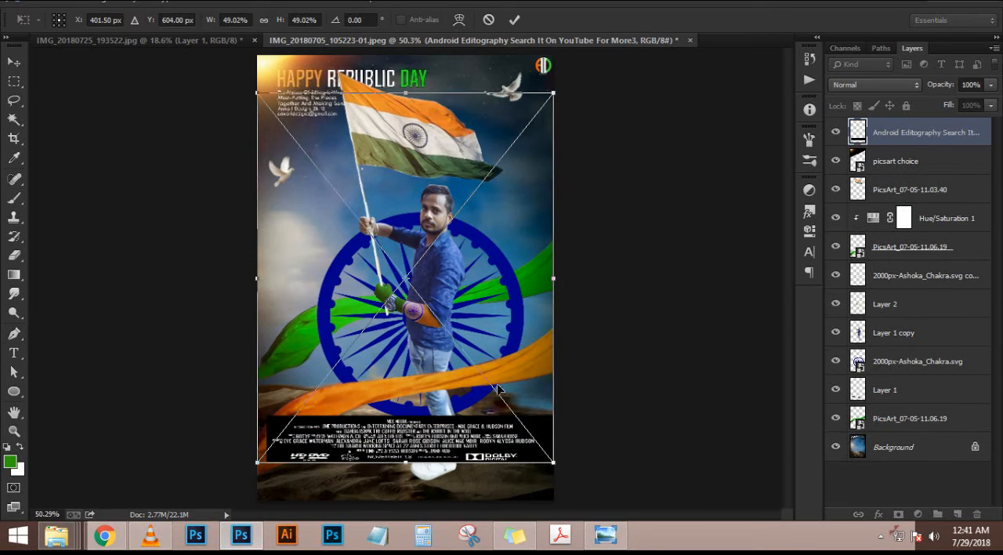
Enlarge the credits image to span the poster's width and align its text block with the poster's bottom edge
{"action": "left_click_drag", "start_coordinate": [551, 477], "coordinate": [588, 505]}
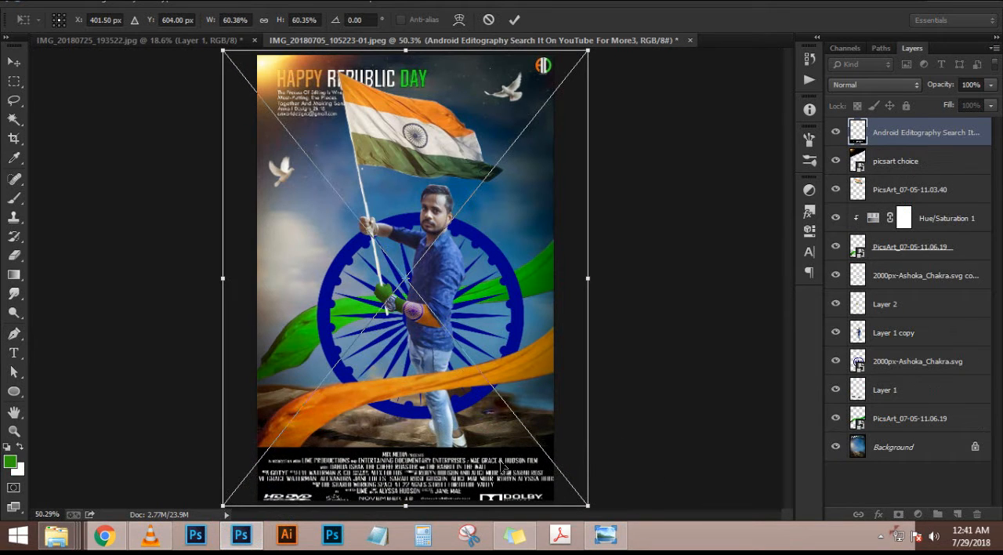
{"action": "left_click_drag", "start_coordinate": [484, 463], "coordinate": [474, 456]}
{"action": "left_click_drag", "start_coordinate": [578, 504], "coordinate": [569, 493]}
{"action": "left_click_drag", "start_coordinate": [509, 472], "coordinate": [522, 482]}
{"action": "key", "text": "Return"}
{"action": "scroll", "coordinate": [403, 411], "scroll_direction": "down", "scroll_amount": 4}
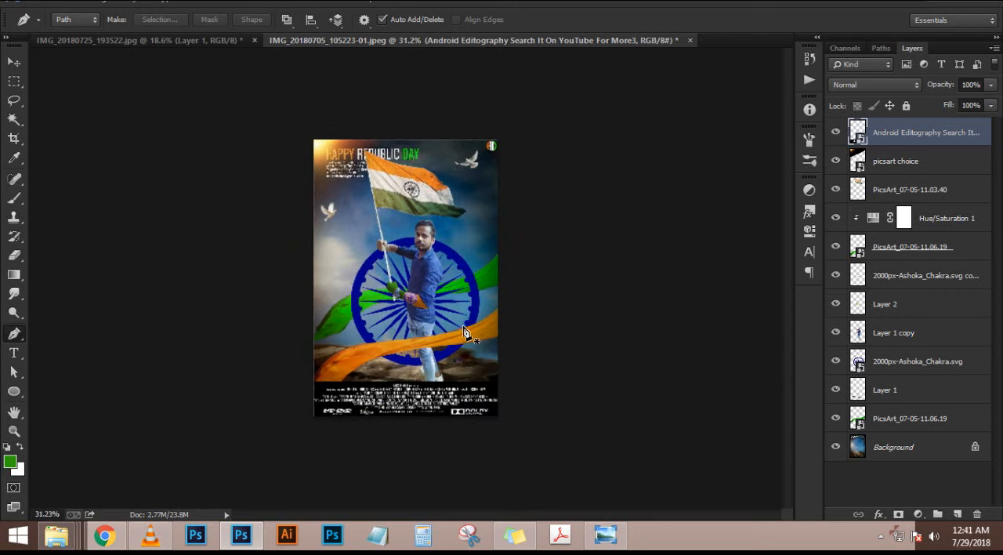
{"action": "scroll", "coordinate": [403, 411], "scroll_direction": "up", "scroll_amount": 3}
Set the credits layer's blend mode to Screen and check the result over the whole poster
{"action": "left_click", "coordinate": [13, 62]}
{"action": "scroll", "coordinate": [341, 162], "scroll_direction": "down", "scroll_amount": 2}
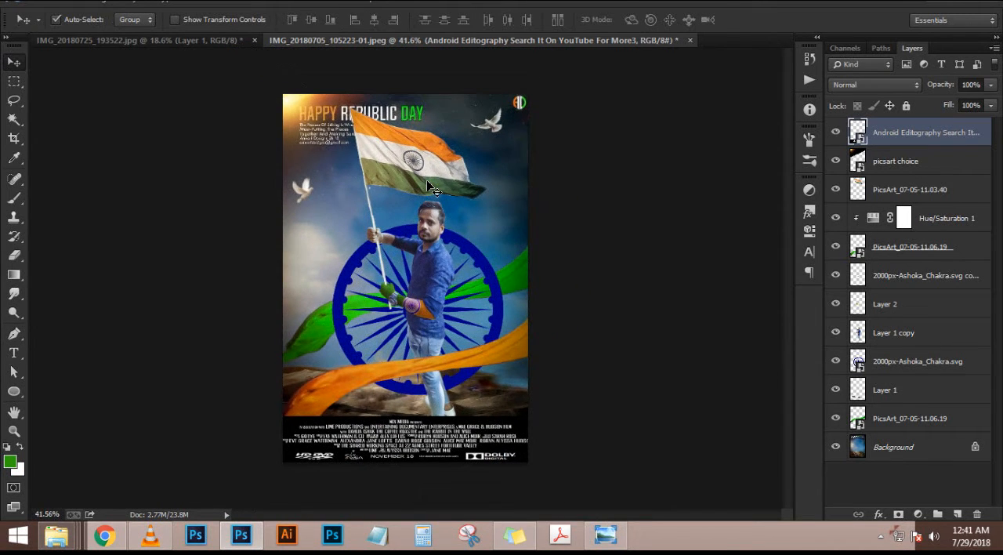
{"action": "scroll", "coordinate": [760, 165], "scroll_direction": "up", "scroll_amount": 1}
{"action": "left_click", "coordinate": [886, 83]}
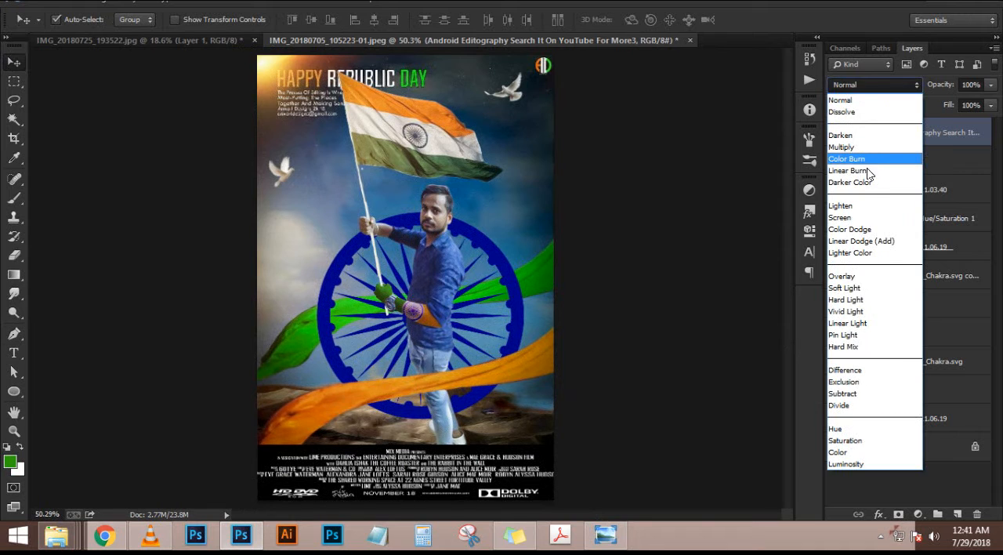
{"action": "left_click", "coordinate": [863, 222]}
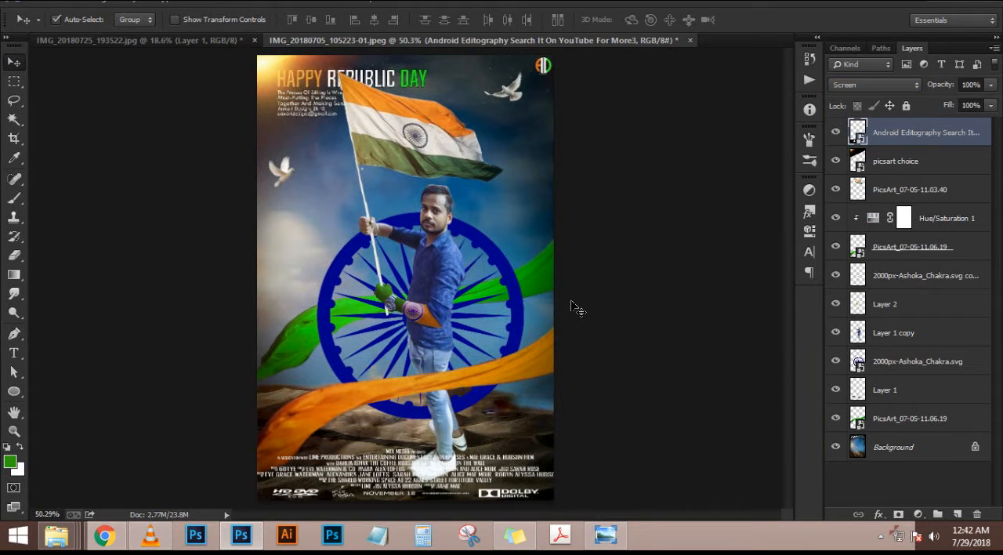
{"action": "scroll", "coordinate": [575, 307], "scroll_direction": "down", "scroll_amount": 3}
{"action": "scroll", "coordinate": [416, 188], "scroll_direction": "up", "scroll_amount": 4}
{"action": "scroll", "coordinate": [416, 188], "scroll_direction": "down", "scroll_amount": 3}
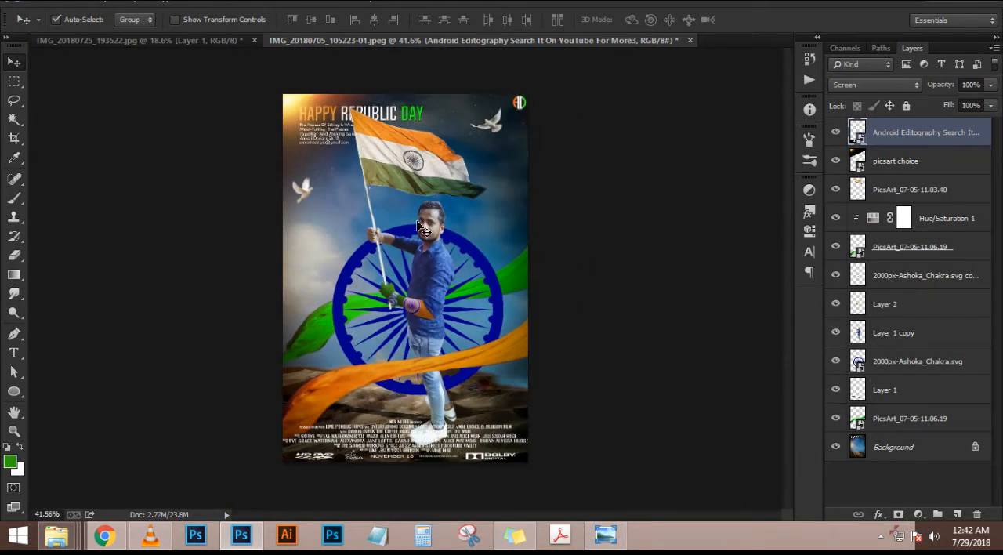
{"action": "scroll", "coordinate": [416, 227], "scroll_direction": "up", "scroll_amount": 3}
{"action": "scroll", "coordinate": [414, 260], "scroll_direction": "down", "scroll_amount": 2}
{"action": "scroll", "coordinate": [414, 260], "scroll_direction": "up", "scroll_amount": 2}
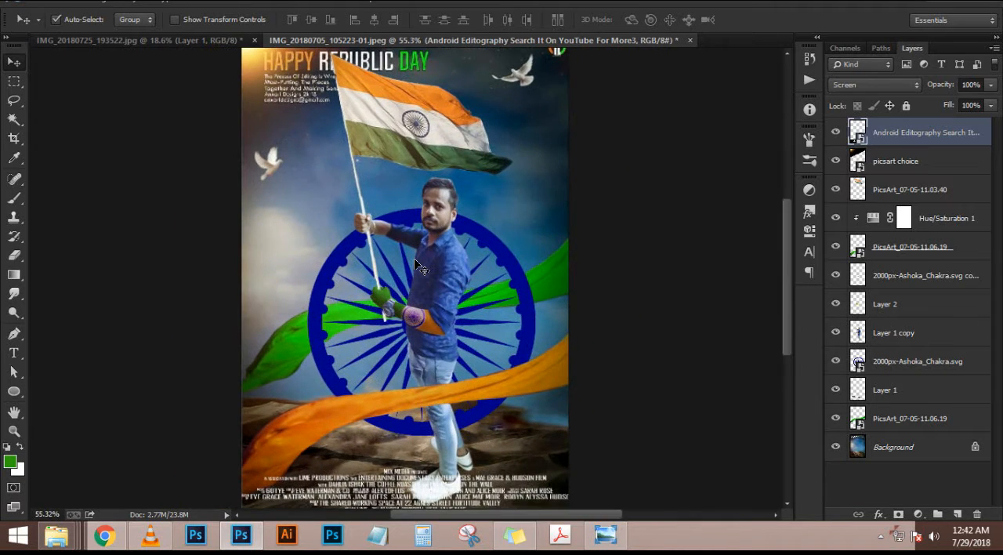
{"action": "scroll", "coordinate": [414, 258], "scroll_direction": "down", "scroll_amount": 1}
Add a Color Lookup adjustment above all layers, compare several 3DLUT files, and choose Crisp_Warm.look
{"action": "left_click", "coordinate": [917, 514]}
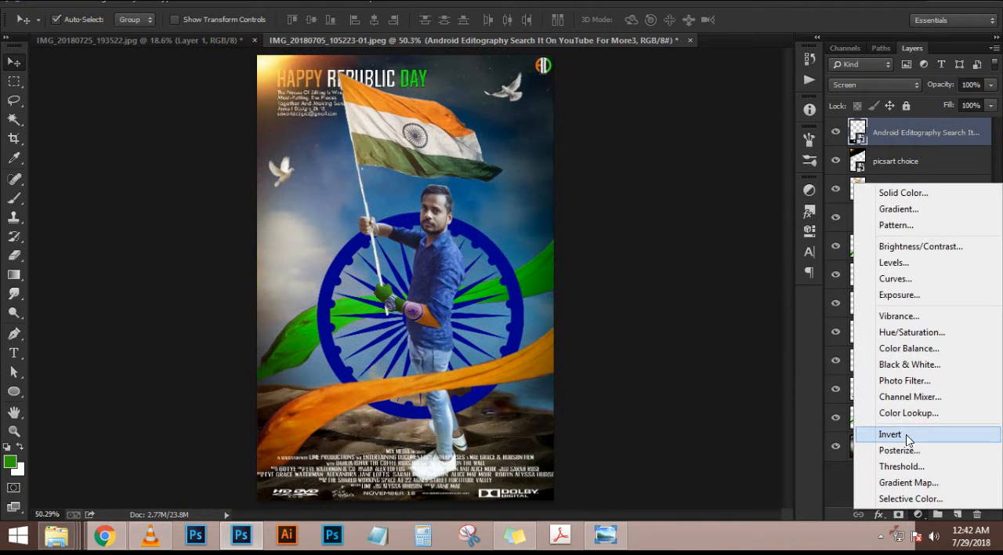
{"action": "left_click", "coordinate": [908, 409]}
{"action": "left_click", "coordinate": [722, 223]}
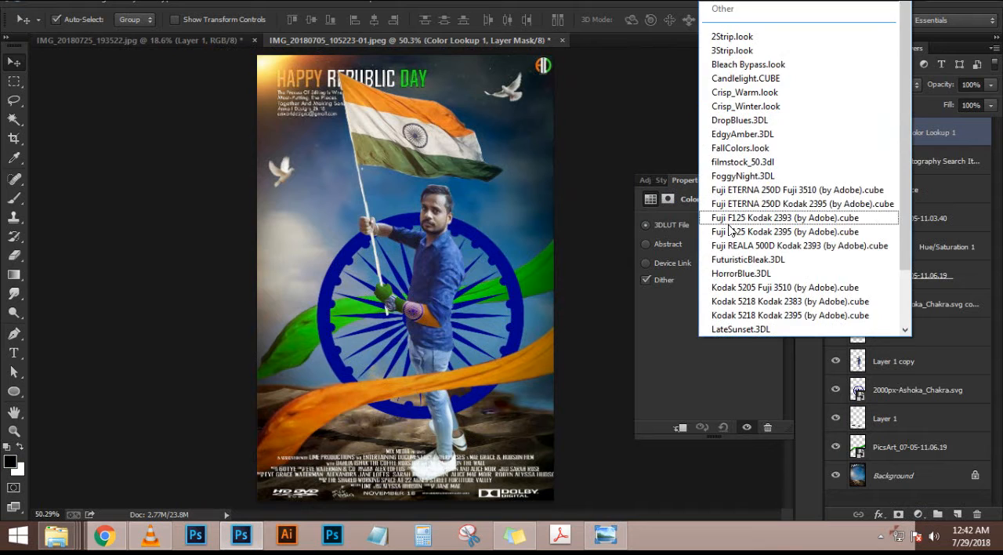
{"action": "left_click", "coordinate": [730, 41]}
{"action": "key", "text": "Down"}
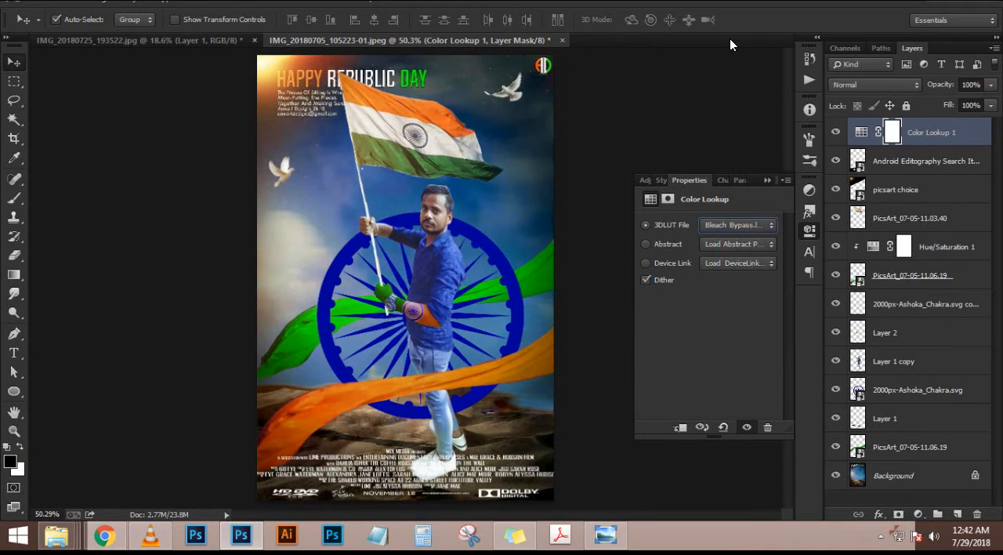
{"action": "key", "text": "Down"}
{"action": "key", "text": "Up"}
{"action": "key", "text": "Down"}
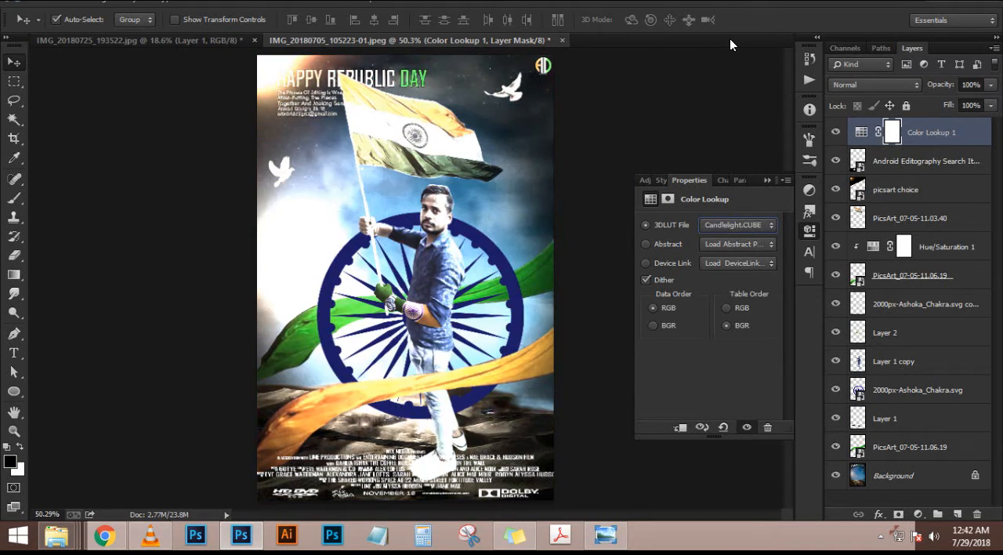
{"action": "key", "text": "Down"}
{"action": "key", "text": "Down"}
{"action": "key", "text": "Down"}
{"action": "key", "text": "Up"}
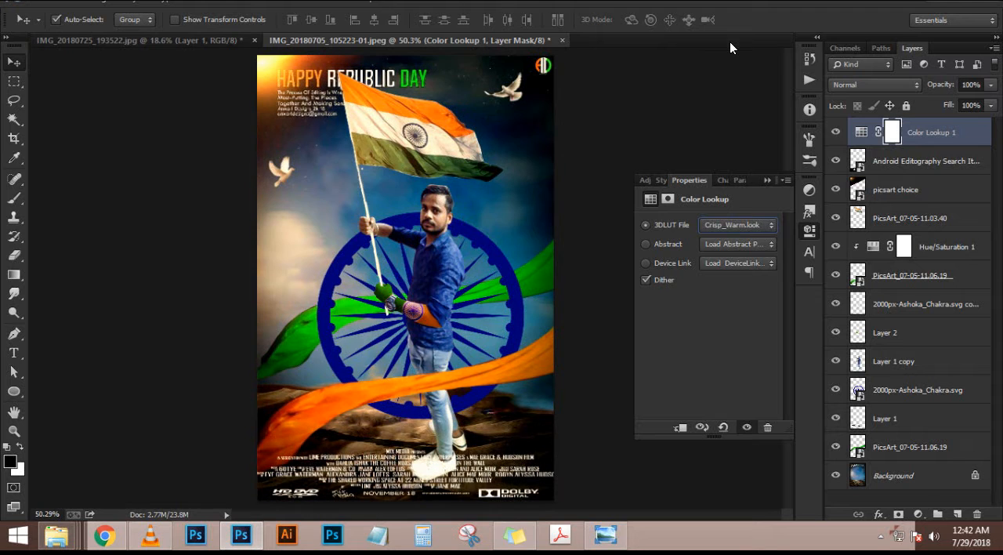
{"action": "left_click", "coordinate": [768, 180]}
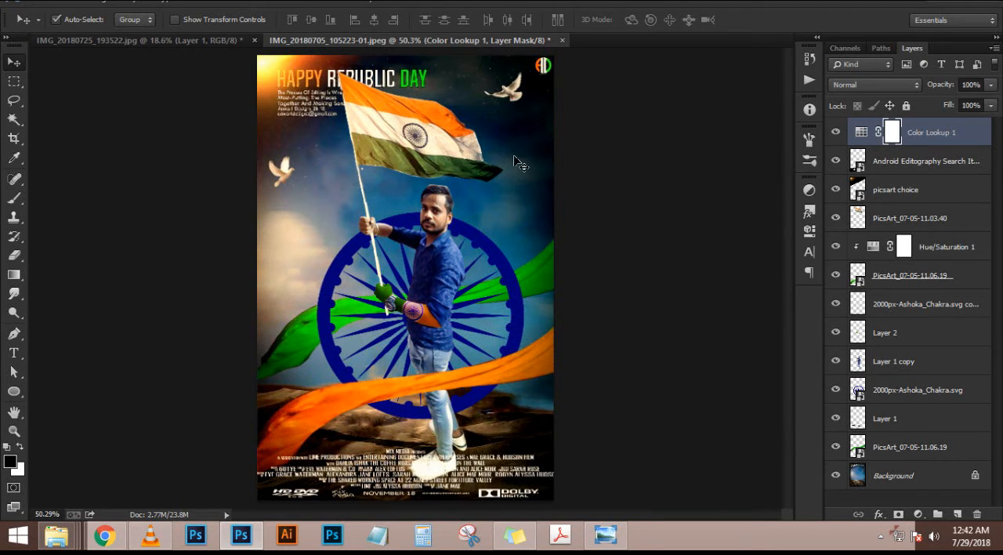
{"action": "scroll", "coordinate": [399, 231], "scroll_direction": "down", "scroll_amount": 6}
{"action": "scroll", "coordinate": [396, 229], "scroll_direction": "up", "scroll_amount": 6}
Add a Color Balance adjustment with midtones at red +30, green +6 and blue +46, leaving Preserve Luminosity off
{"action": "left_click", "coordinate": [918, 514]}
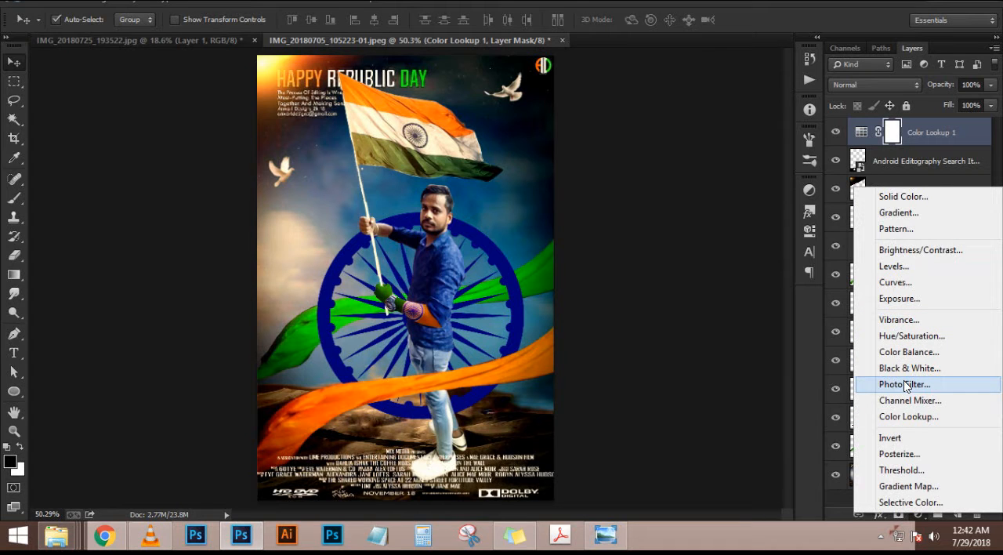
{"action": "left_click", "coordinate": [908, 352]}
{"action": "left_click_drag", "start_coordinate": [691, 259], "coordinate": [710, 312]}
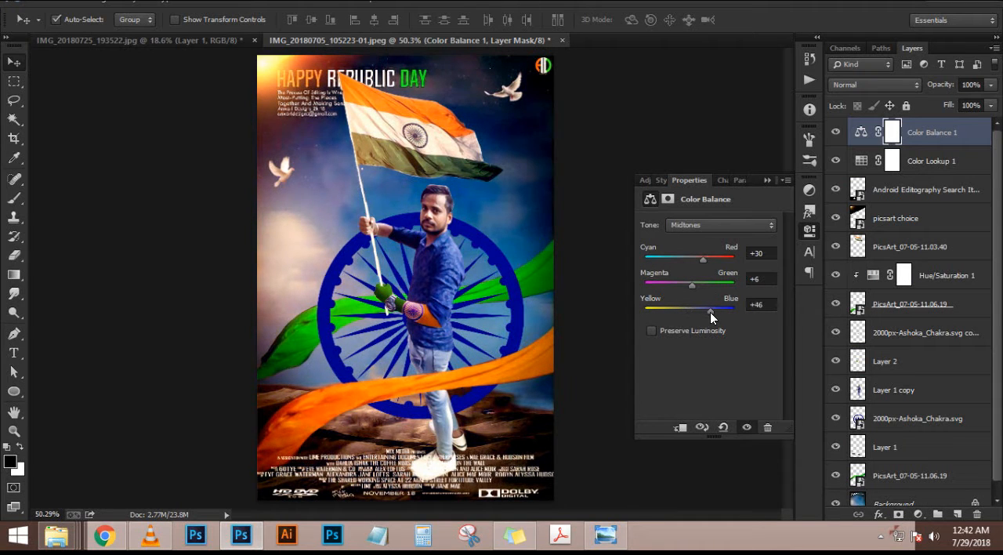
{"action": "left_click", "coordinate": [768, 178]}
{"action": "scroll", "coordinate": [444, 228], "scroll_direction": "up", "scroll_amount": 6}
{"action": "scroll", "coordinate": [445, 228], "scroll_direction": "down", "scroll_amount": 7}
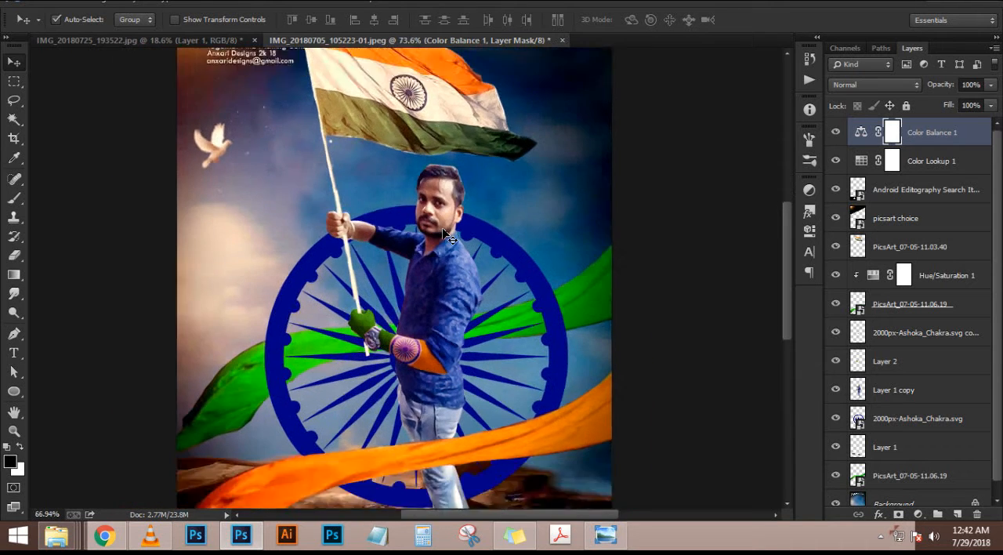
{"action": "scroll", "coordinate": [444, 228], "scroll_direction": "up", "scroll_amount": 1}
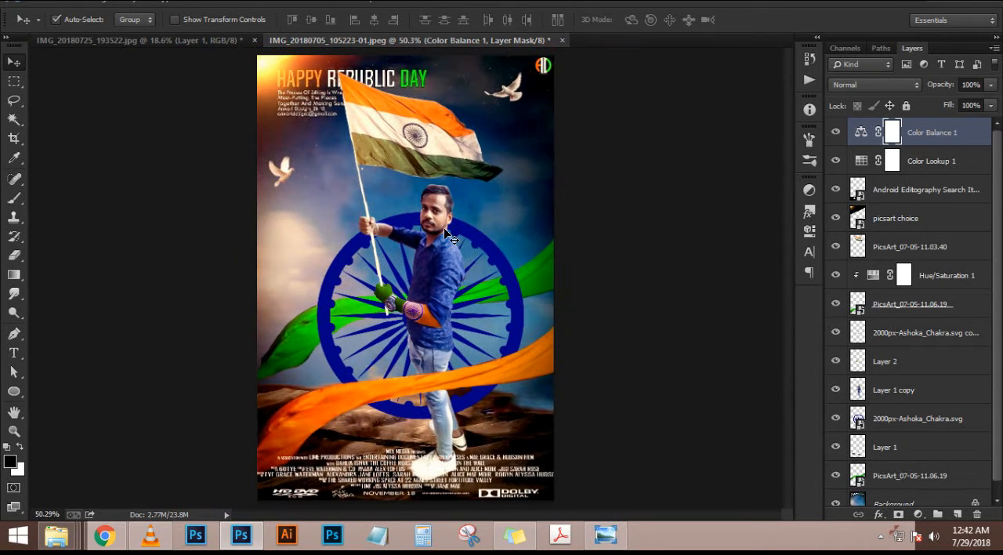
Add a Levels adjustment above all layers with the RGB black input at 38 and the midtone at 1.09
{"action": "left_click", "coordinate": [918, 514]}
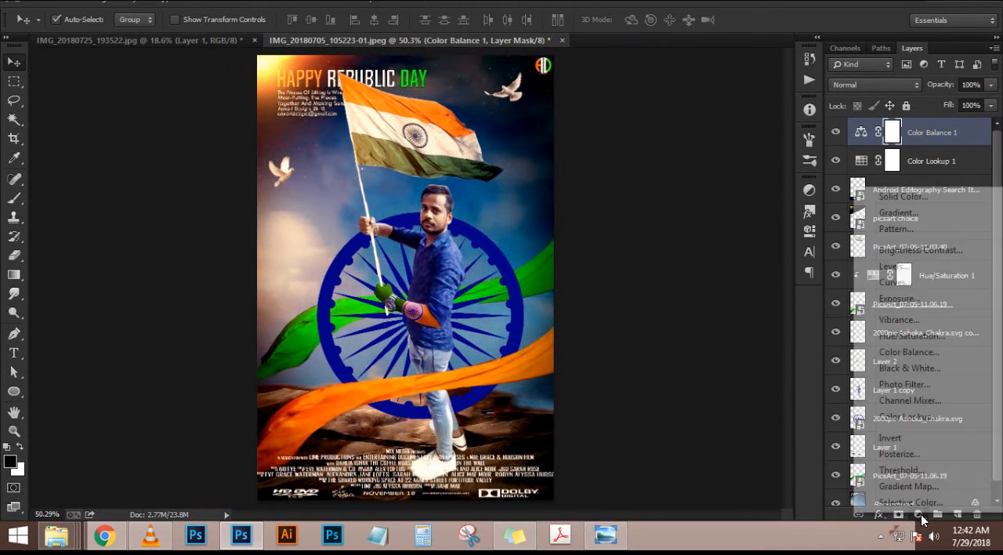
{"action": "left_click", "coordinate": [922, 267]}
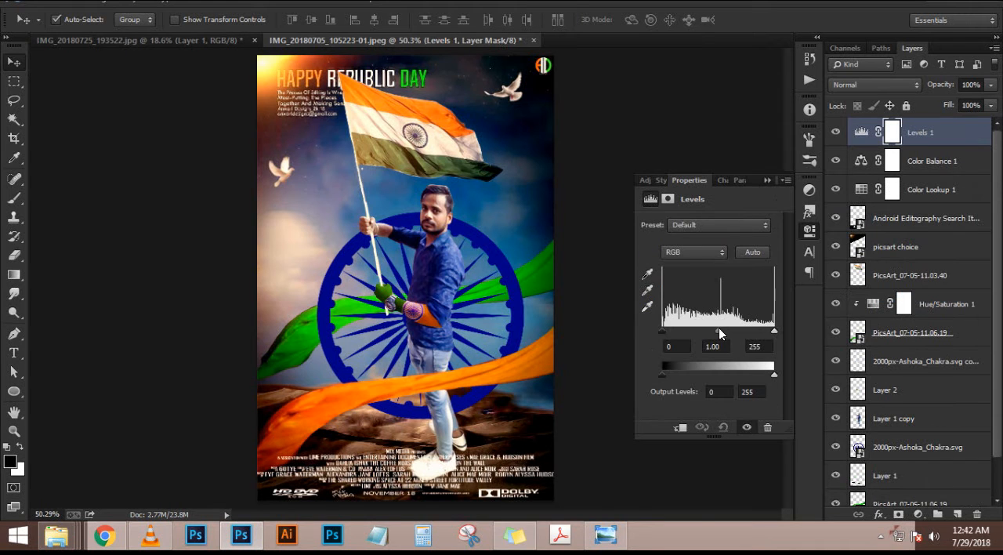
{"action": "left_click_drag", "start_coordinate": [719, 328], "coordinate": [677, 330]}
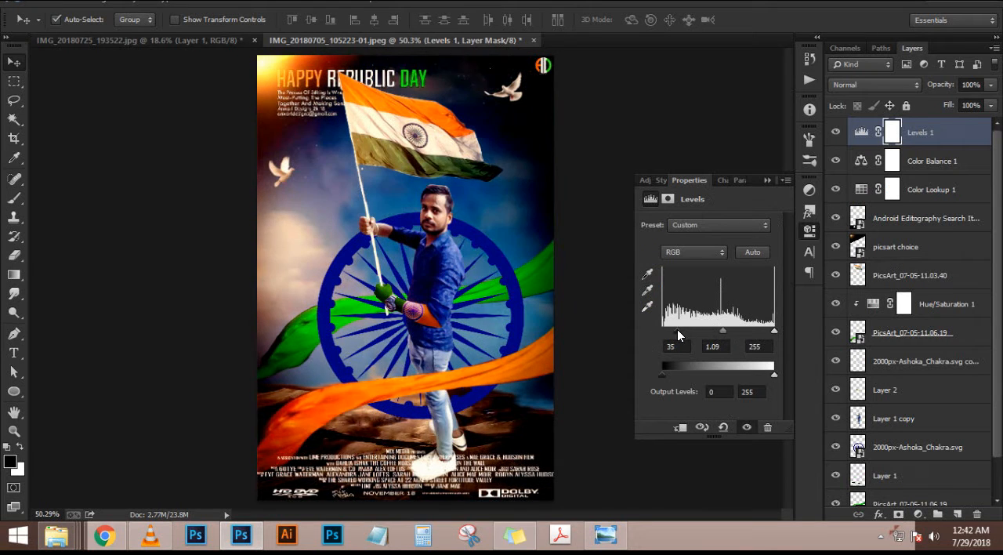
{"action": "left_click", "coordinate": [767, 180]}
{"action": "left_click", "coordinate": [488, 249]}
{"action": "key", "text": "Delete"}
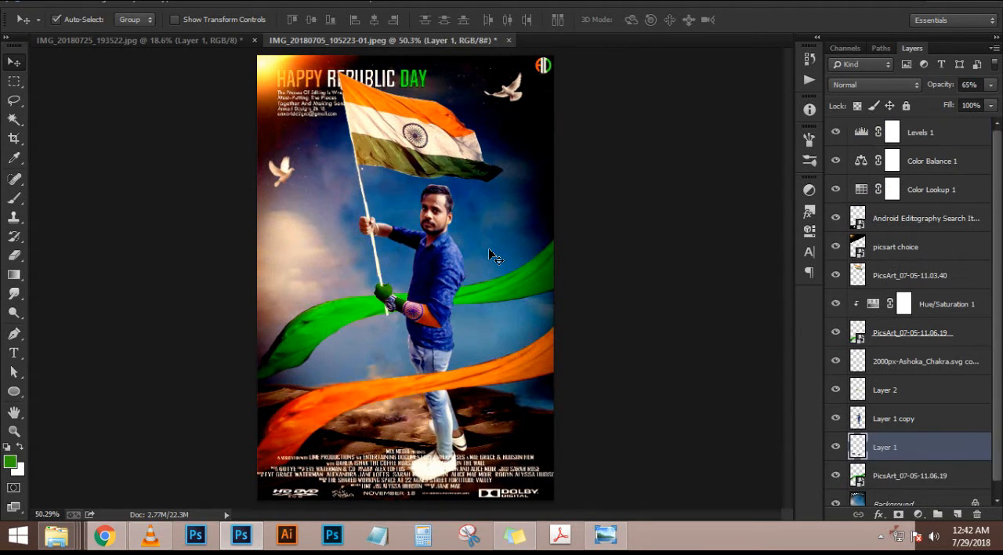
{"action": "left_click", "coordinate": [899, 140]}
{"action": "key", "text": "Delete"}
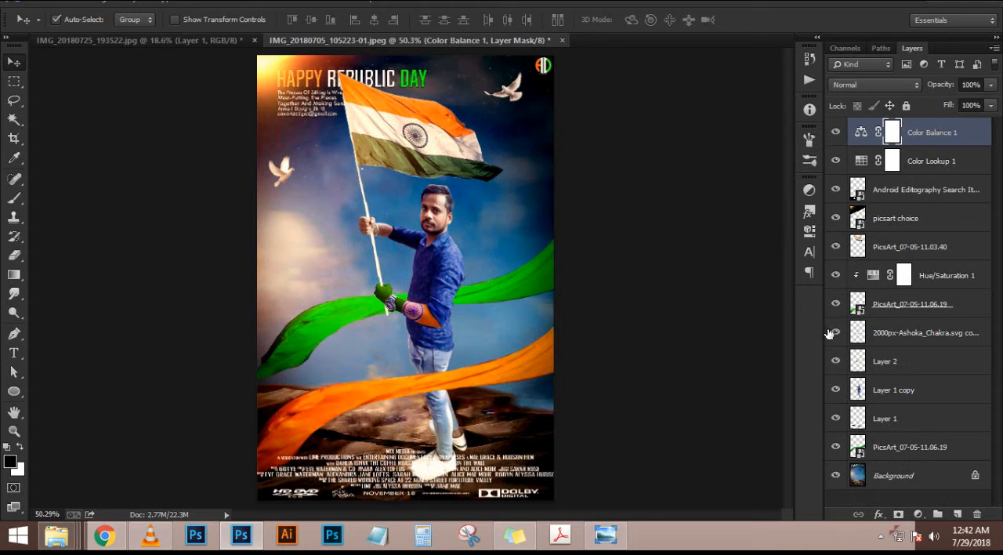
{"action": "scroll", "coordinate": [870, 353], "scroll_direction": "down", "scroll_amount": 5}
{"action": "scroll", "coordinate": [877, 347], "scroll_direction": "up", "scroll_amount": 5}
{"action": "scroll", "coordinate": [878, 347], "scroll_direction": "down", "scroll_amount": 1}
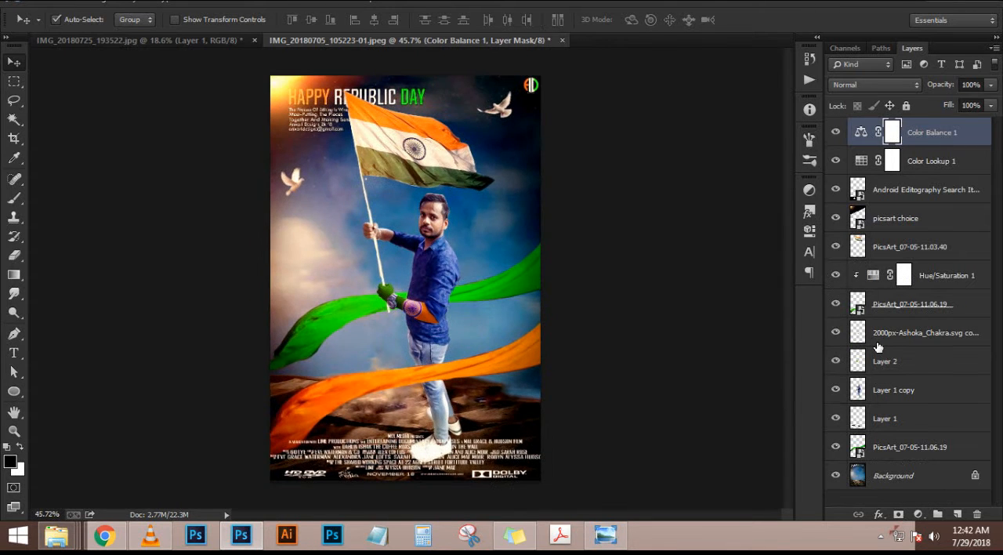
{"action": "scroll", "coordinate": [878, 347], "scroll_direction": "up", "scroll_amount": 1}
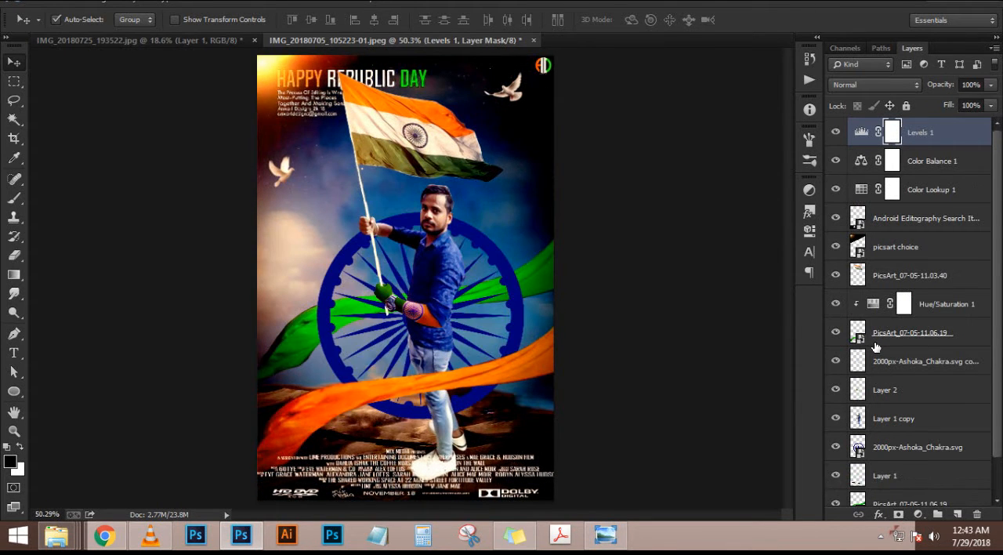
Delete the Levels adjustment and stamp all visible layers into a new layer at the top of the stack
{"action": "key", "text": "Delete"}
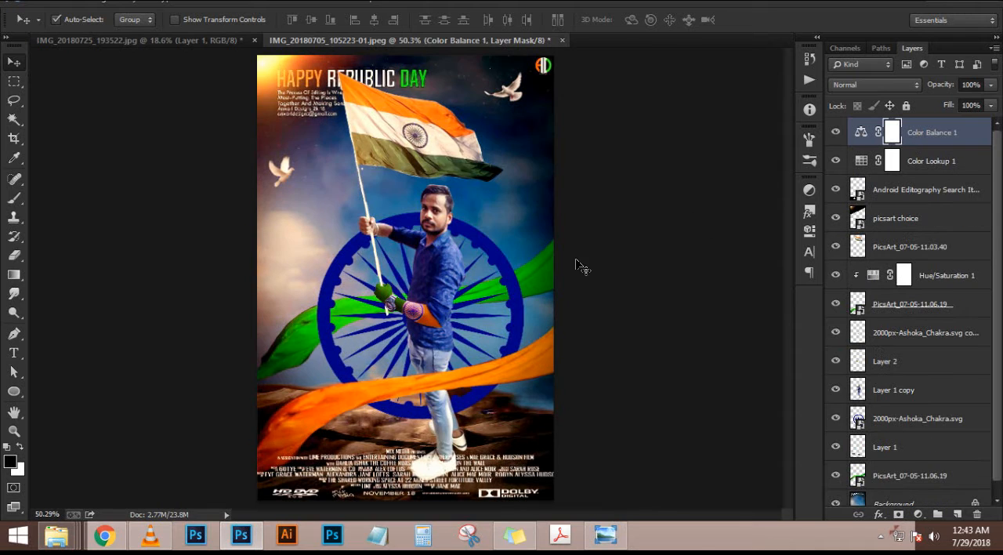
{"action": "left_click", "coordinate": [901, 417]}
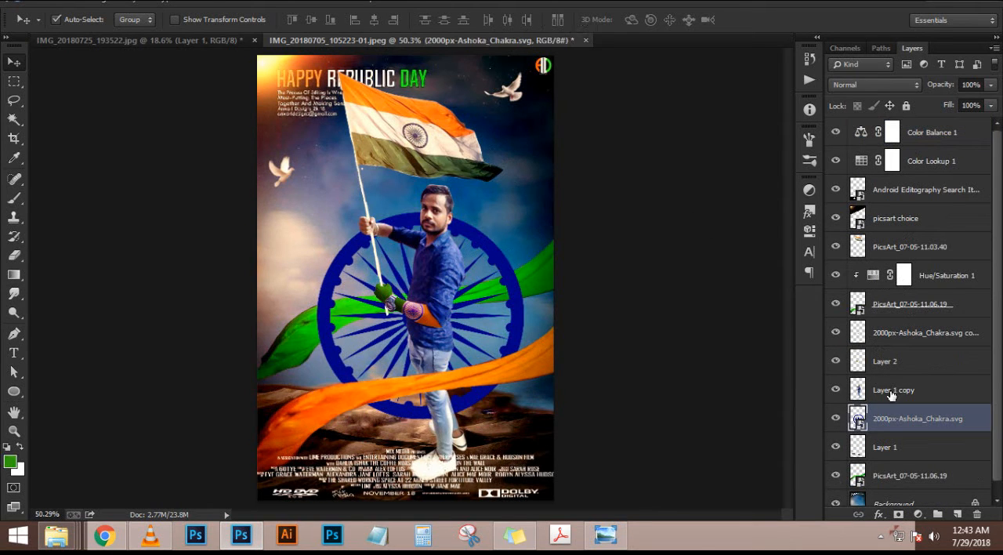
{"action": "left_click", "coordinate": [836, 418]}
{"action": "left_click", "coordinate": [836, 418]}
{"action": "left_click", "coordinate": [962, 132]}
{"action": "key", "text": "ctrl+shift+alt+e"}
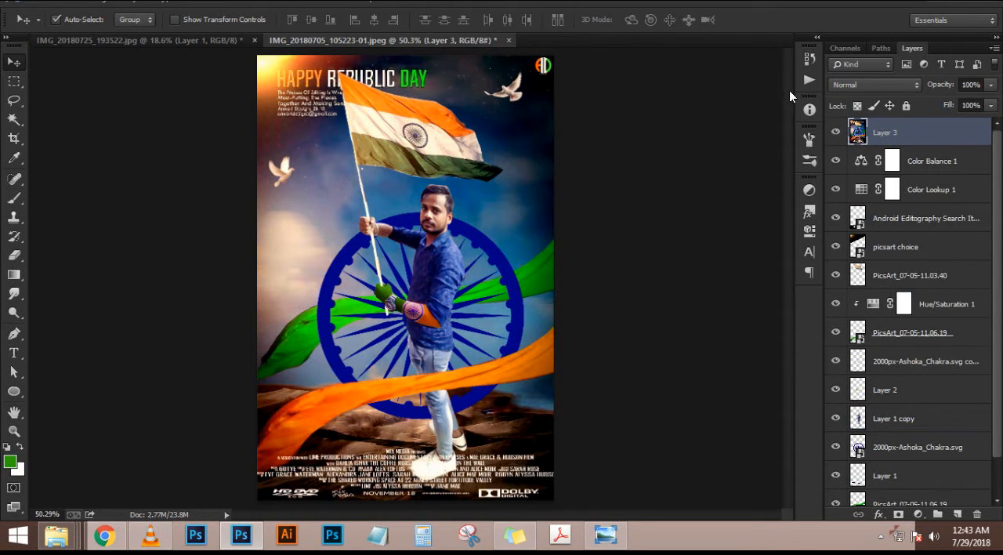
Apply Camera Raw to the merged layer: temperature -13, tint +13, exposure +0.20, contrast +18, highlights +3, shadows +8, whites +4, blacks +22, clarity +45
{"action": "left_click", "coordinate": [237, 7]}
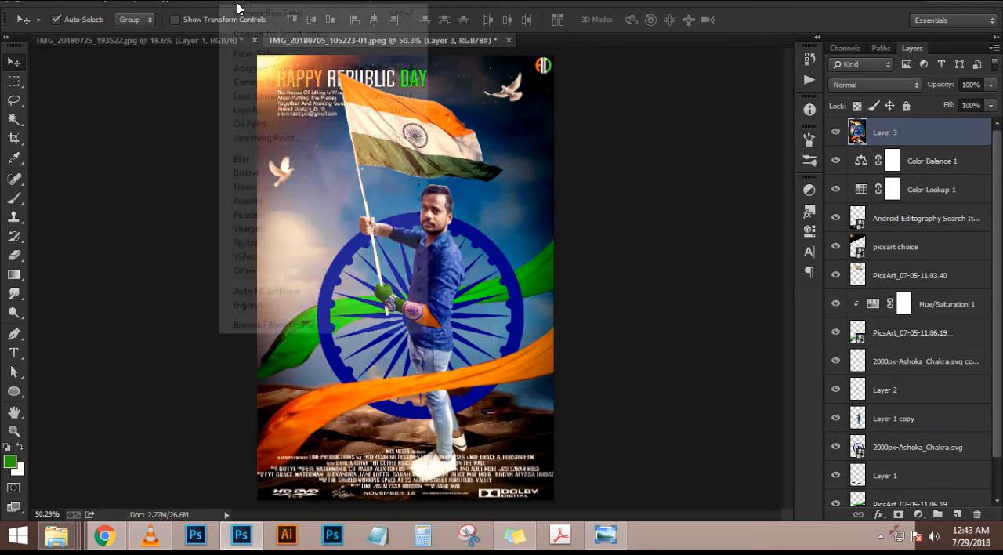
{"action": "left_click", "coordinate": [300, 83]}
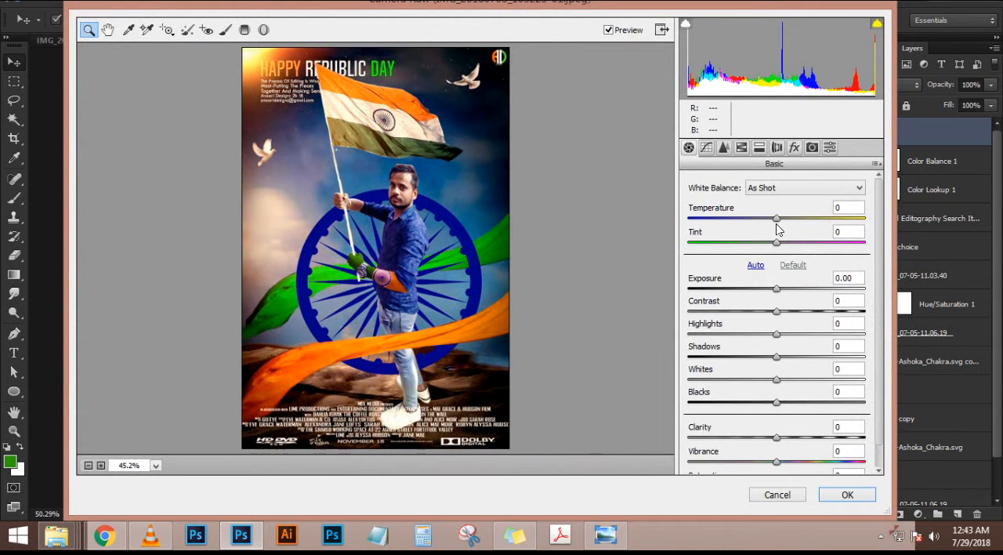
{"action": "left_click_drag", "start_coordinate": [778, 229], "coordinate": [786, 248]}
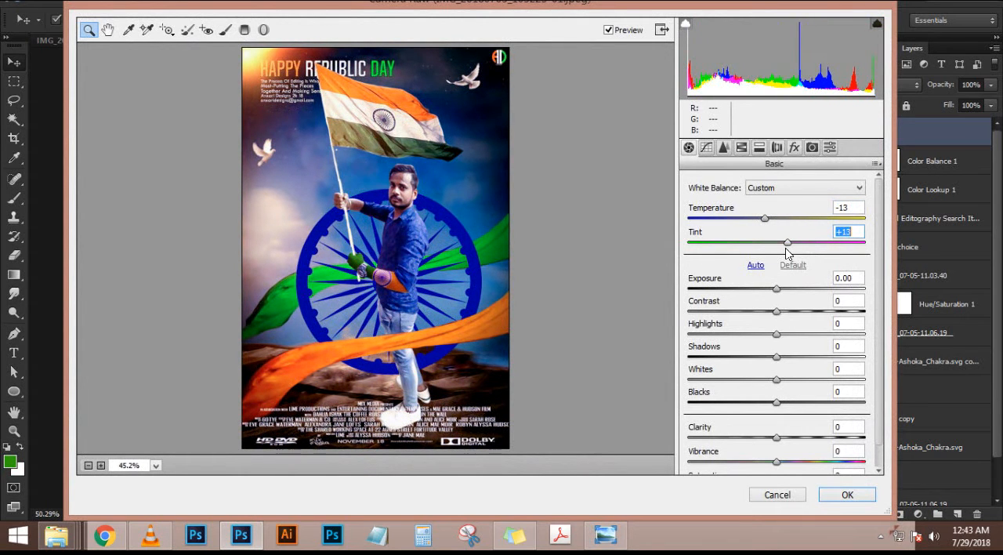
{"action": "left_click_drag", "start_coordinate": [779, 288], "coordinate": [794, 402]}
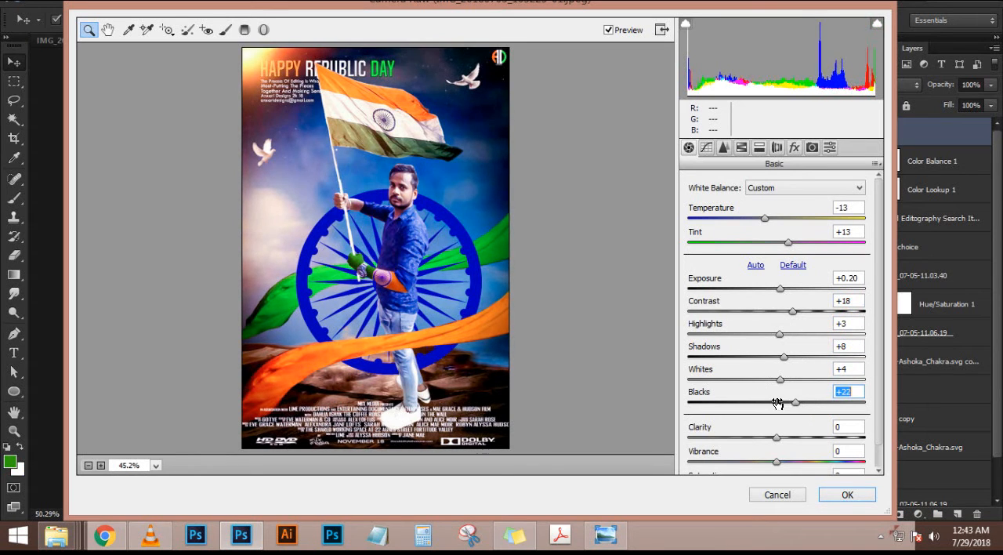
{"action": "left_click_drag", "start_coordinate": [775, 437], "coordinate": [818, 450]}
{"action": "left_click", "coordinate": [875, 496]}
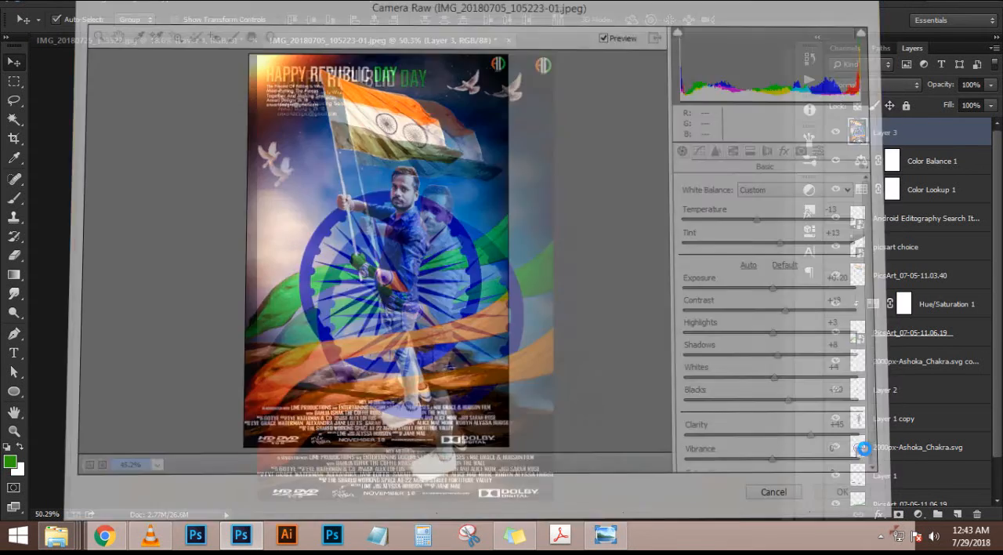
Add the man's name as a text layer across the orange ribbon, in Magneto at 71.56 pt
{"action": "key", "text": "t"}
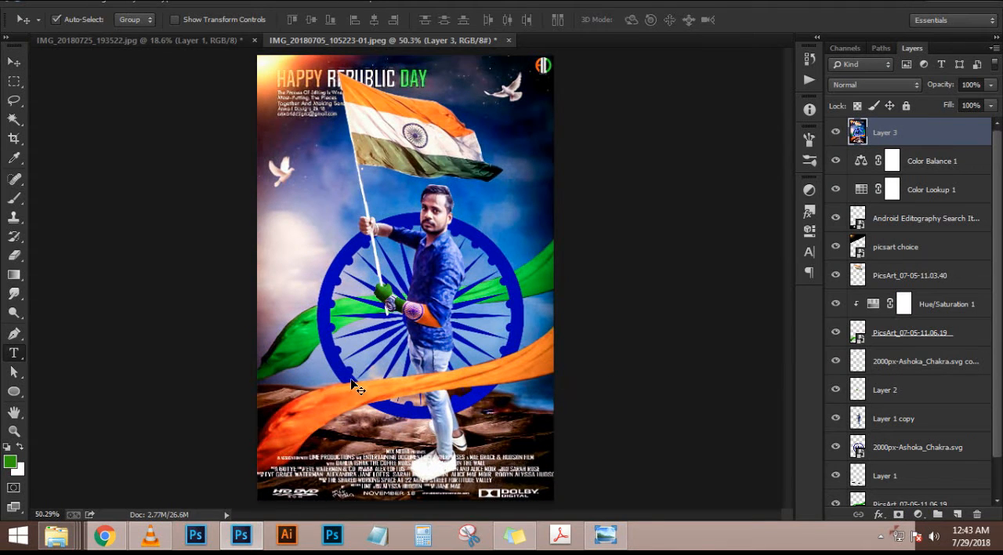
{"action": "left_click", "coordinate": [430, 418]}
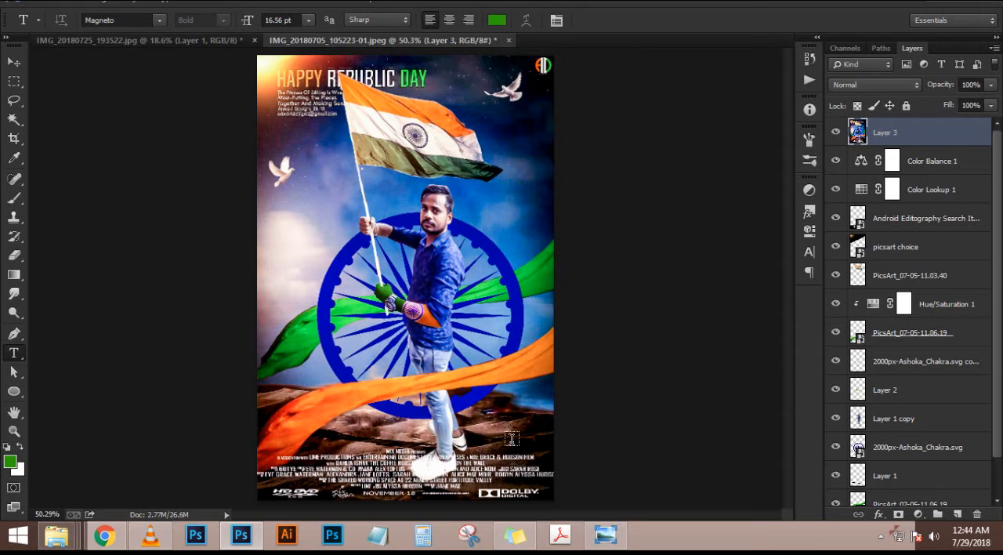
{"action": "left_click", "coordinate": [508, 114]}
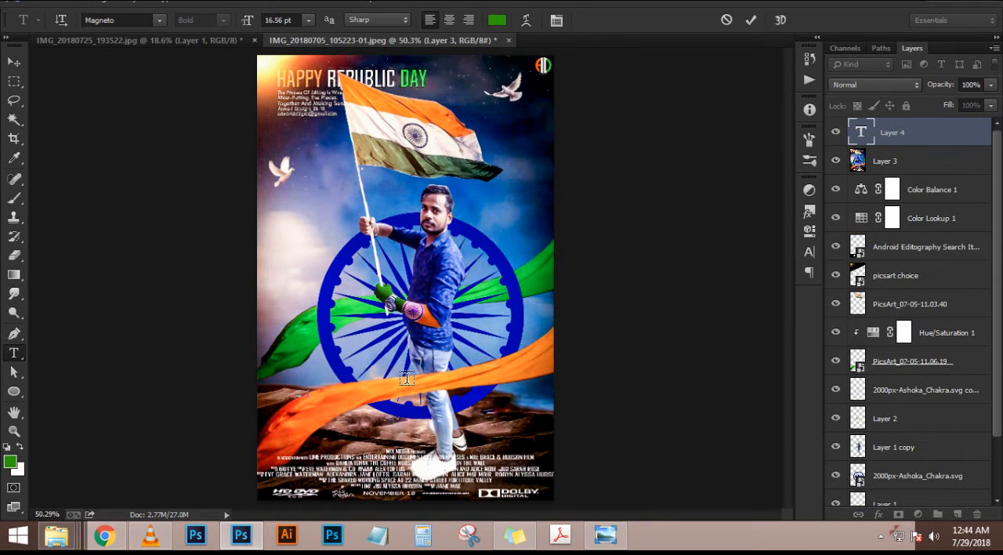
{"action": "key", "text": "ctrl+a"}
{"action": "left_click_drag", "start_coordinate": [258, 20], "coordinate": [302, 20]}
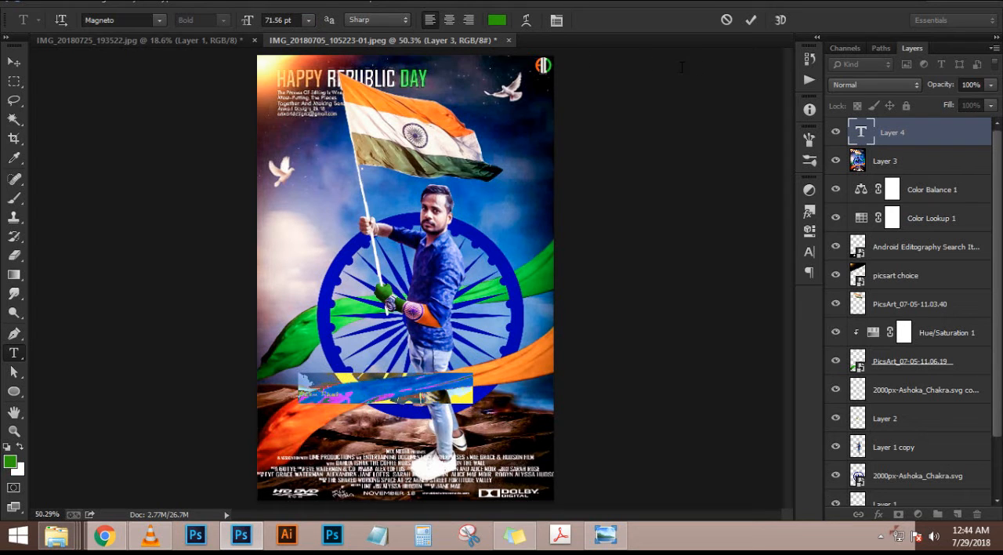
{"action": "left_click", "coordinate": [750, 20]}
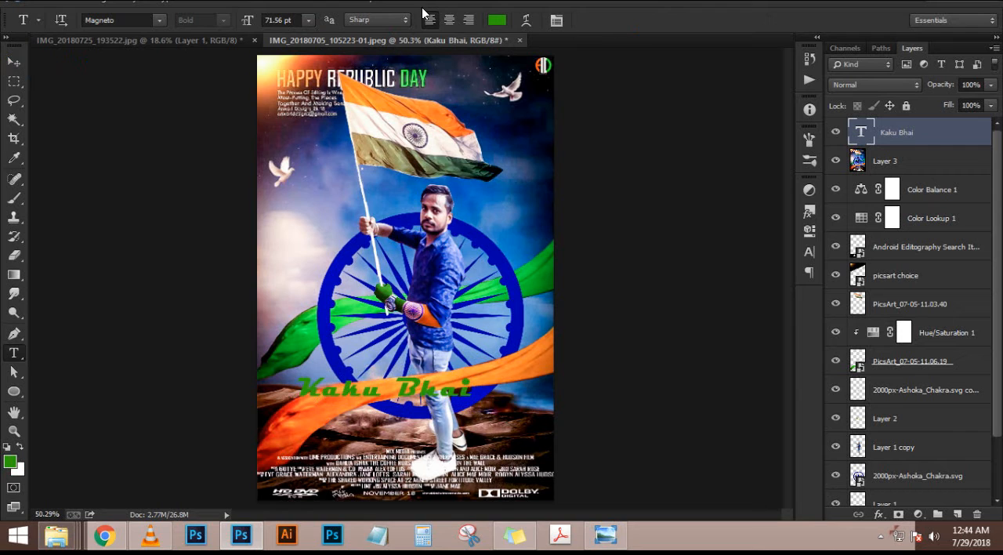
Set the name text's colour to black (000000)
{"action": "left_click", "coordinate": [497, 20]}
{"action": "type", "text": "000000"}
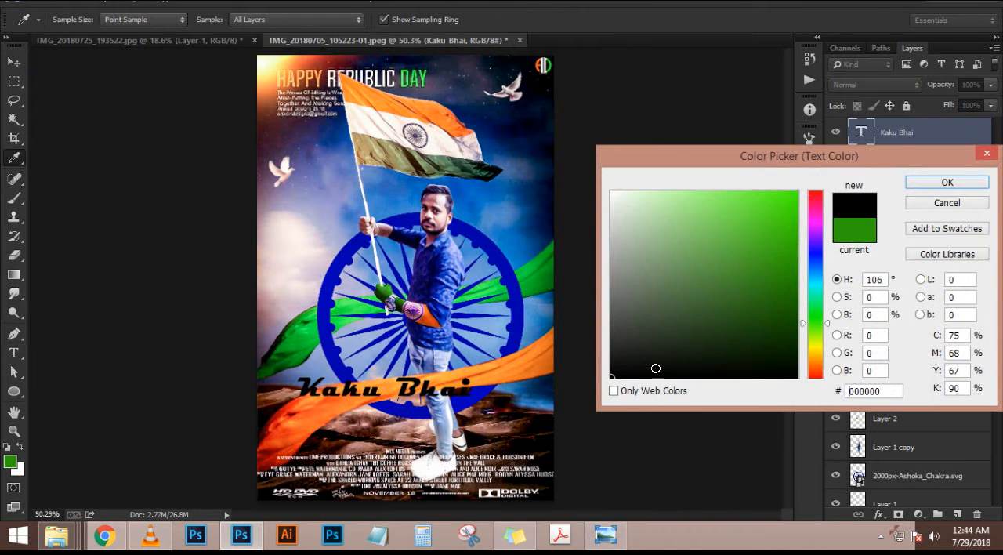
{"action": "left_click_drag", "start_coordinate": [699, 218], "coordinate": [571, 155]}
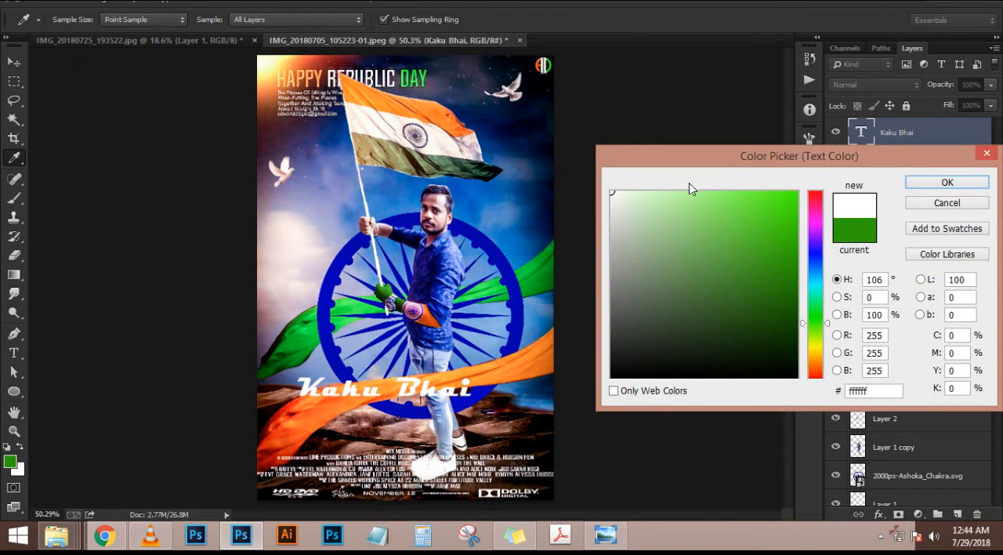
{"action": "type", "text": "000000"}
{"action": "left_click", "coordinate": [937, 185]}
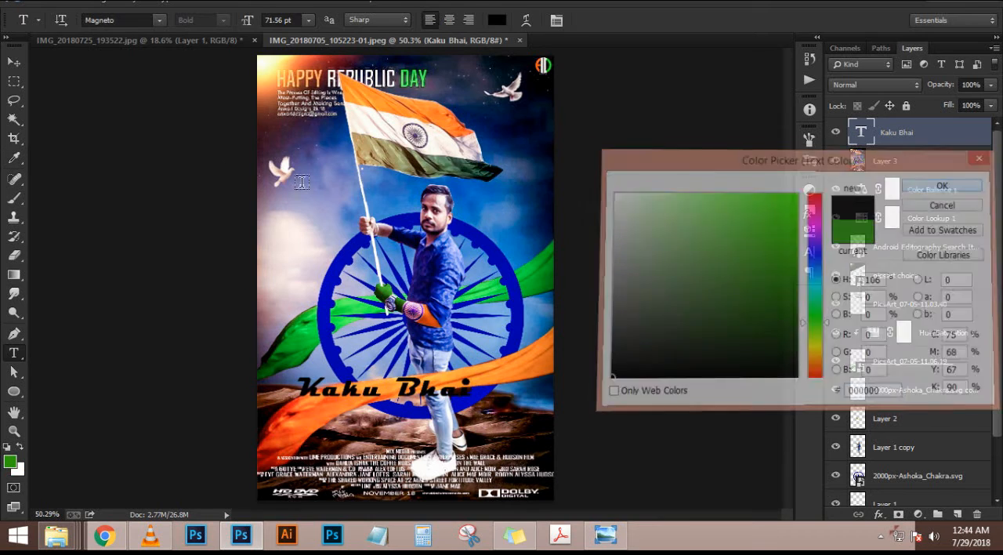
Move the name text down to just above the movie credits and recolour it white
{"action": "left_click", "coordinate": [14, 61]}
{"action": "left_click_drag", "start_coordinate": [408, 385], "coordinate": [448, 435]}
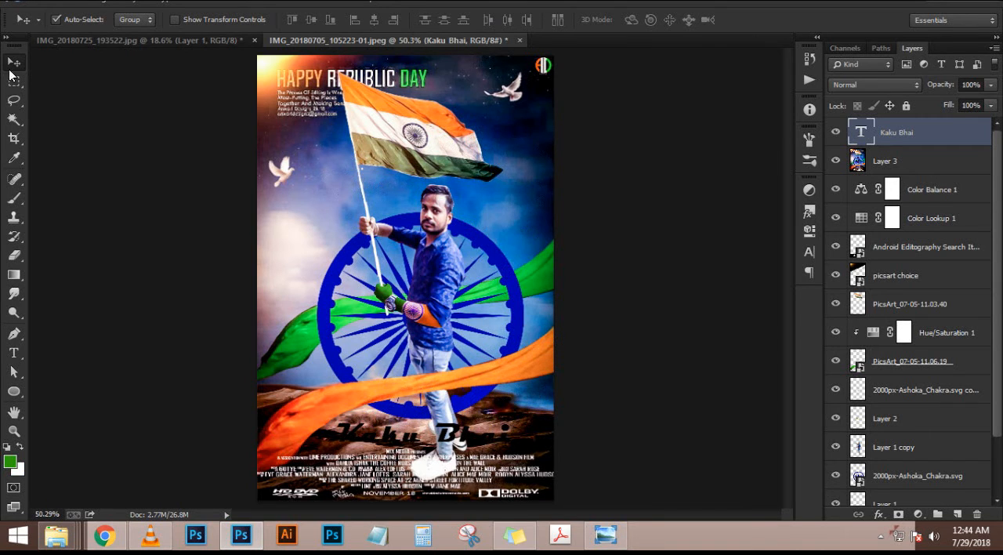
{"action": "left_click", "coordinate": [14, 353]}
{"action": "left_click", "coordinate": [497, 19]}
{"action": "left_click_drag", "start_coordinate": [627, 210], "coordinate": [593, 188]}
{"action": "left_click", "coordinate": [945, 187]}
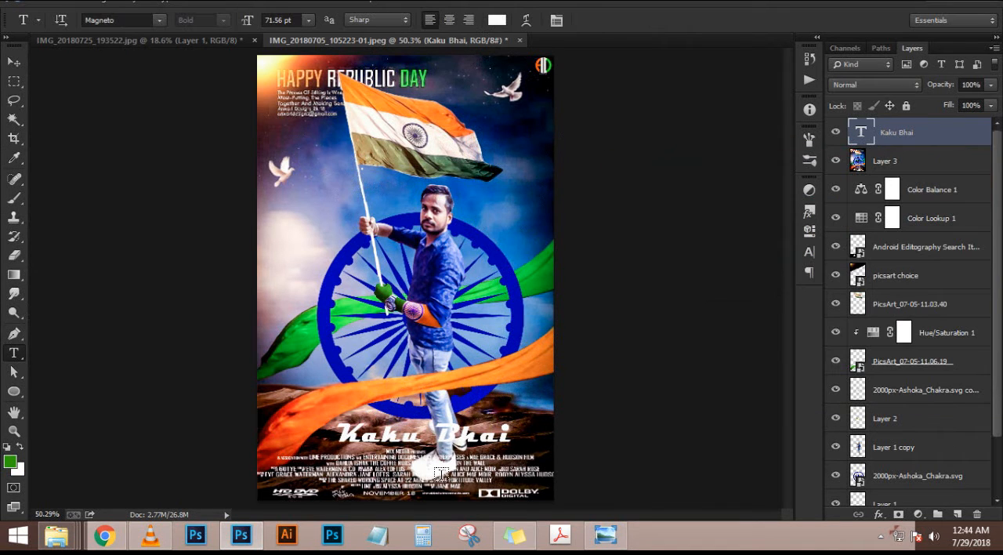
Nudge the name text slightly to the left above the credits
{"action": "scroll", "coordinate": [262, 270], "scroll_direction": "up", "scroll_amount": 1}
{"action": "left_click", "coordinate": [14, 62]}
{"action": "key", "text": "Left"}
{"action": "key", "text": "Left"}
{"action": "key", "text": "Left"}
{"action": "key", "text": "Left"}
{"action": "key", "text": "Left"}
{"action": "key", "text": "Left"}
{"action": "key", "text": "Left"}
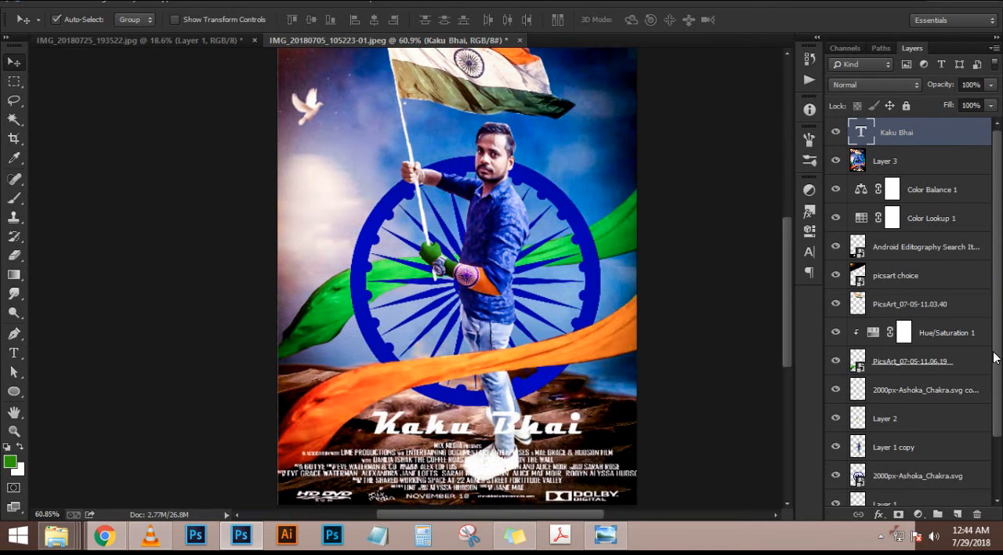
{"action": "key", "text": "Left"}
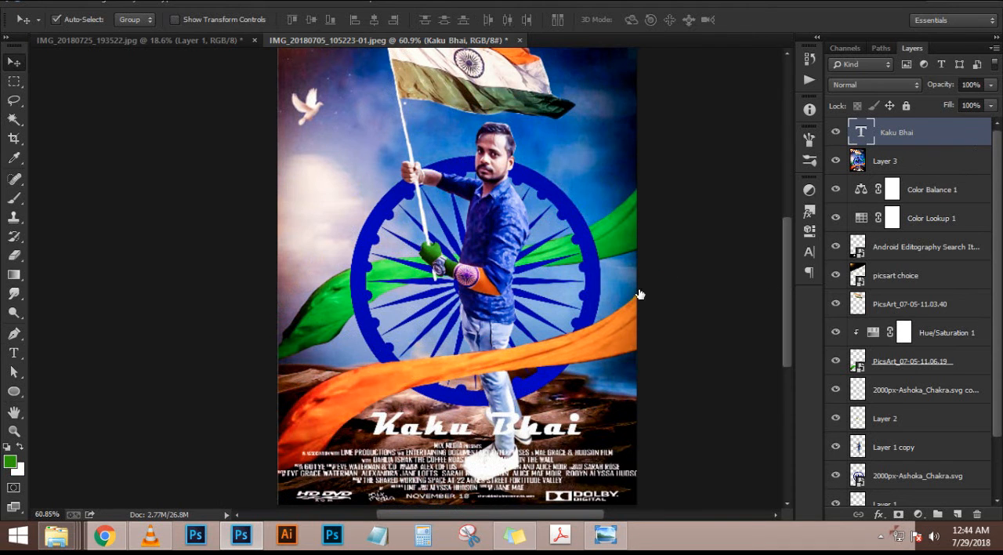
Add a Multiply drop shadow to the name text with 75% opacity, angle 26°, distance 13 px and size 5 px
{"action": "left_click", "coordinate": [584, 310]}
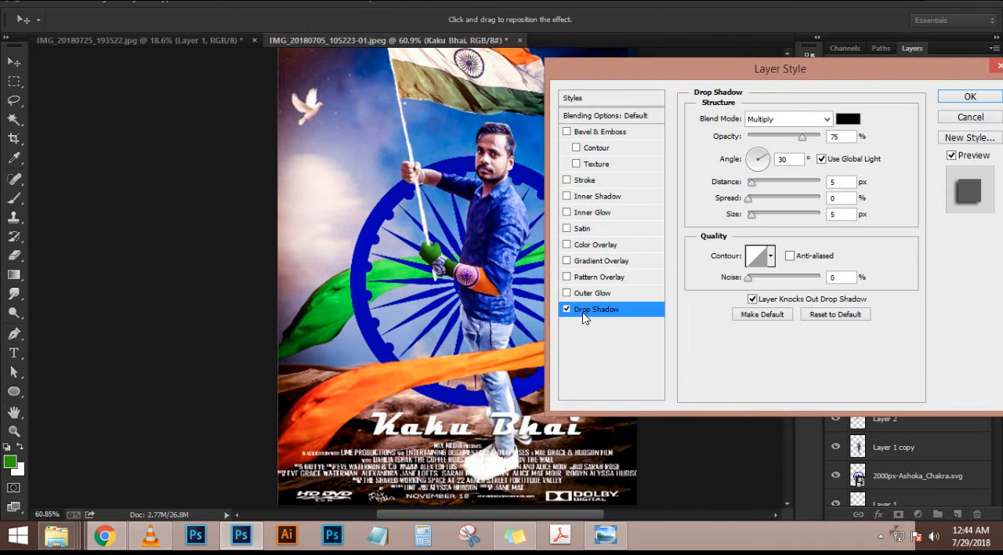
{"action": "left_click_drag", "start_coordinate": [510, 437], "coordinate": [507, 436]}
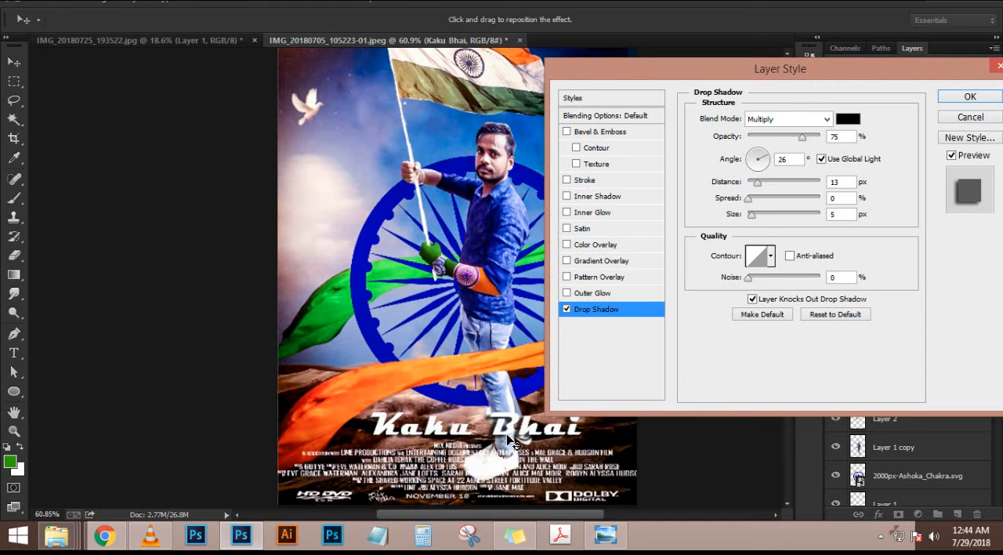
{"action": "left_click", "coordinate": [959, 100]}
Examine the finished poster as a whole and up close around the title, flag, man and name text
{"action": "scroll", "coordinate": [465, 345], "scroll_direction": "down", "scroll_amount": 6}
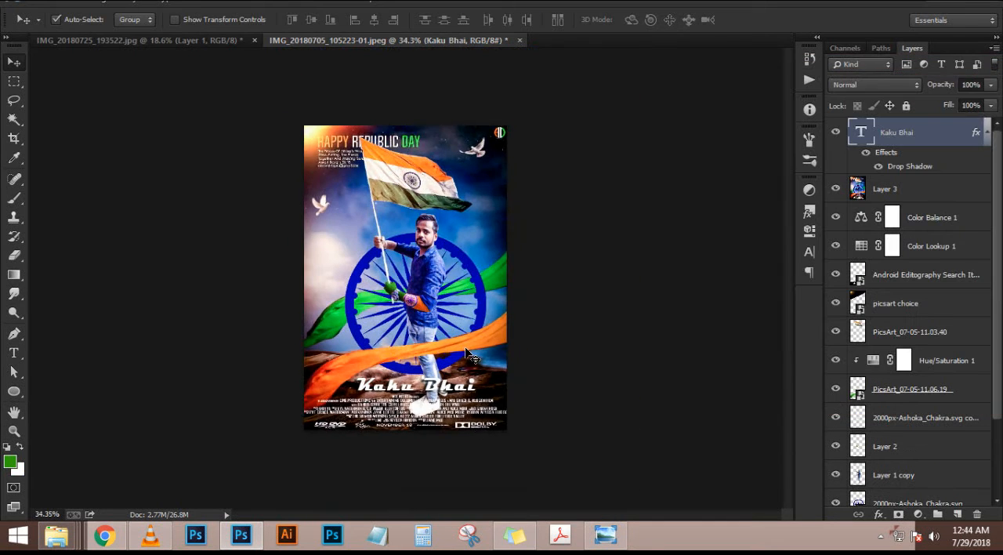
{"action": "scroll", "coordinate": [465, 345], "scroll_direction": "up", "scroll_amount": 5}
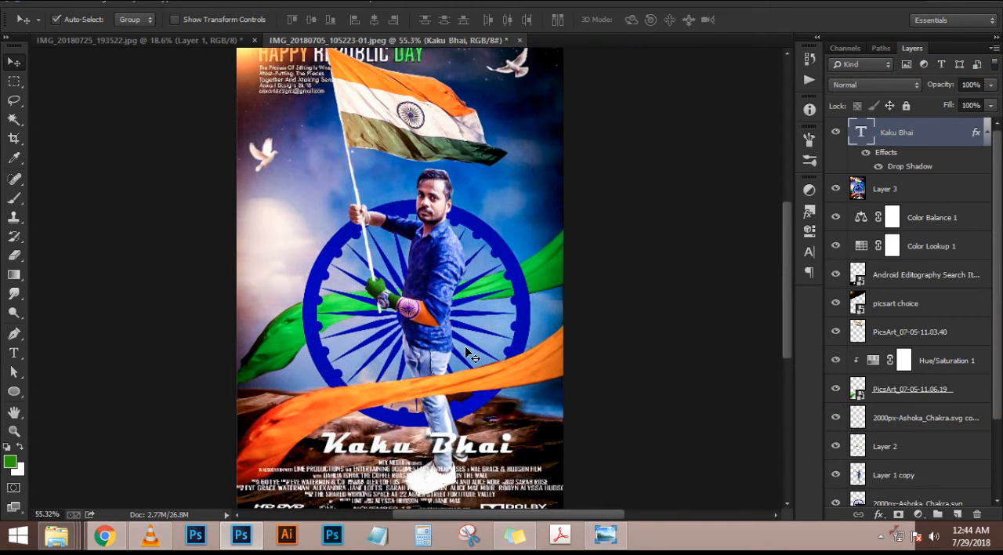
{"action": "scroll", "coordinate": [470, 342], "scroll_direction": "down", "scroll_amount": 1}
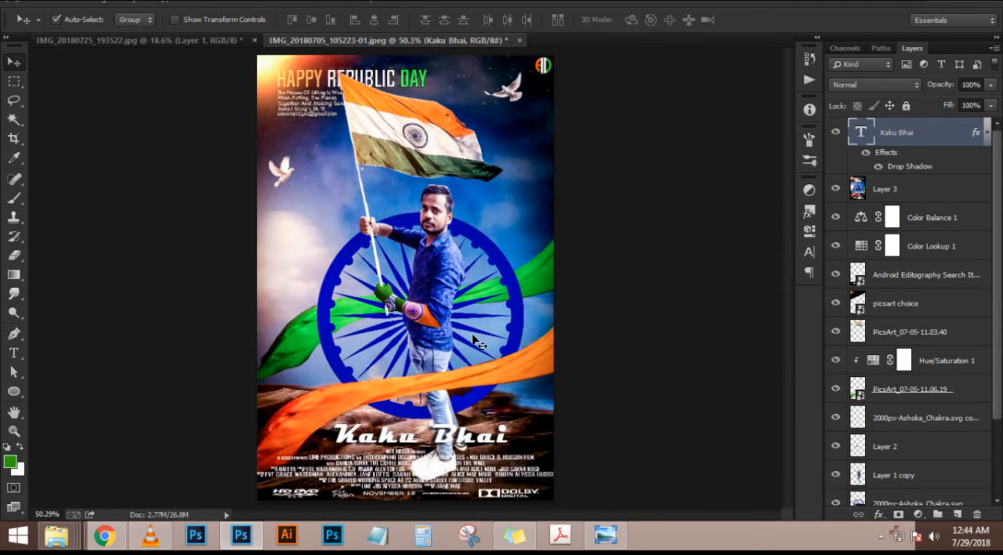
{"action": "scroll", "coordinate": [426, 110], "scroll_direction": "up", "scroll_amount": 4}
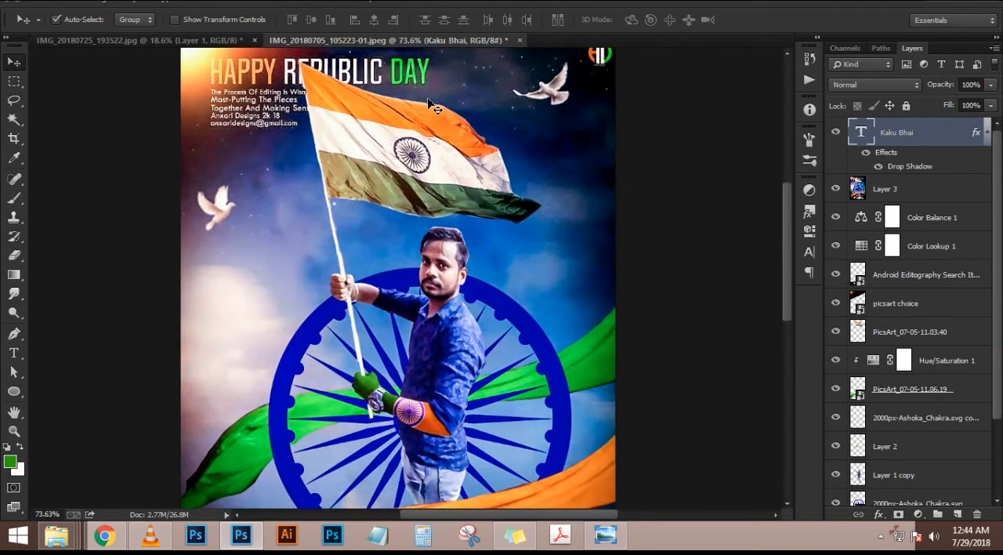
{"action": "scroll", "coordinate": [421, 291], "scroll_direction": "up", "scroll_amount": 2}
{"action": "scroll", "coordinate": [490, 216], "scroll_direction": "down", "scroll_amount": 6}
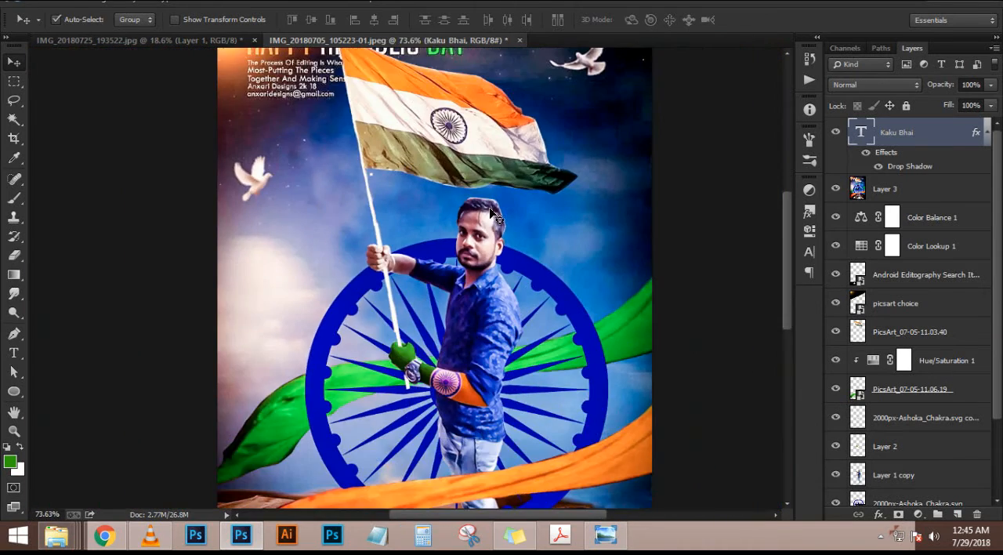
{"action": "scroll", "coordinate": [492, 215], "scroll_direction": "up", "scroll_amount": 1}
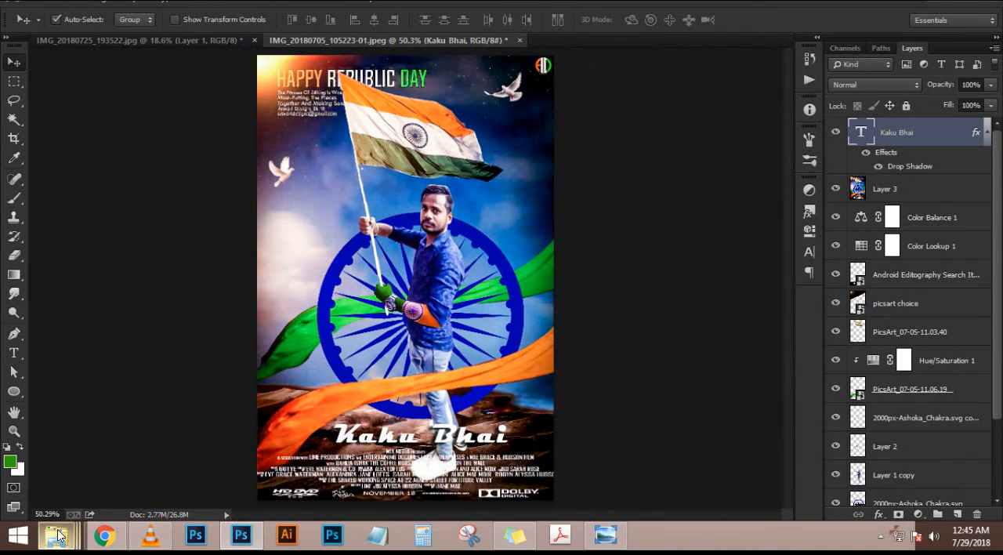
{"action": "left_click", "coordinate": [13, 81]}
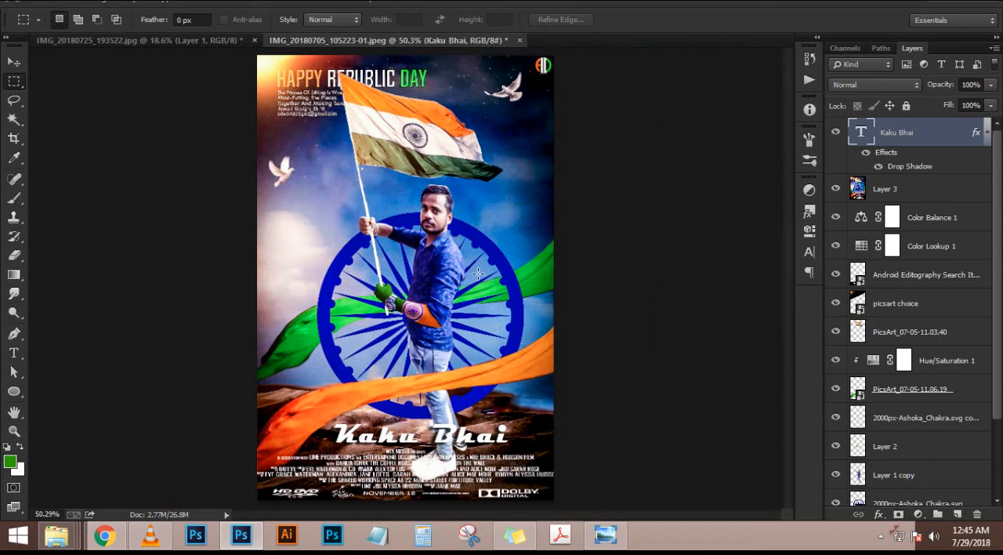
{"action": "scroll", "coordinate": [471, 223], "scroll_direction": "up", "scroll_amount": 2}
{"action": "scroll", "coordinate": [469, 222], "scroll_direction": "down", "scroll_amount": 1}
{"action": "scroll", "coordinate": [469, 222], "scroll_direction": "down", "scroll_amount": 2}
{"action": "scroll", "coordinate": [699, 199], "scroll_direction": "up", "scroll_amount": 1}
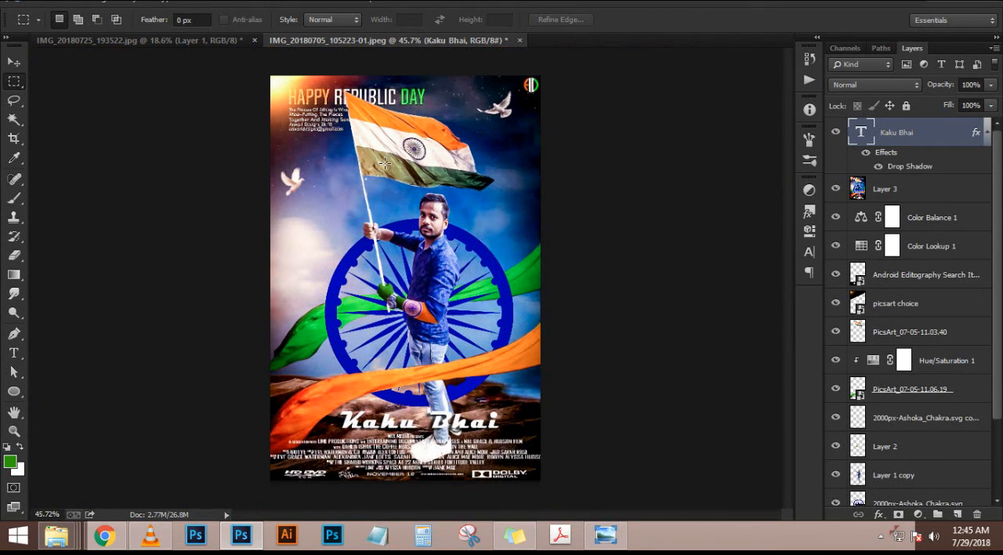
{"action": "scroll", "coordinate": [388, 169], "scroll_direction": "up", "scroll_amount": 2}
{"action": "scroll", "coordinate": [376, 207], "scroll_direction": "down", "scroll_amount": 3}
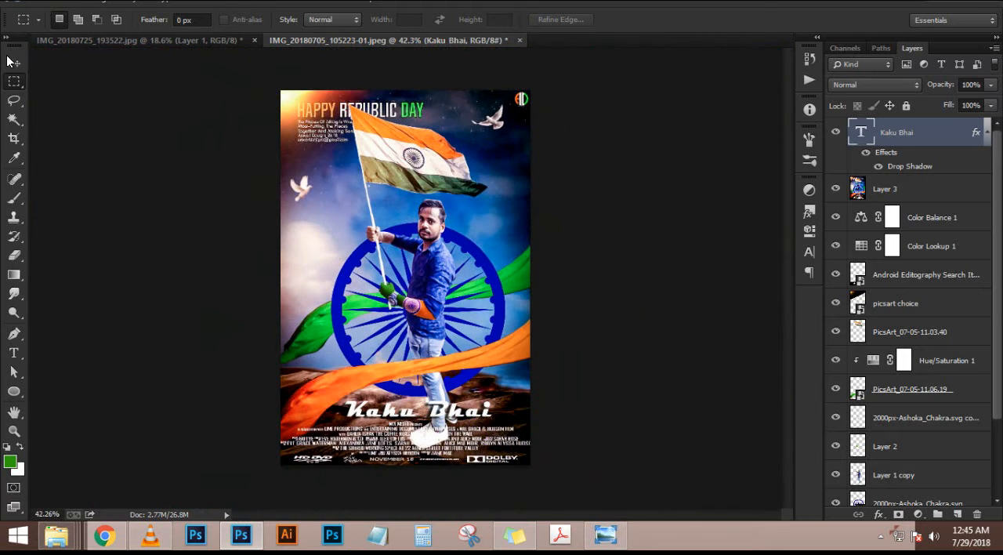
Preview the poster's web export around the flag and the man, and close the export without saving
{"action": "left_click", "coordinate": [10, 60]}
{"action": "scroll", "coordinate": [431, 259], "scroll_direction": "up", "scroll_amount": 1}
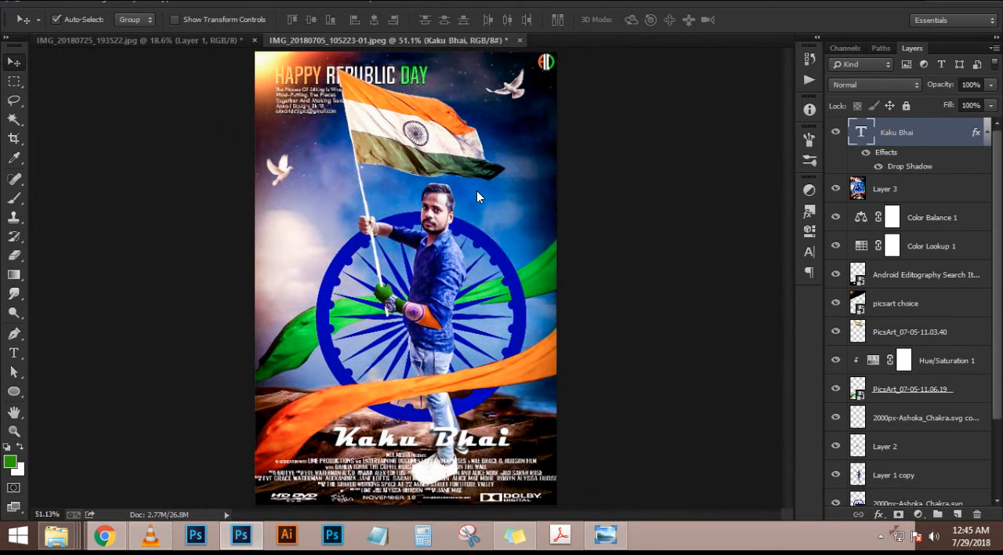
{"action": "key", "text": "ctrl+alt+shift+s"}
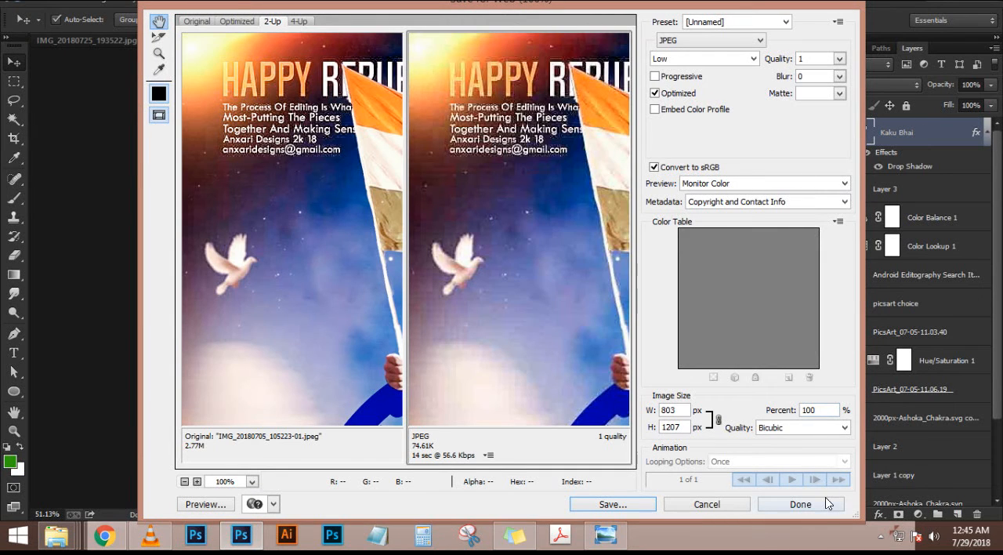
{"action": "left_click_drag", "start_coordinate": [551, 224], "coordinate": [445, 192]}
{"action": "left_click_drag", "start_coordinate": [615, 297], "coordinate": [497, 273]}
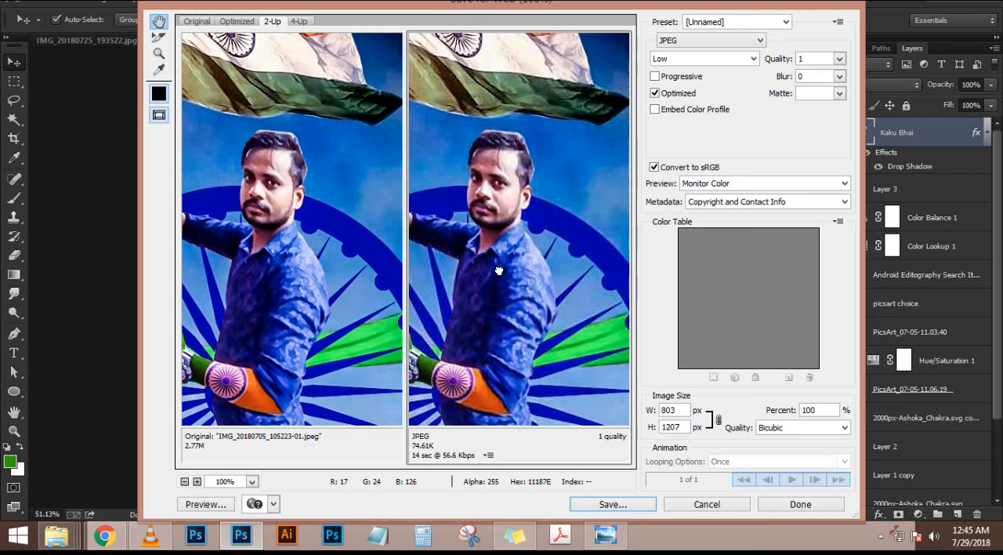
{"action": "left_click", "coordinate": [742, 183]}
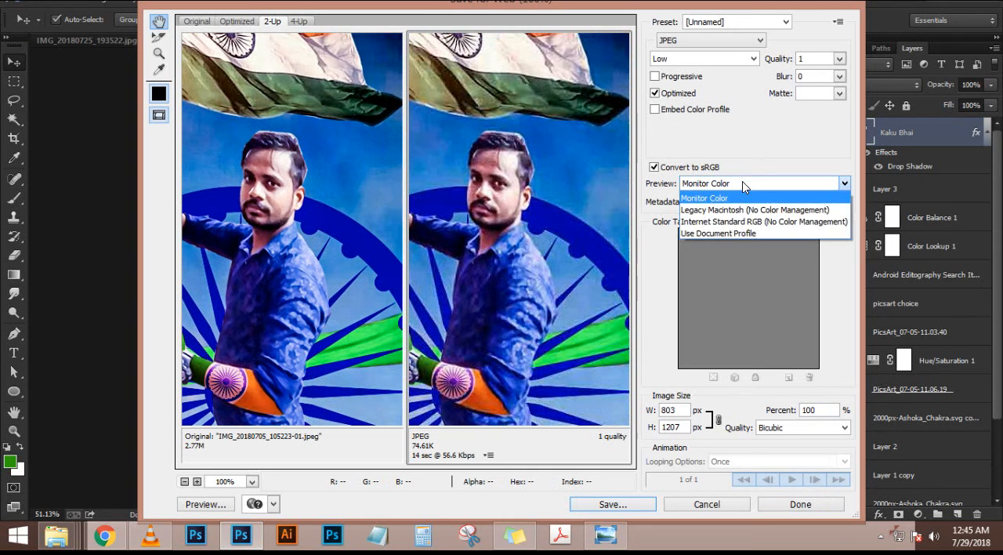
{"action": "left_click", "coordinate": [742, 182]}
{"action": "left_click", "coordinate": [725, 506]}
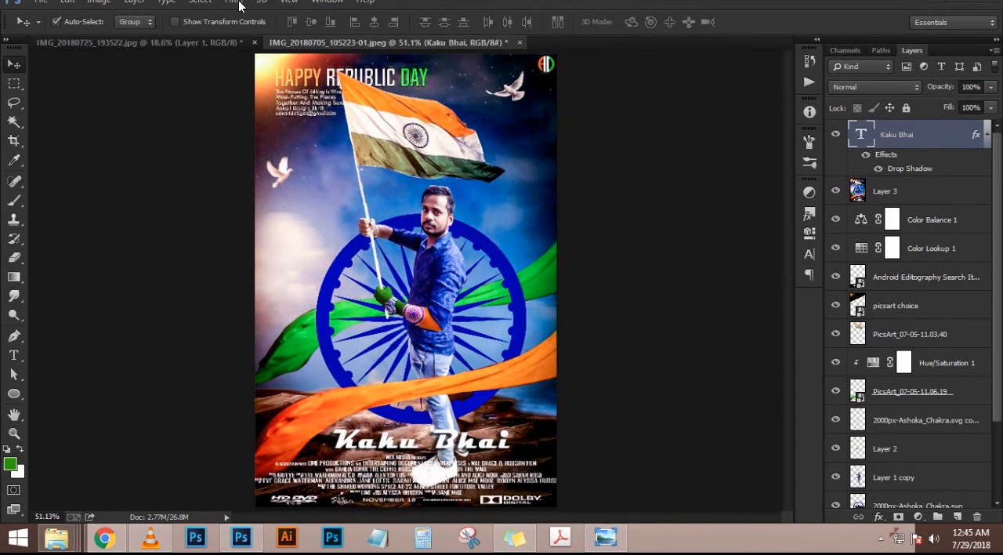
{"action": "left_click", "coordinate": [234, 1]}
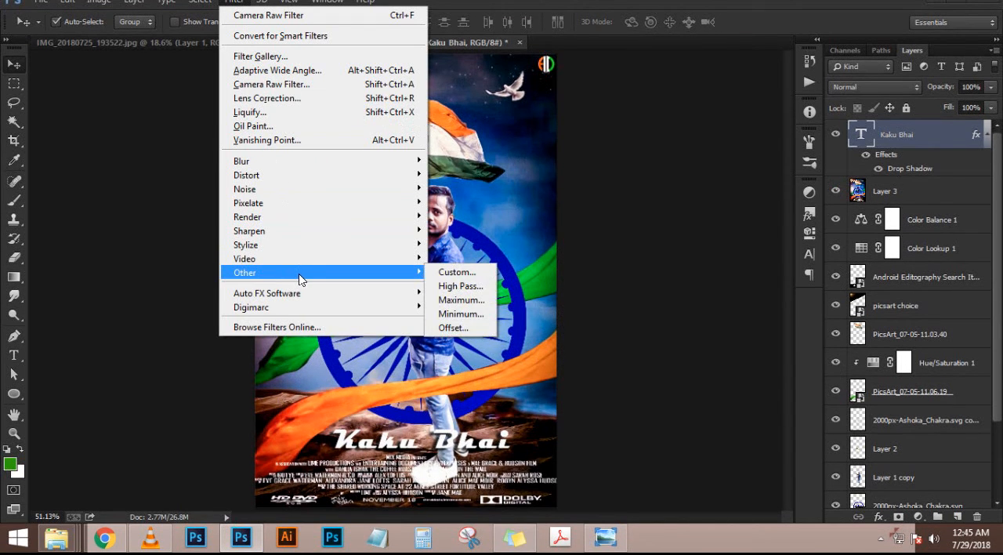
{"action": "left_click", "coordinate": [347, 83]}
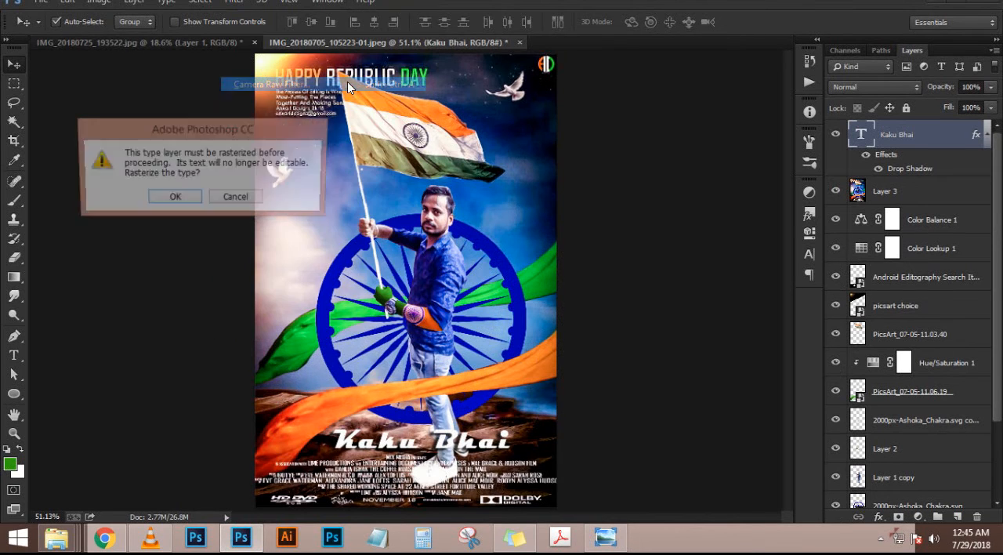
{"action": "left_click", "coordinate": [243, 199]}
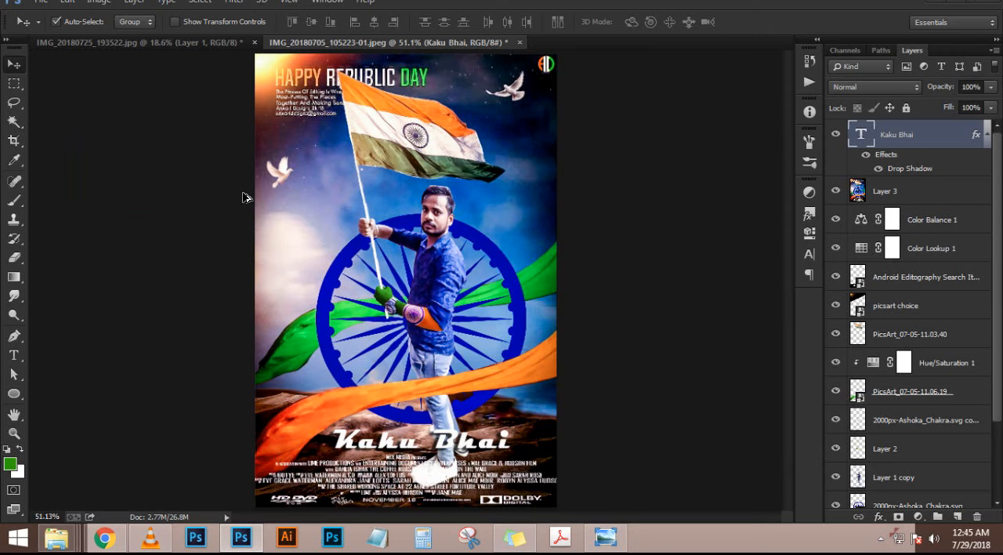
Stamp all visible layers into a new top layer and set its Camera Raw temperature +13, tint +5, exposure +0.25 and contrast -10
{"action": "key", "text": "ctrl+alt+shift+e"}
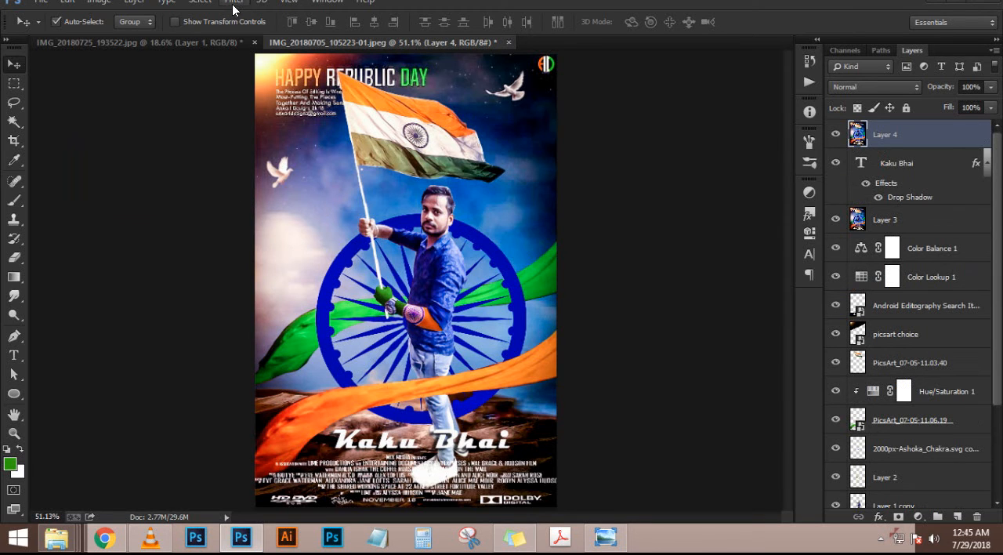
{"action": "left_click", "coordinate": [233, 4]}
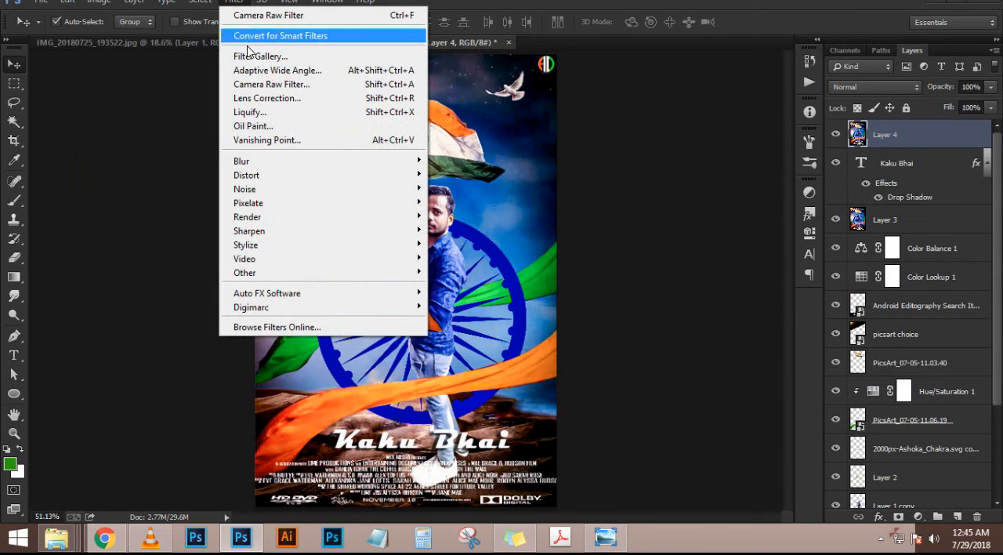
{"action": "left_click", "coordinate": [261, 85]}
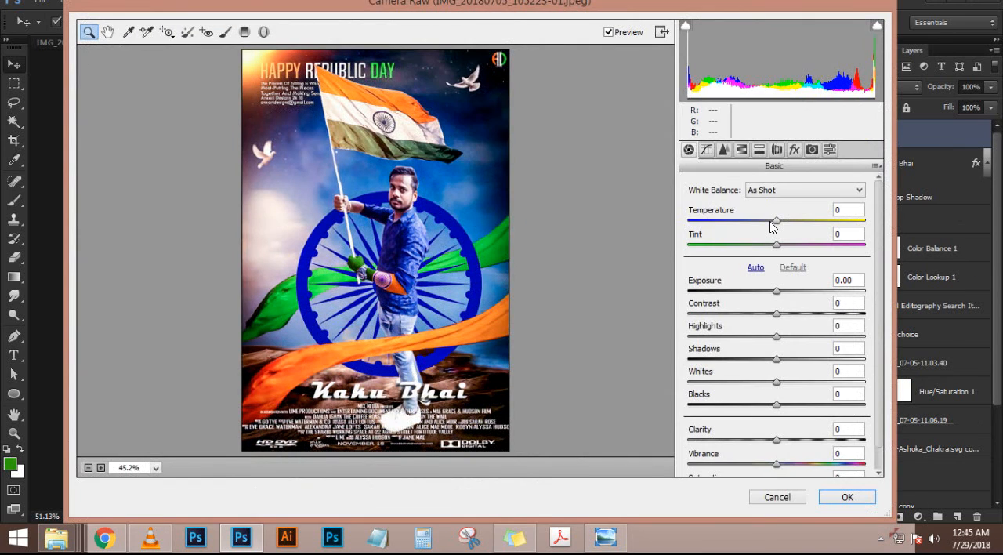
{"action": "left_click_drag", "start_coordinate": [773, 225], "coordinate": [786, 244]}
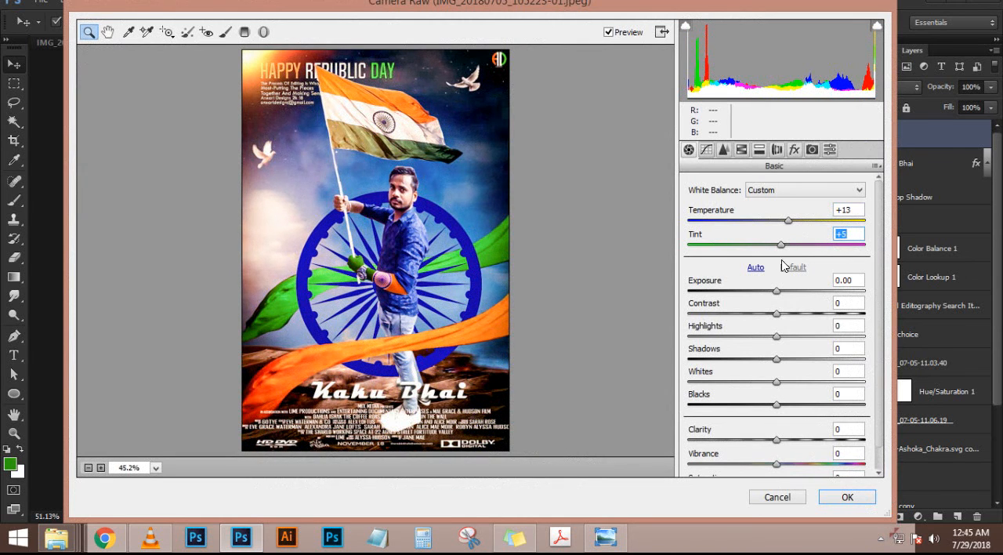
{"action": "left_click_drag", "start_coordinate": [781, 295], "coordinate": [769, 315]}
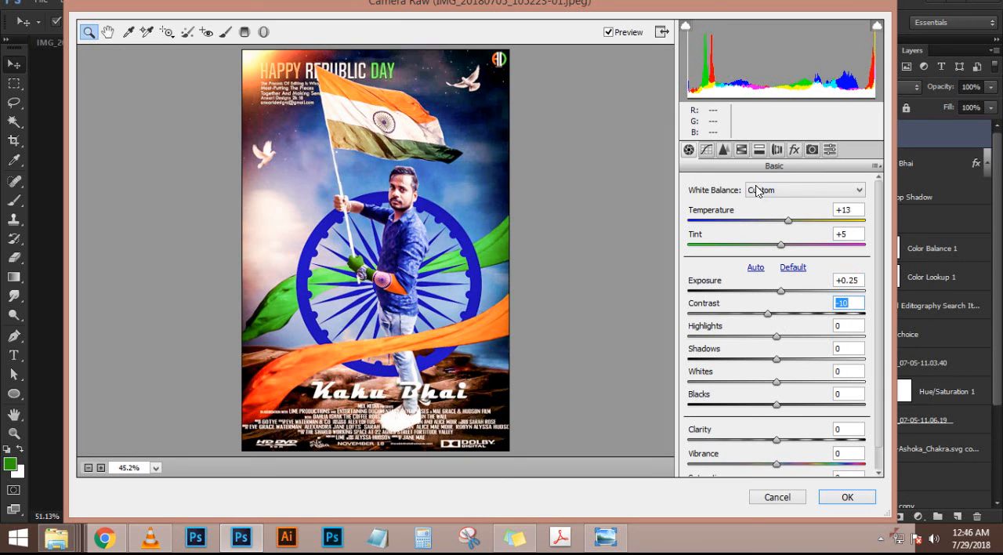
Set the luminance noise reduction to 21 and apply the Camera Raw filter to the stamped layer
{"action": "left_click", "coordinate": [724, 150]}
{"action": "left_click_drag", "start_coordinate": [689, 330], "coordinate": [727, 333]}
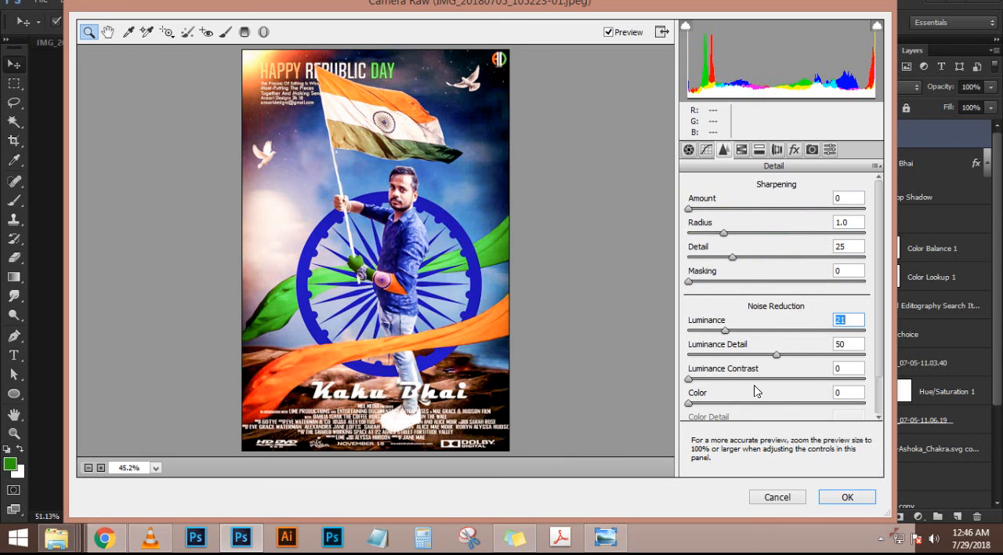
{"action": "left_click", "coordinate": [844, 498]}
Compare the poster with and without the Camera Raw graded layer, up close on the man and as a whole
{"action": "scroll", "coordinate": [452, 226], "scroll_direction": "up", "scroll_amount": 3}
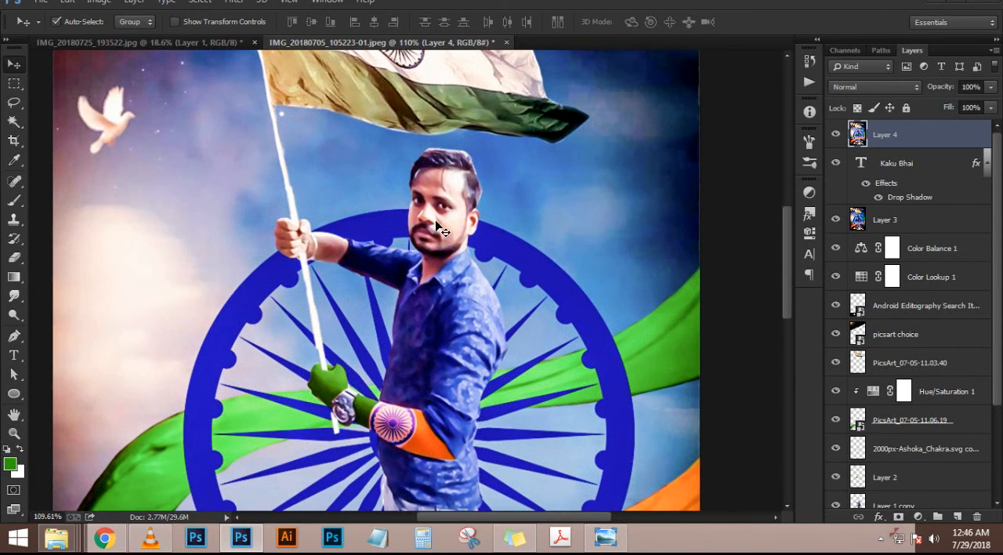
{"action": "left_click", "coordinate": [831, 137]}
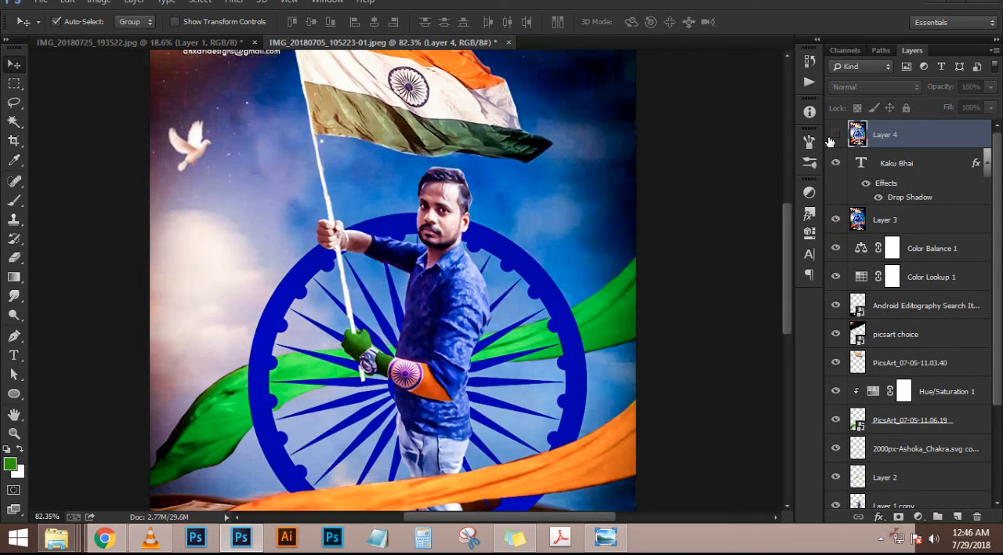
{"action": "scroll", "coordinate": [561, 230], "scroll_direction": "down", "scroll_amount": 3}
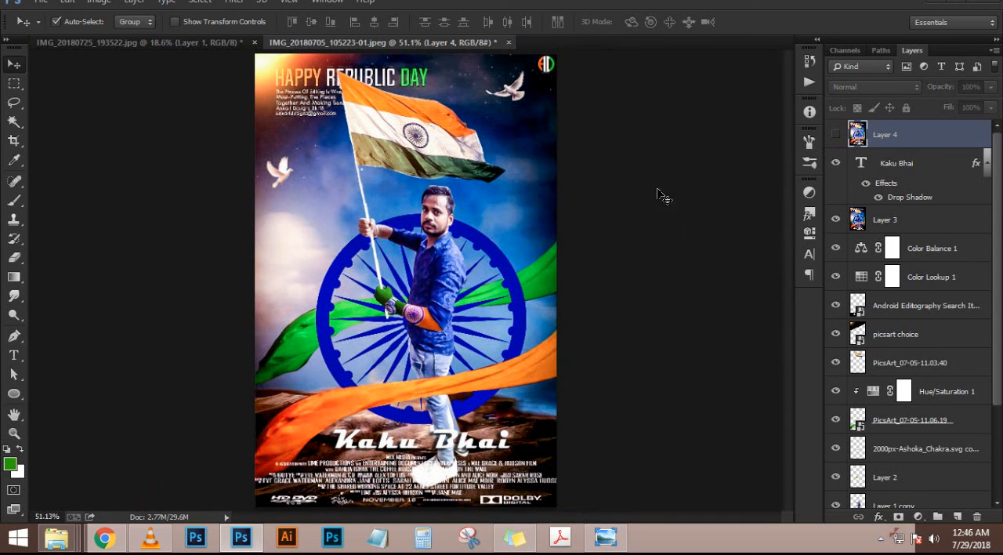
{"action": "left_click", "coordinate": [834, 136]}
{"action": "left_click", "coordinate": [833, 136]}
{"action": "left_click", "coordinate": [832, 137]}
{"action": "left_click", "coordinate": [833, 137]}
{"action": "left_click", "coordinate": [833, 136]}
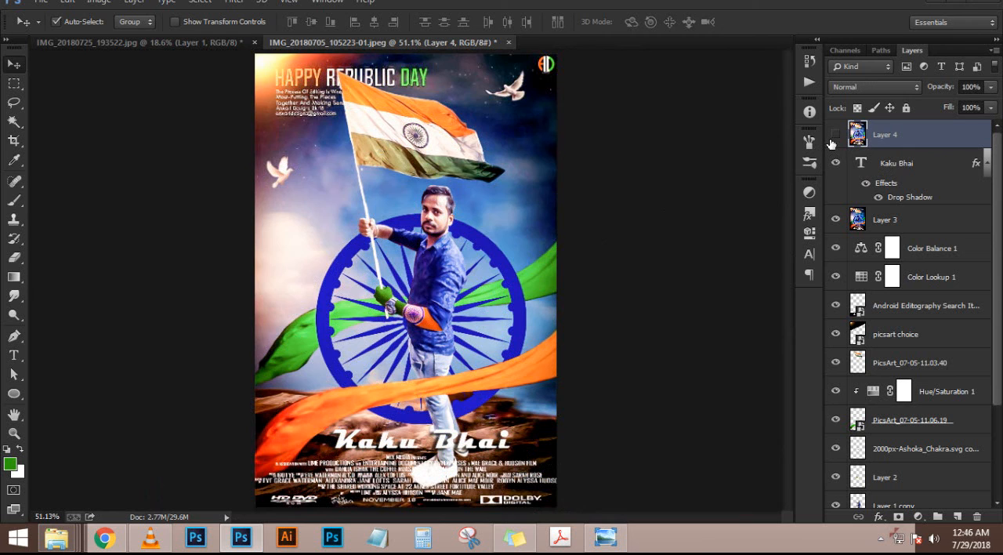
Show the graded top layer, lower its opacity to 46% and check the blend on the man and the whole poster
{"action": "left_click", "coordinate": [832, 138]}
{"action": "left_click_drag", "start_coordinate": [940, 89], "coordinate": [925, 89]}
{"action": "scroll", "coordinate": [450, 207], "scroll_direction": "up", "scroll_amount": 7}
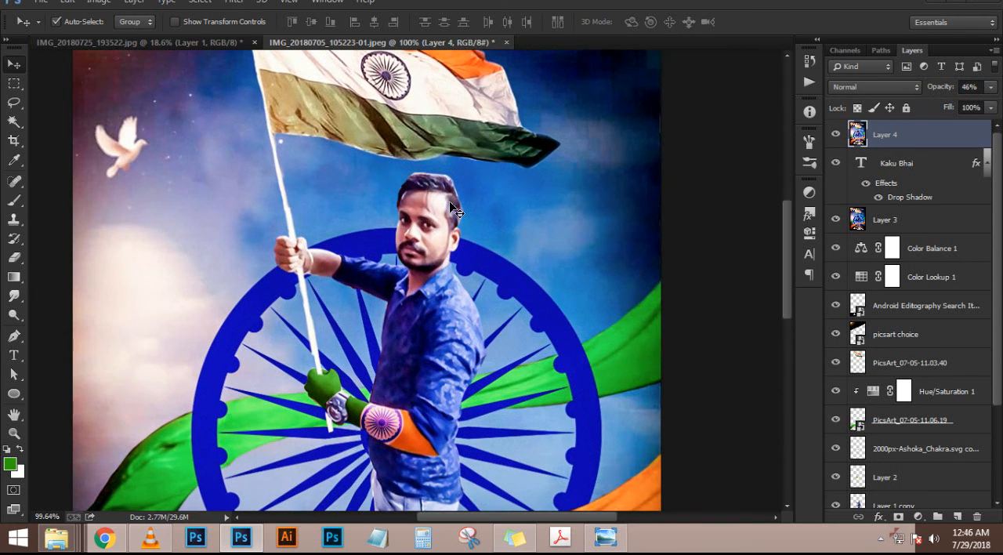
{"action": "scroll", "coordinate": [450, 207], "scroll_direction": "down", "scroll_amount": 7}
{"action": "scroll", "coordinate": [451, 207], "scroll_direction": "up", "scroll_amount": 1}
{"action": "scroll", "coordinate": [452, 210], "scroll_direction": "down", "scroll_amount": 1}
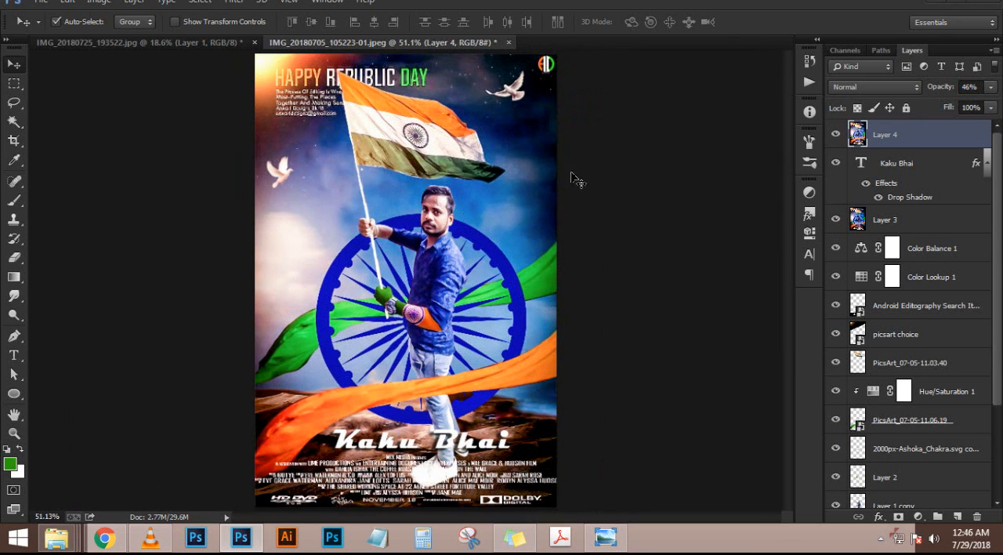